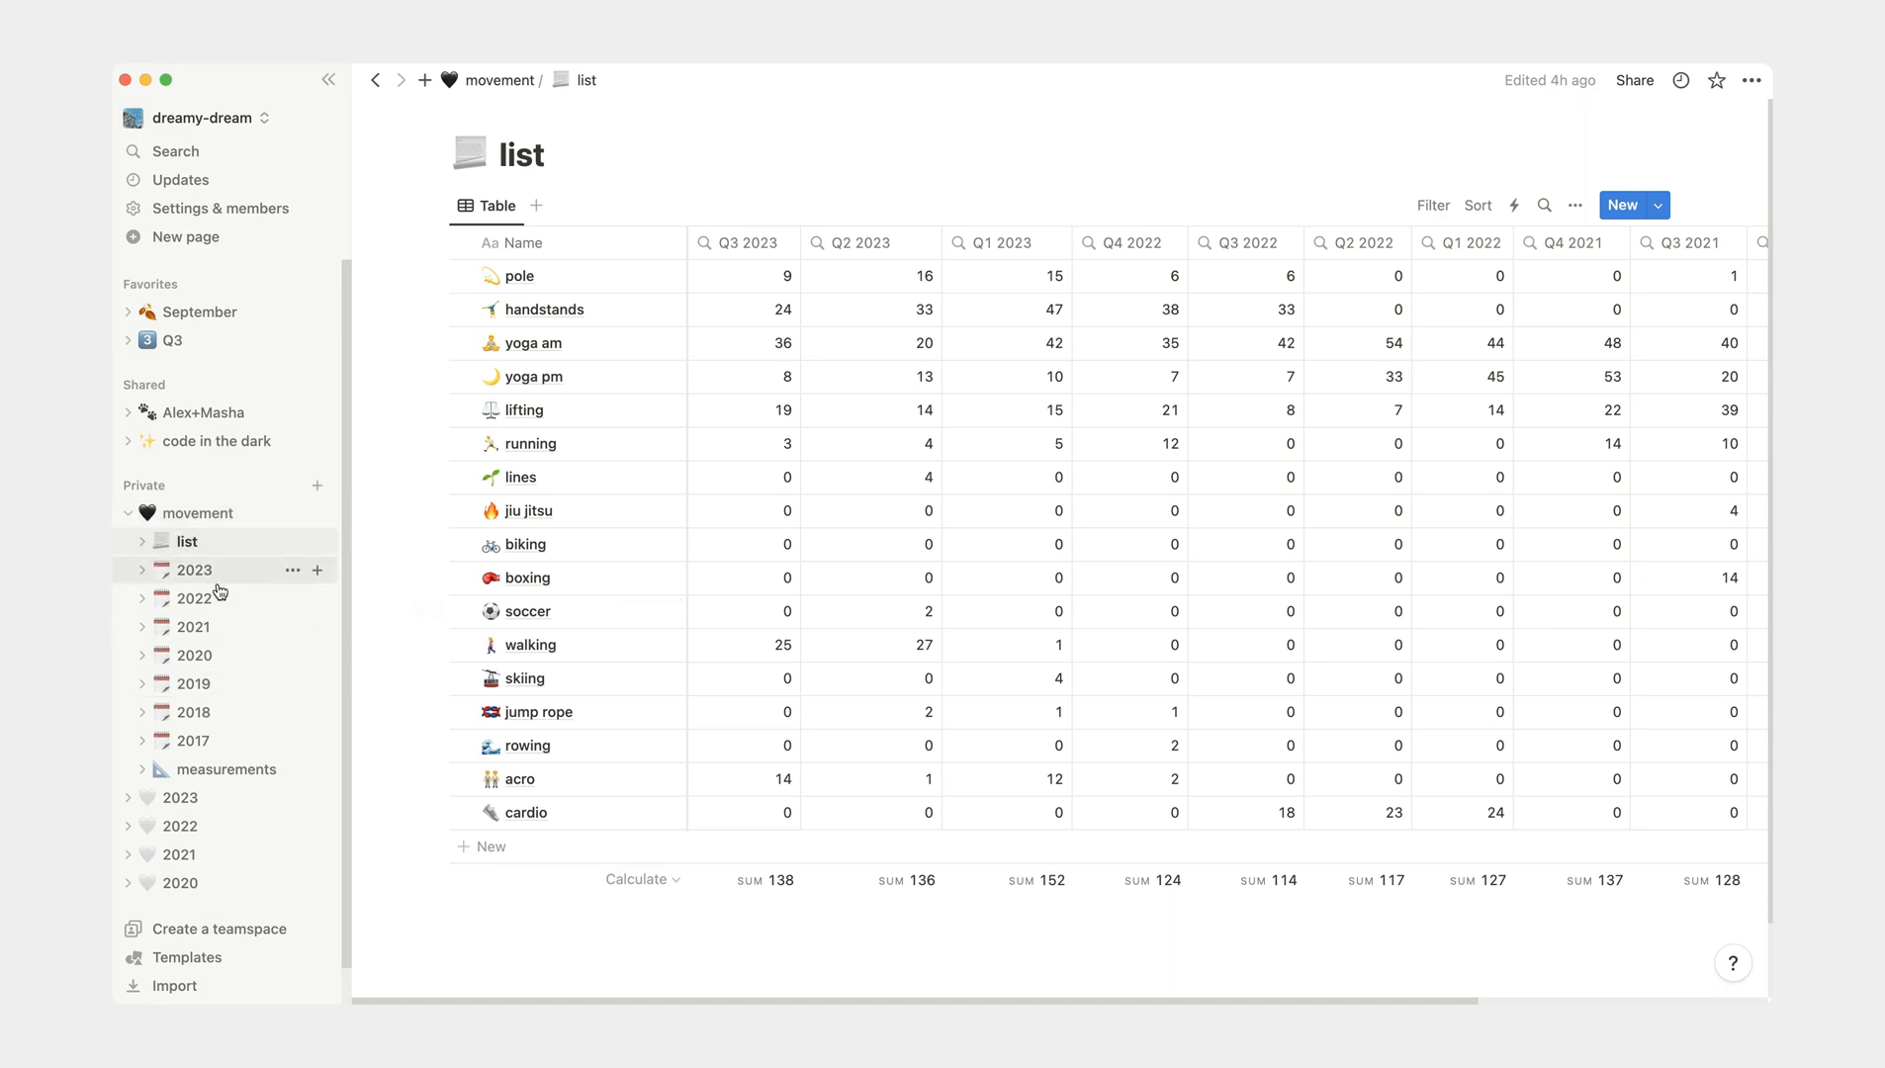
- View the Q3 table stored under movement / 2023, and collapse the movement page tree again
{"action": "left_click", "coordinate": [139, 572]}
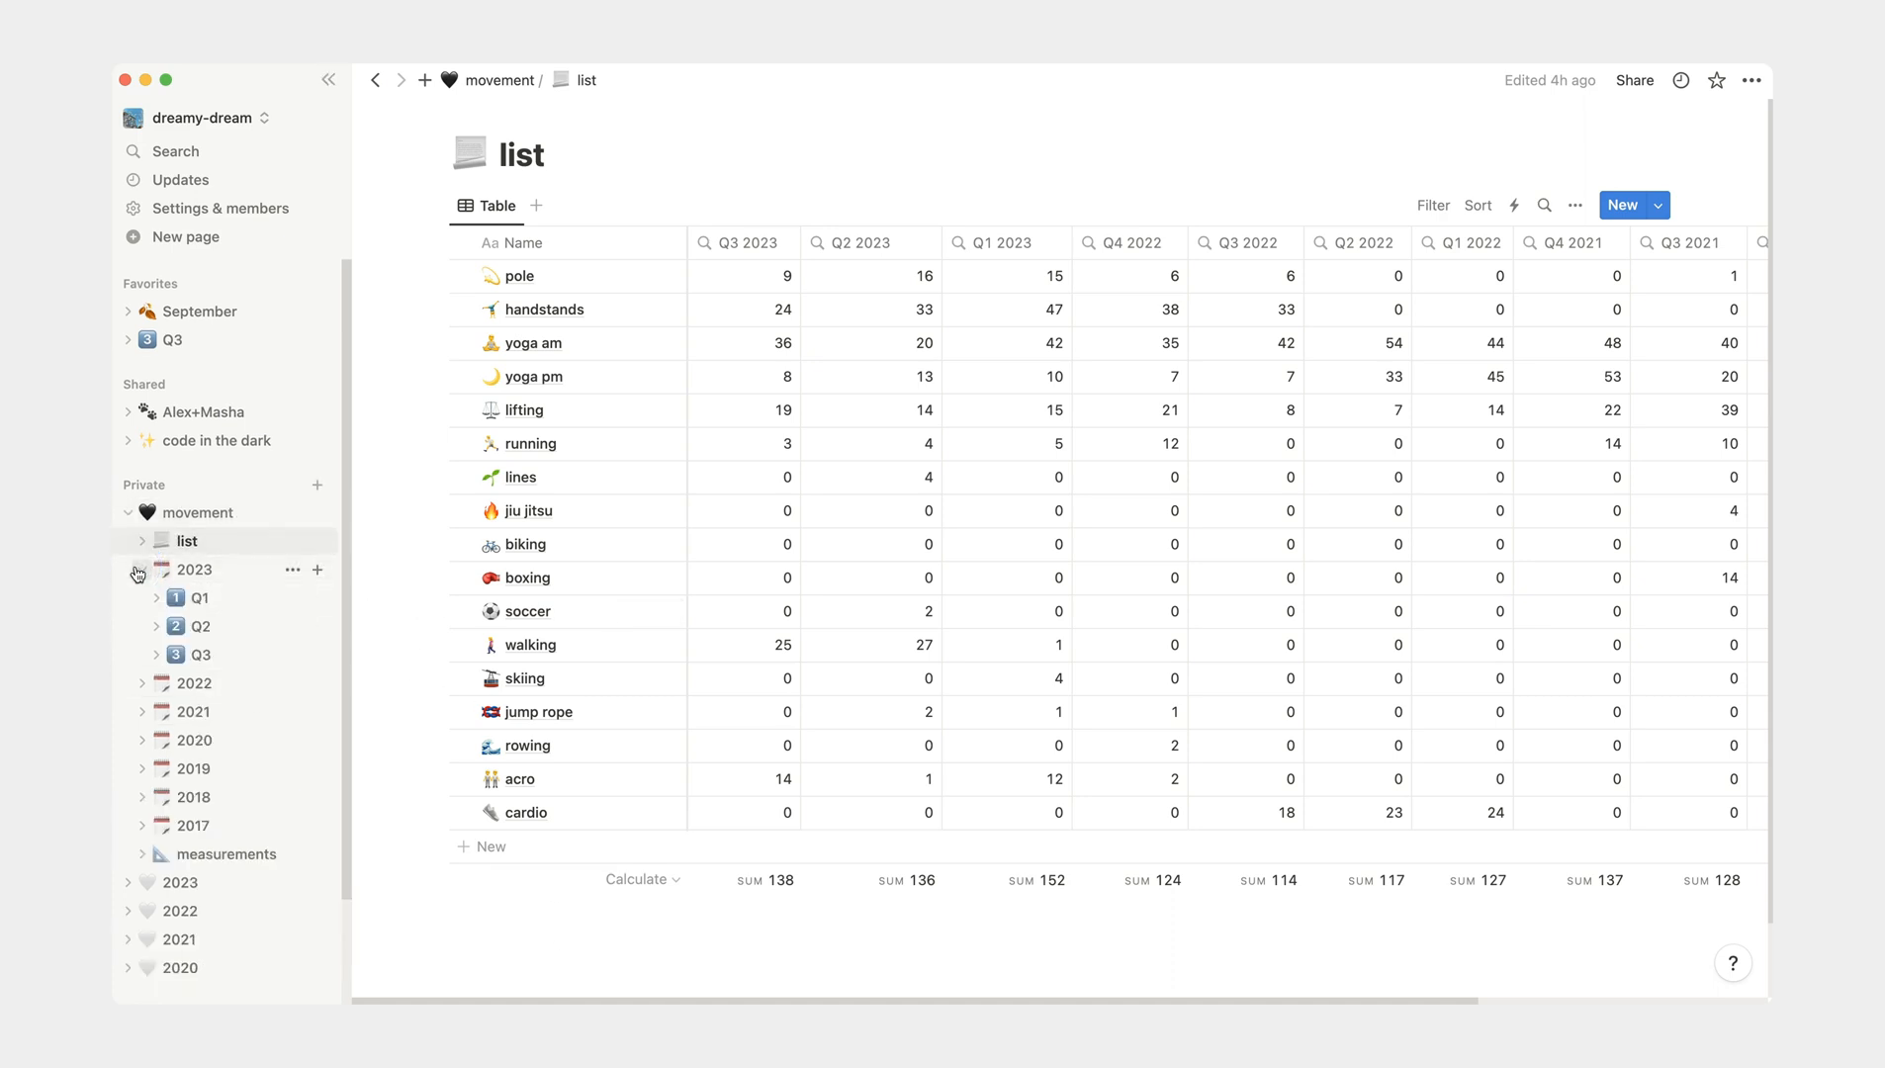
{"action": "left_click", "coordinate": [197, 657]}
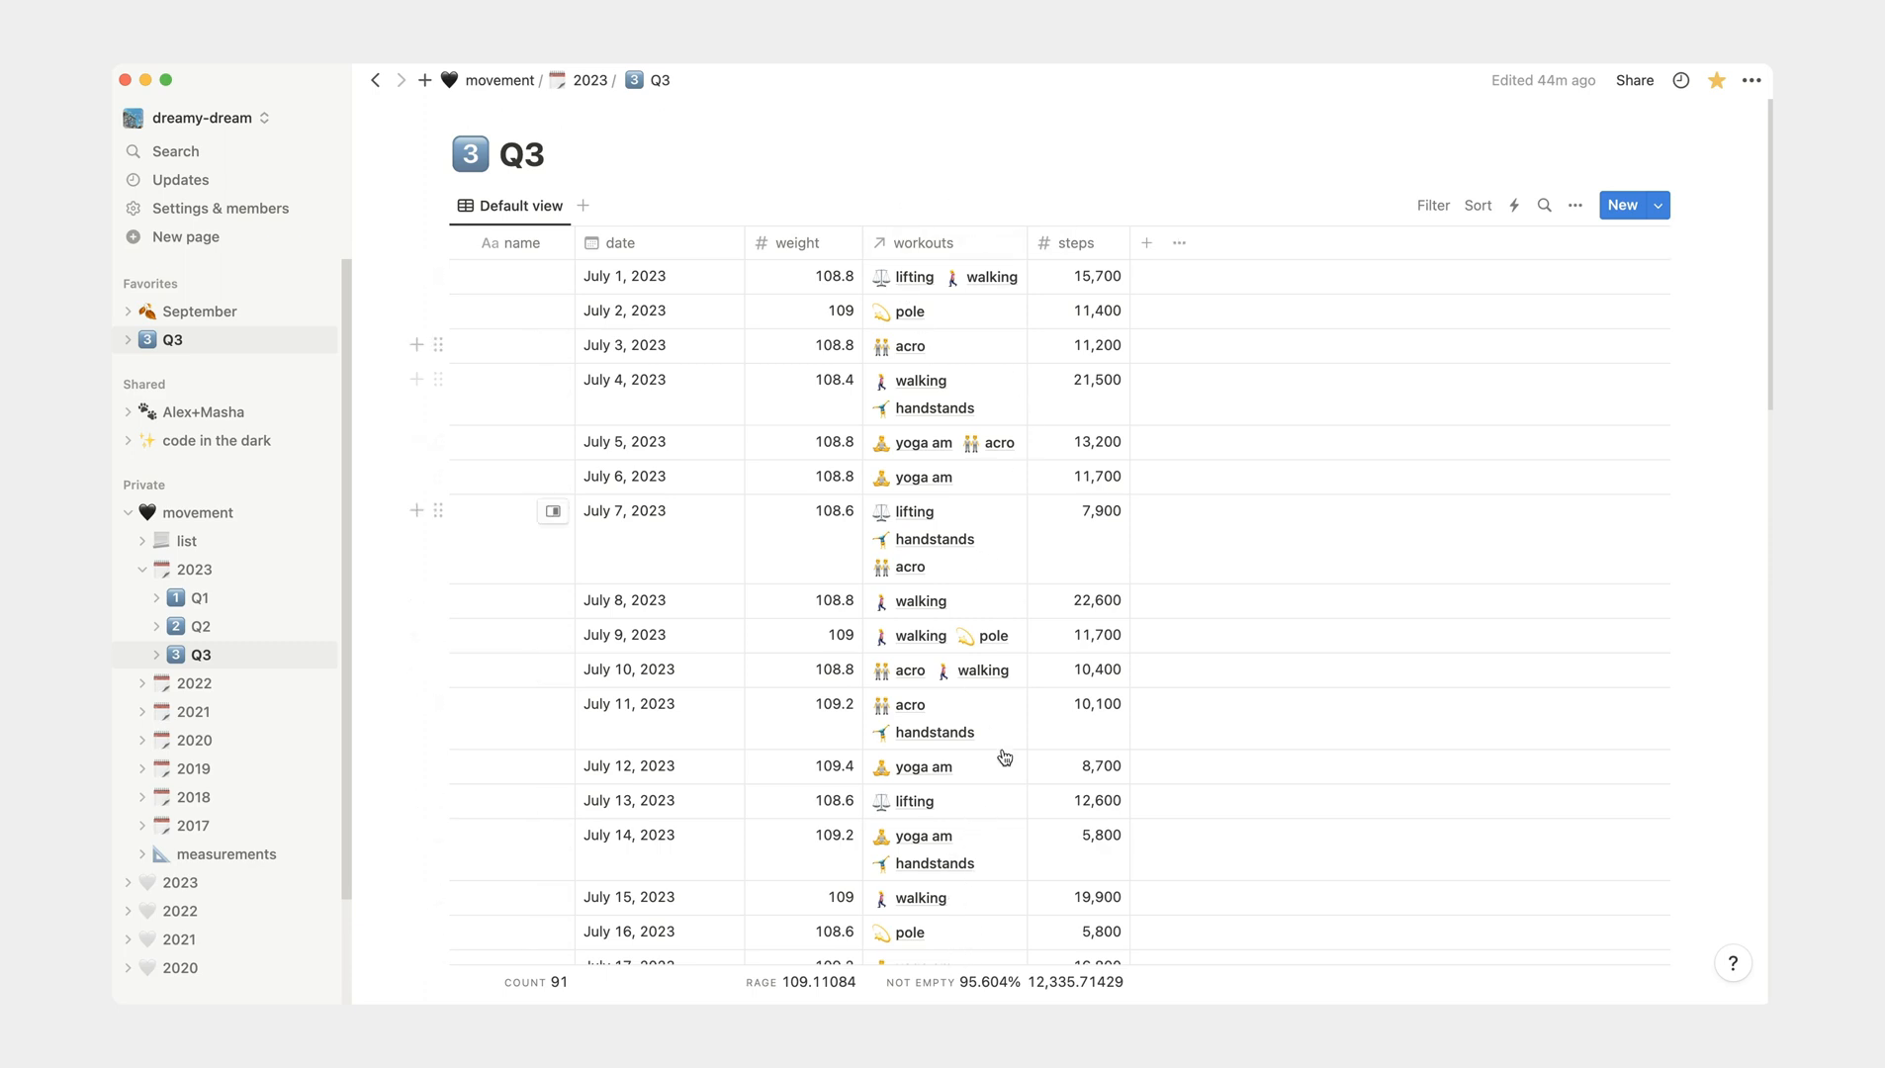
{"action": "left_click", "coordinate": [141, 570]}
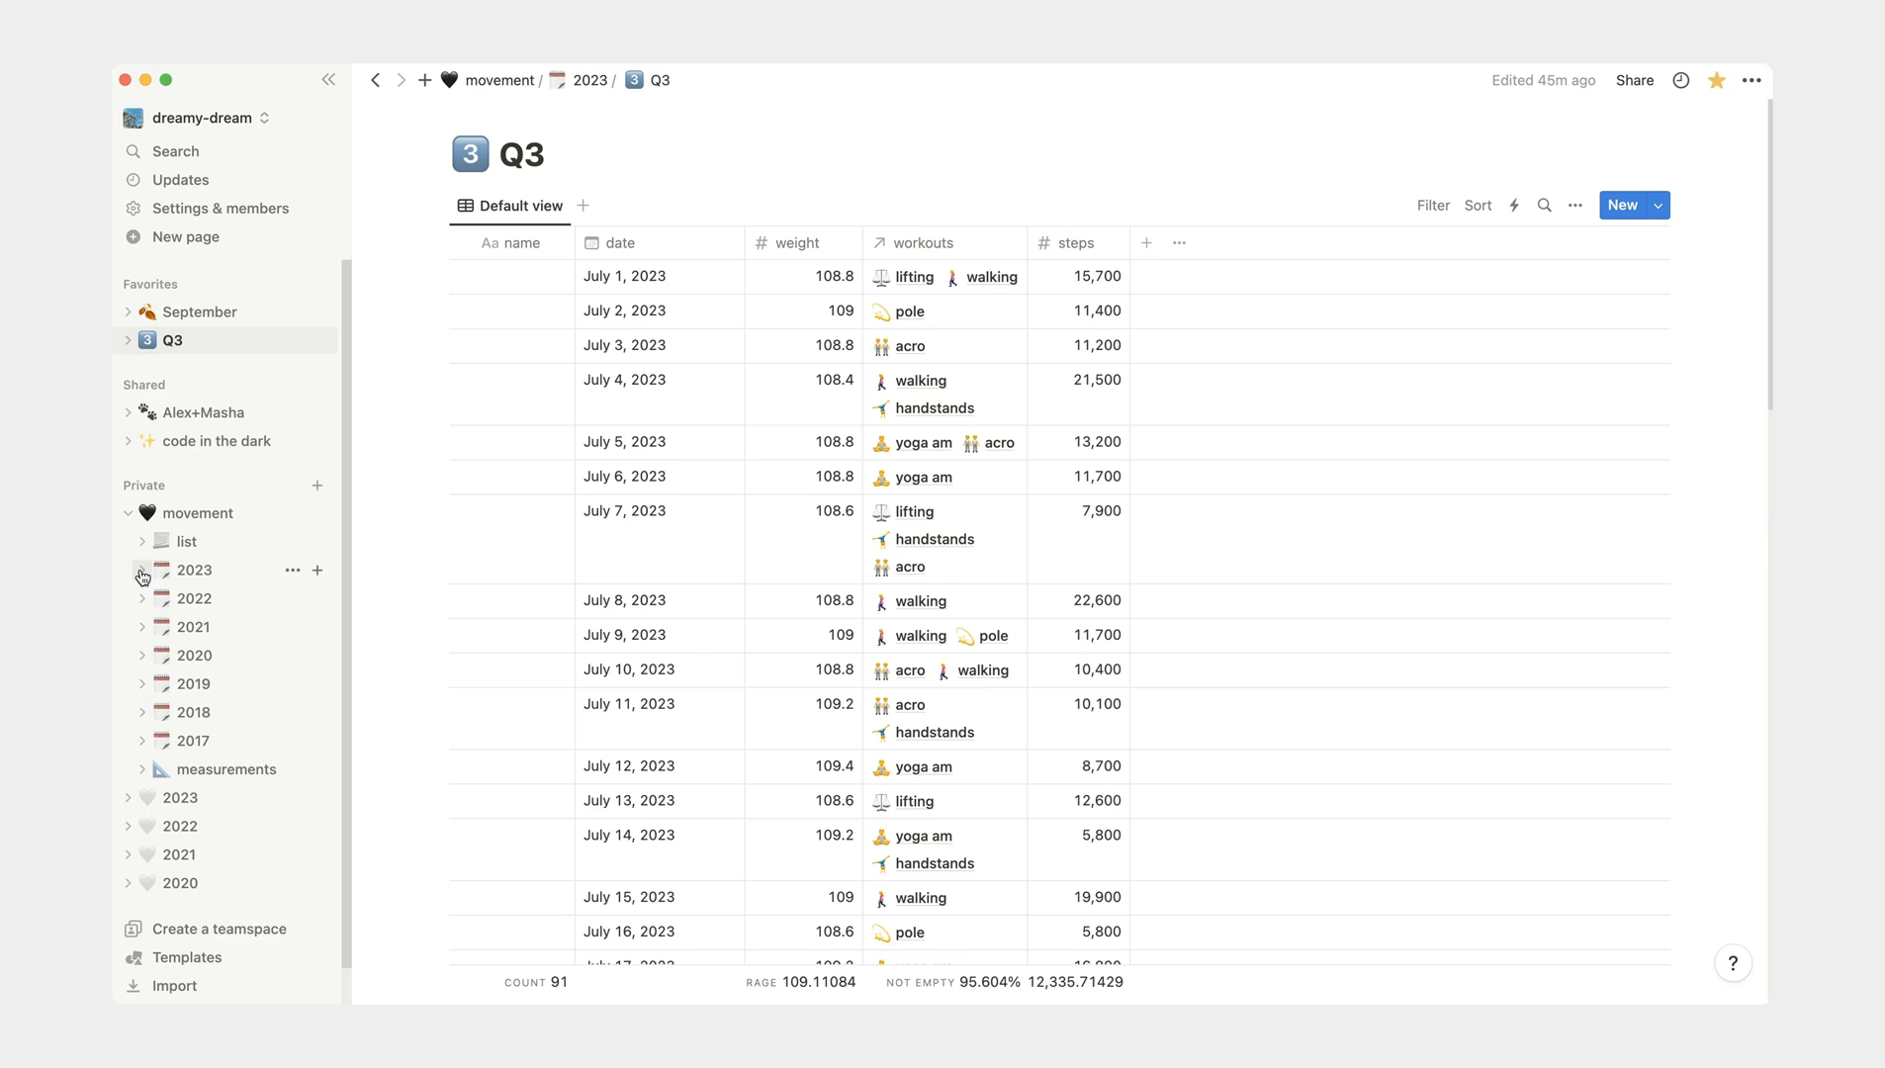
{"action": "left_click", "coordinate": [128, 514]}
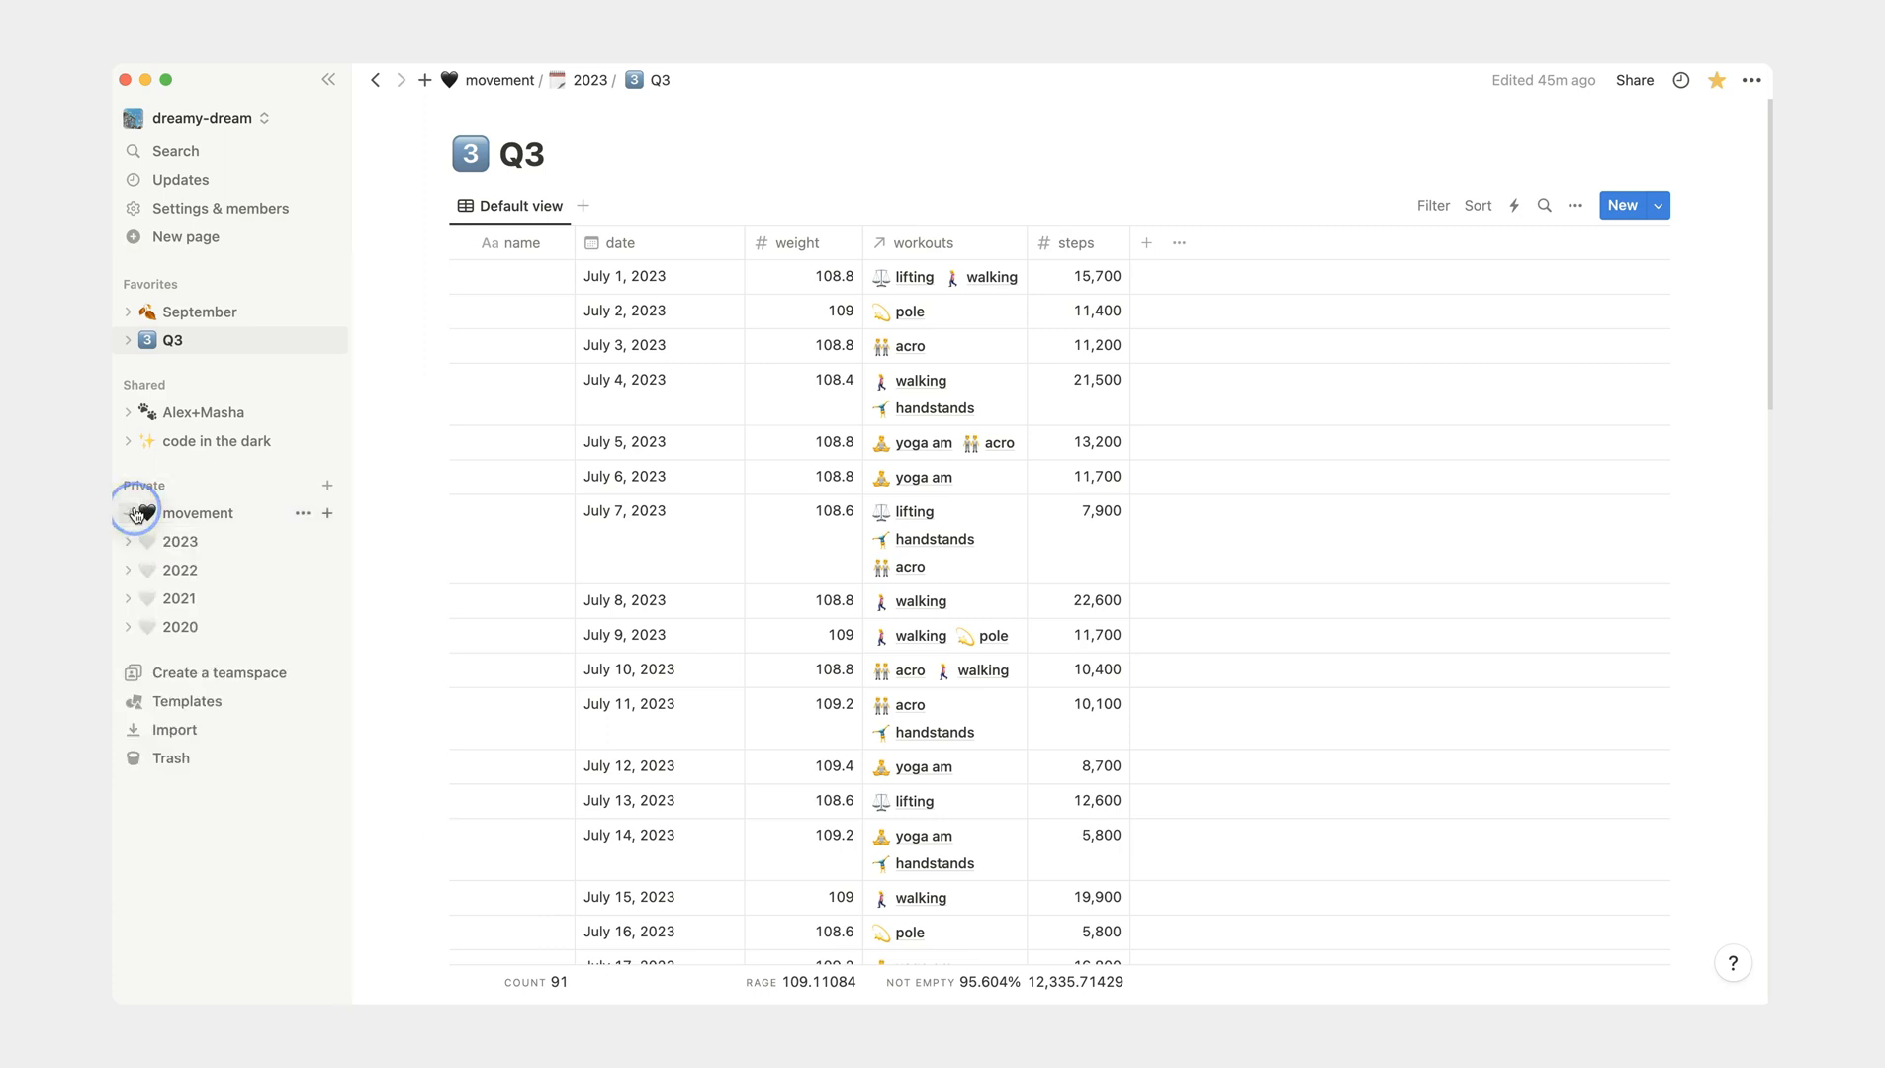
- Create a private page titled Workouts and embed a sub-page titled List in it
{"action": "left_click", "coordinate": [327, 487]}
{"action": "type", "text": "Workouts"}
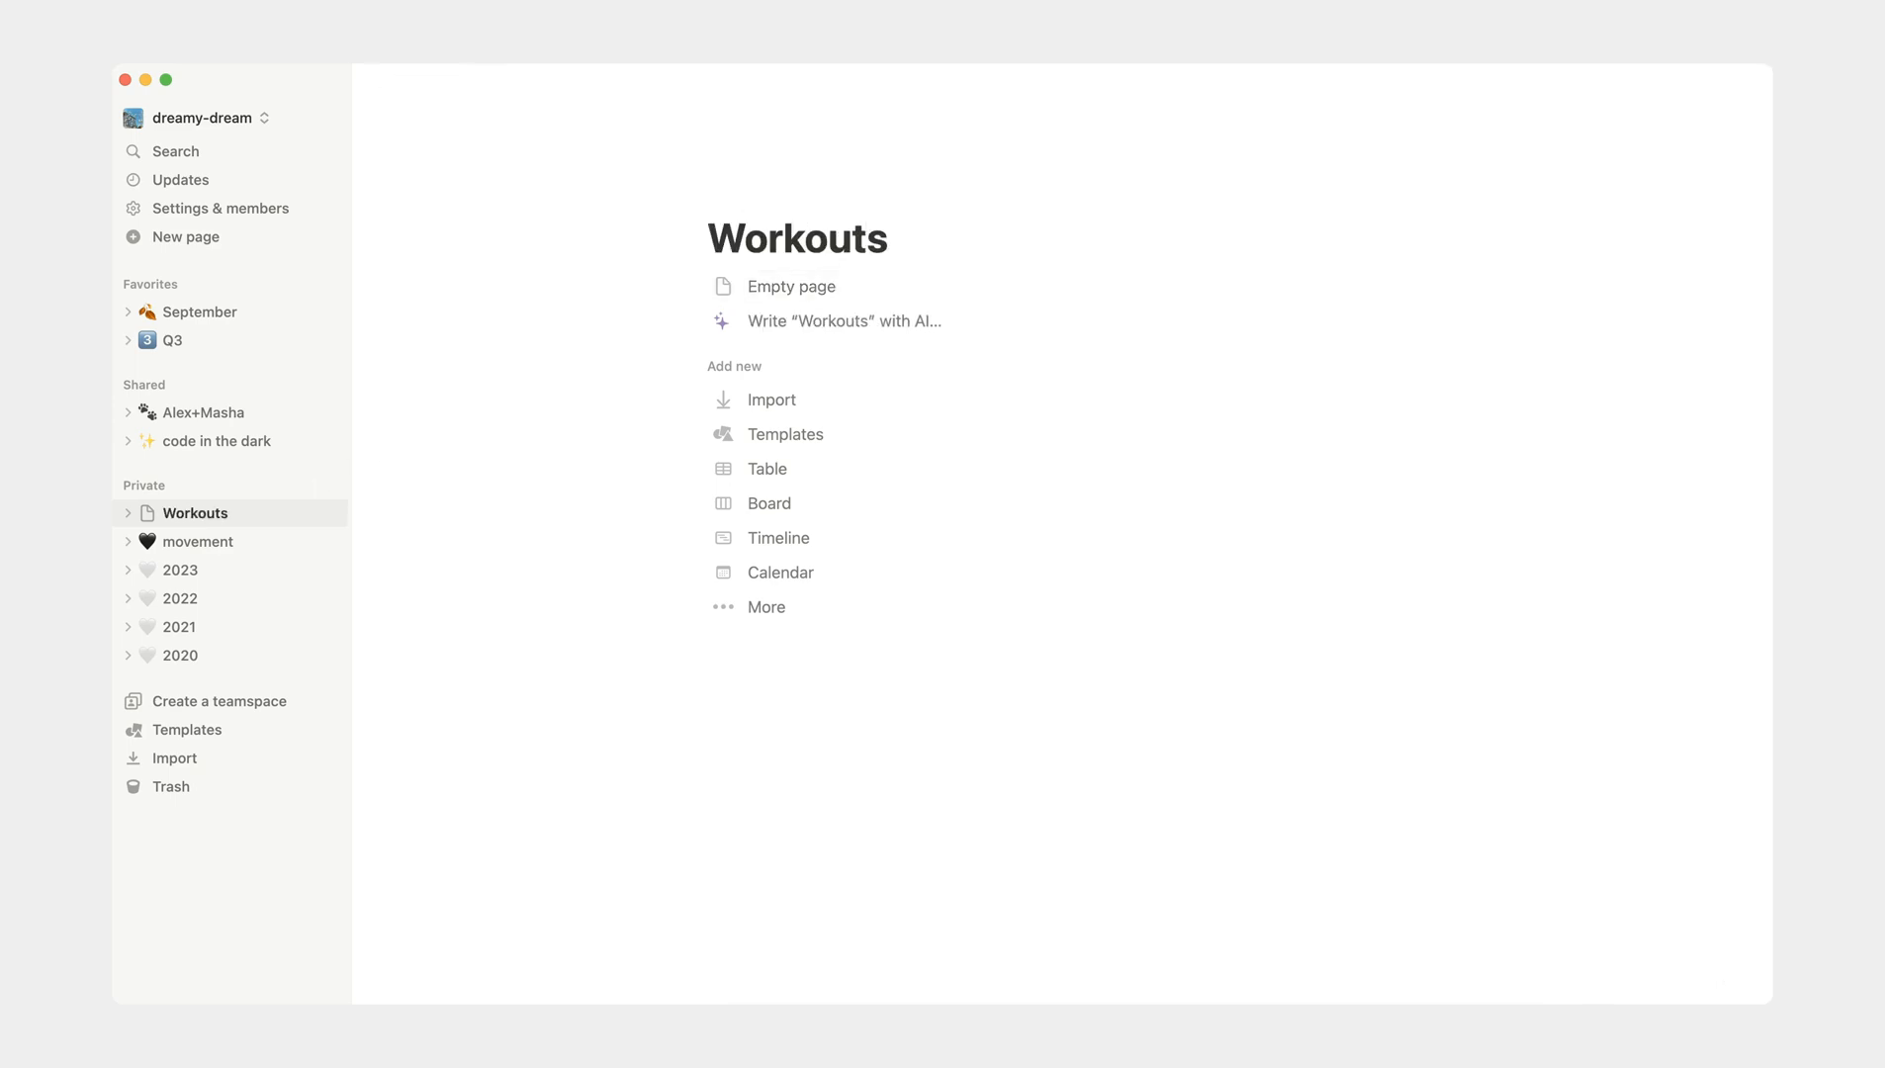
{"action": "key", "text": "Return"}
{"action": "type", "text": "/page"}
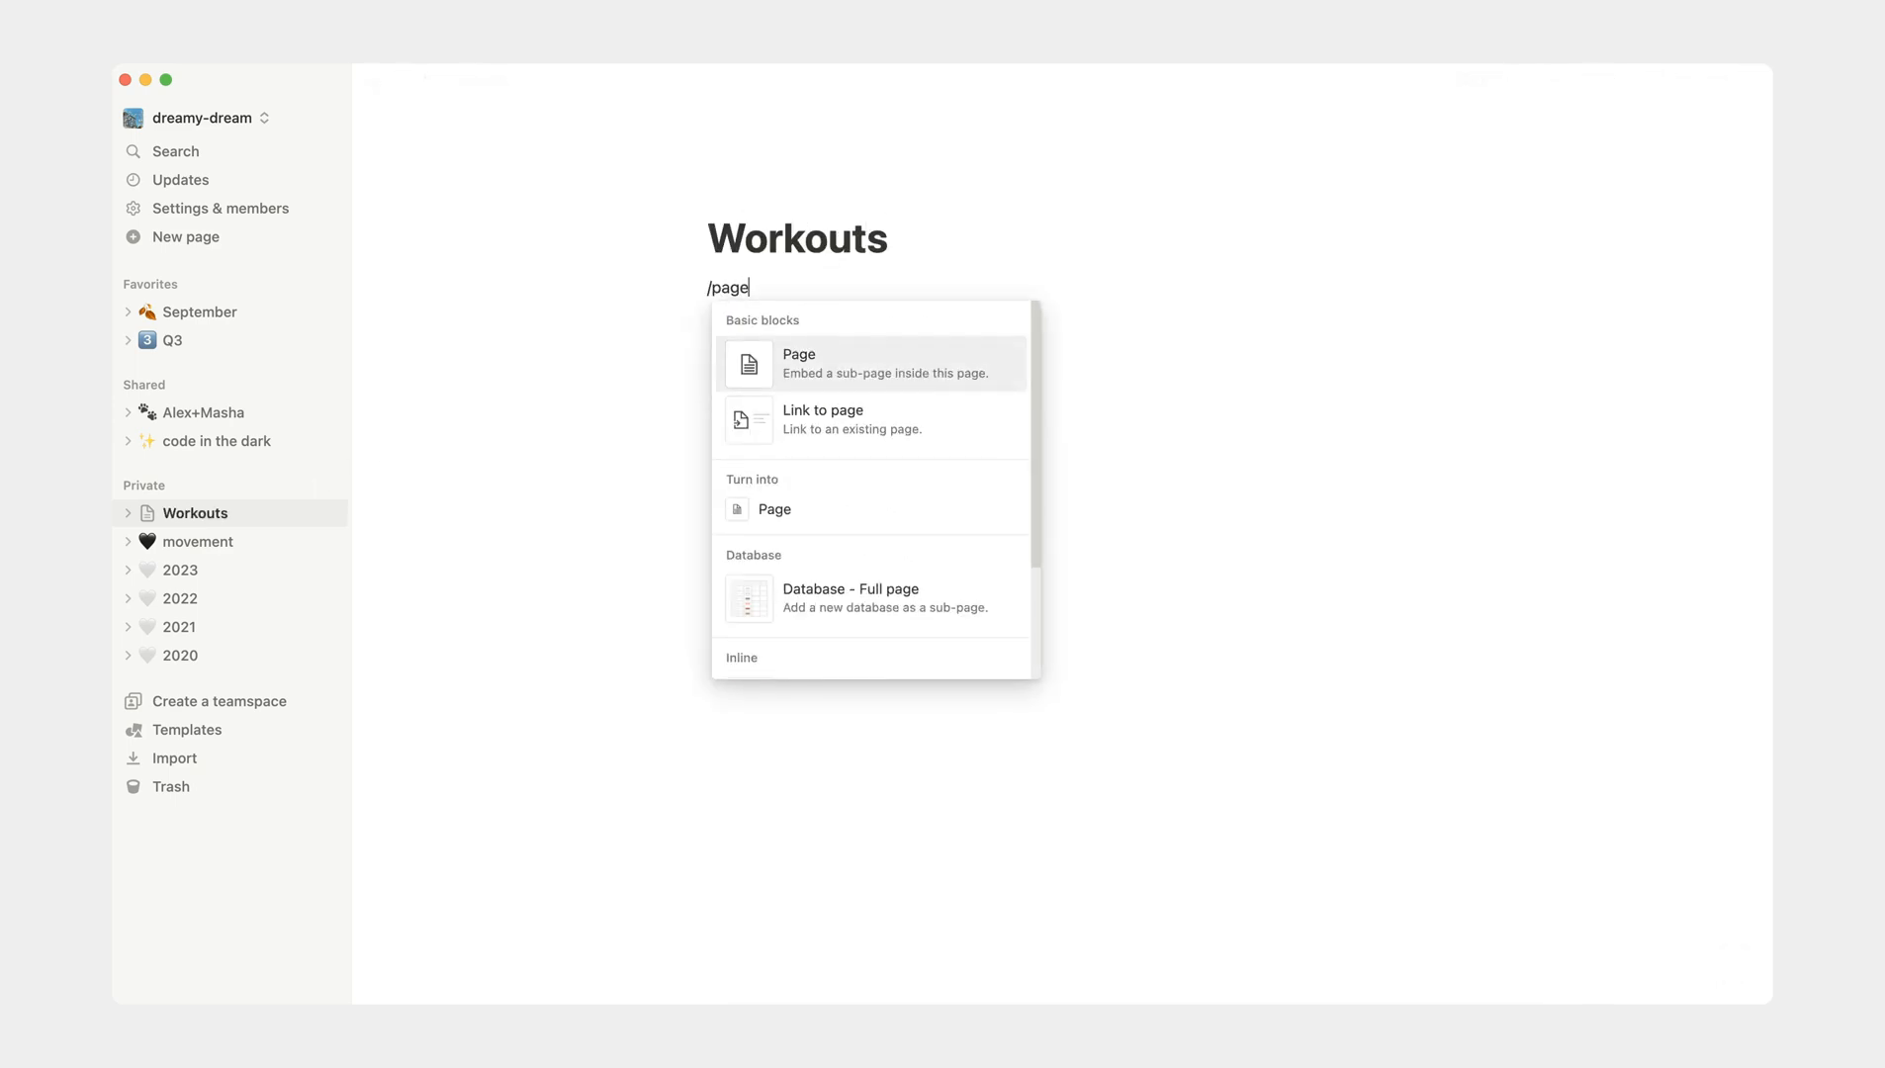
{"action": "left_click", "coordinate": [900, 368]}
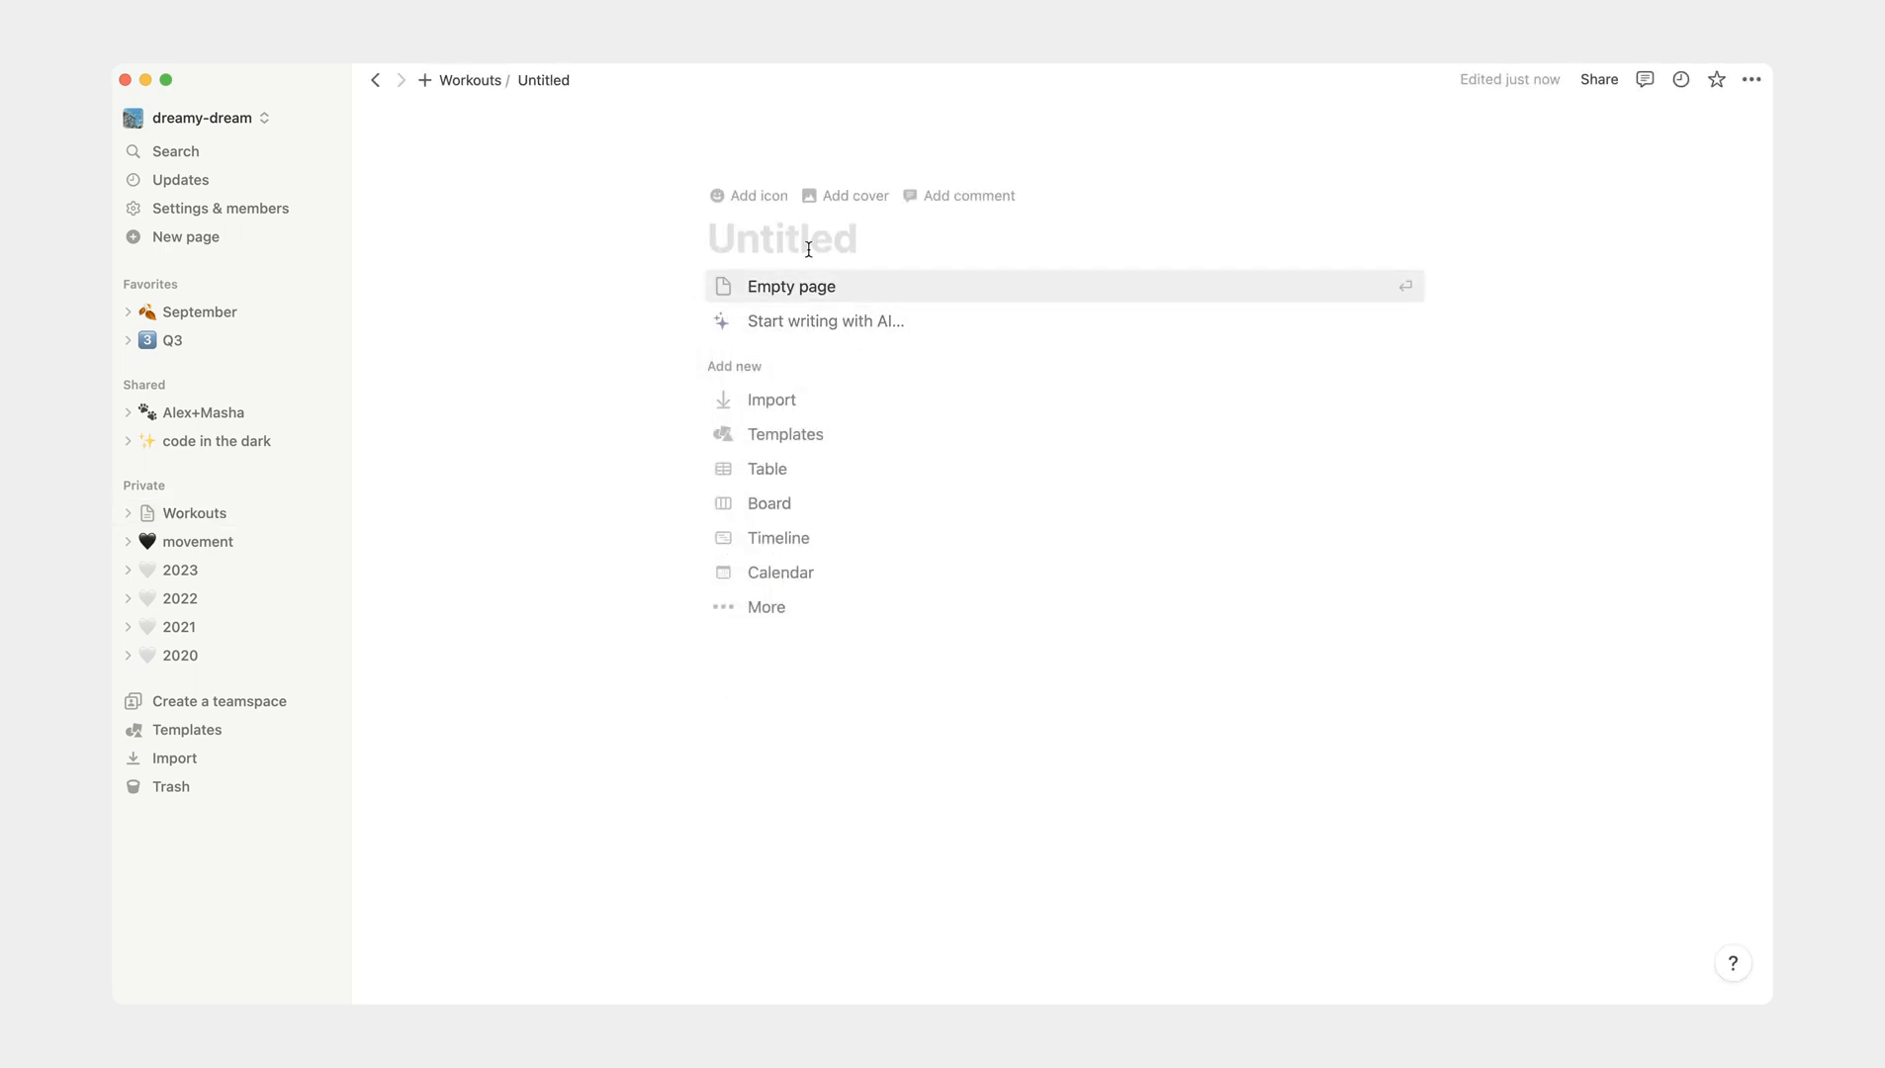
{"action": "type", "text": "List"}
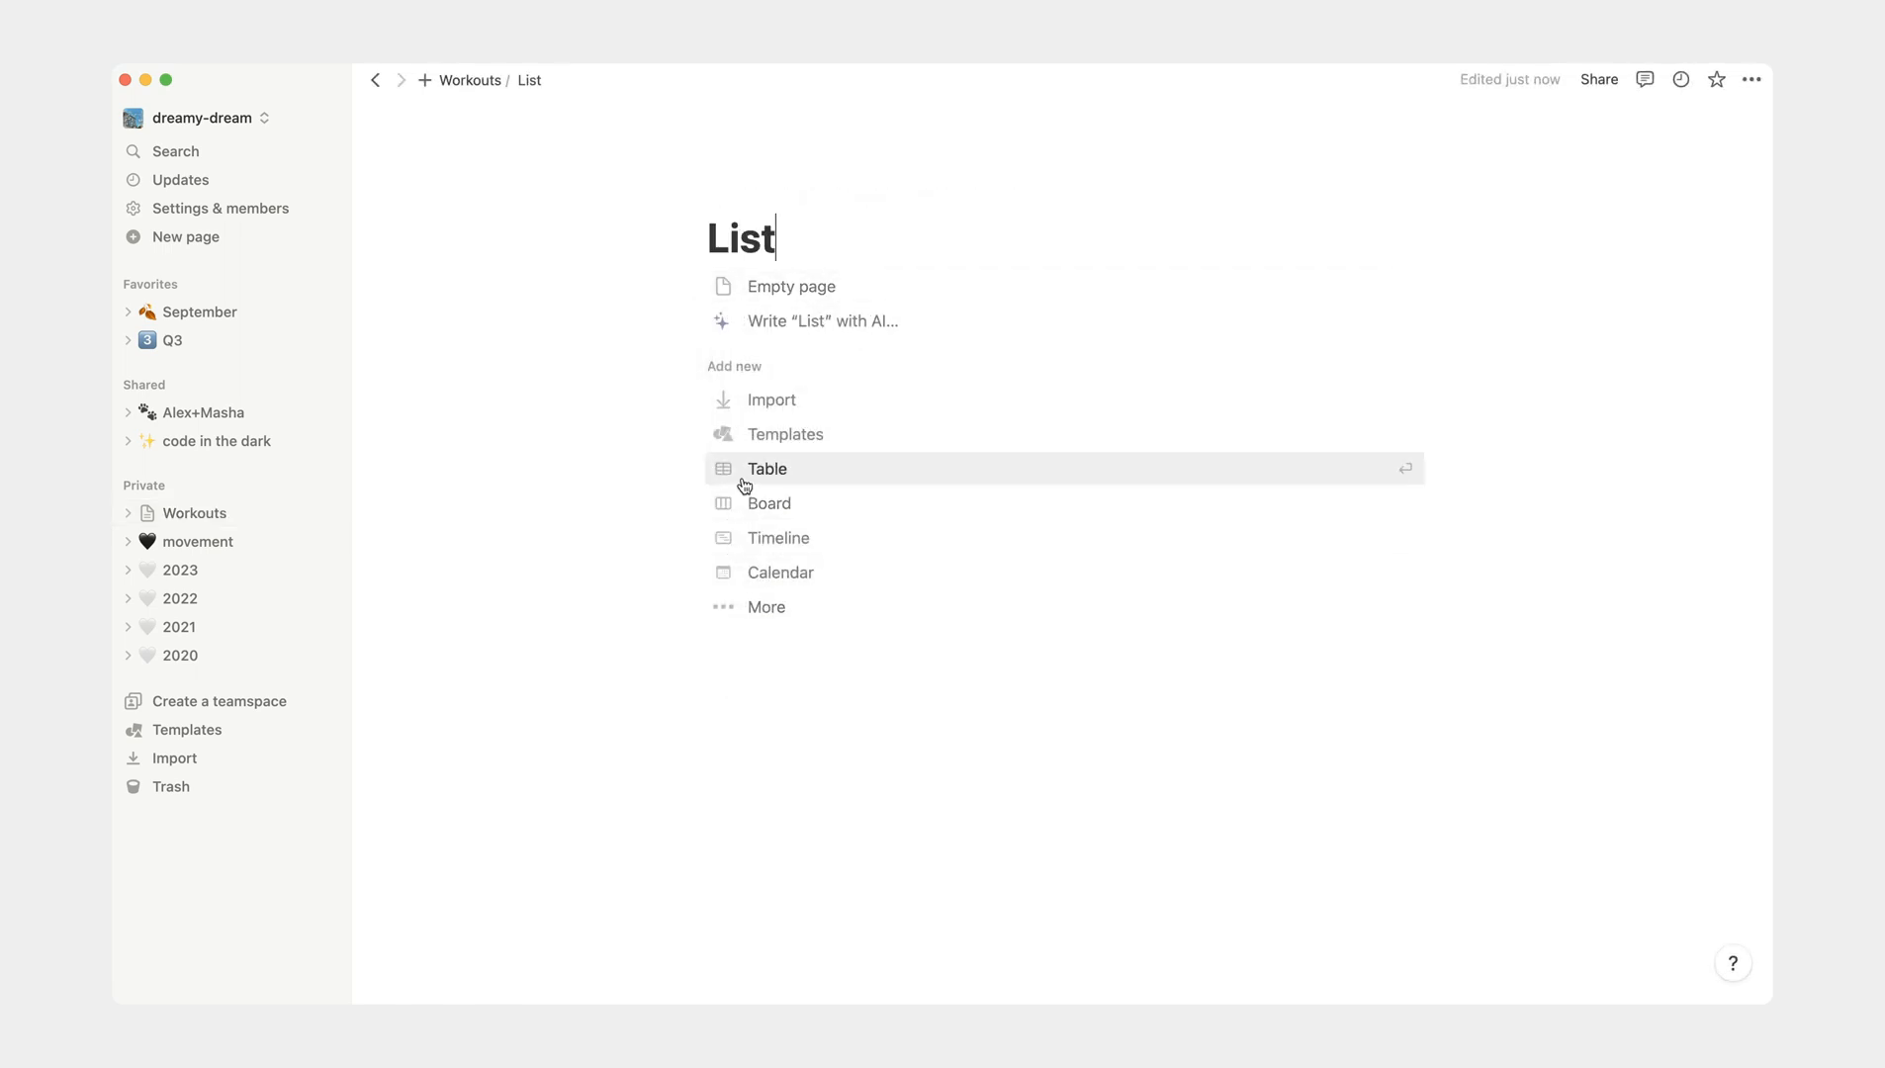
- Make the List page a table backed by a new database and narrow its Name column
{"action": "left_click", "coordinate": [745, 486]}
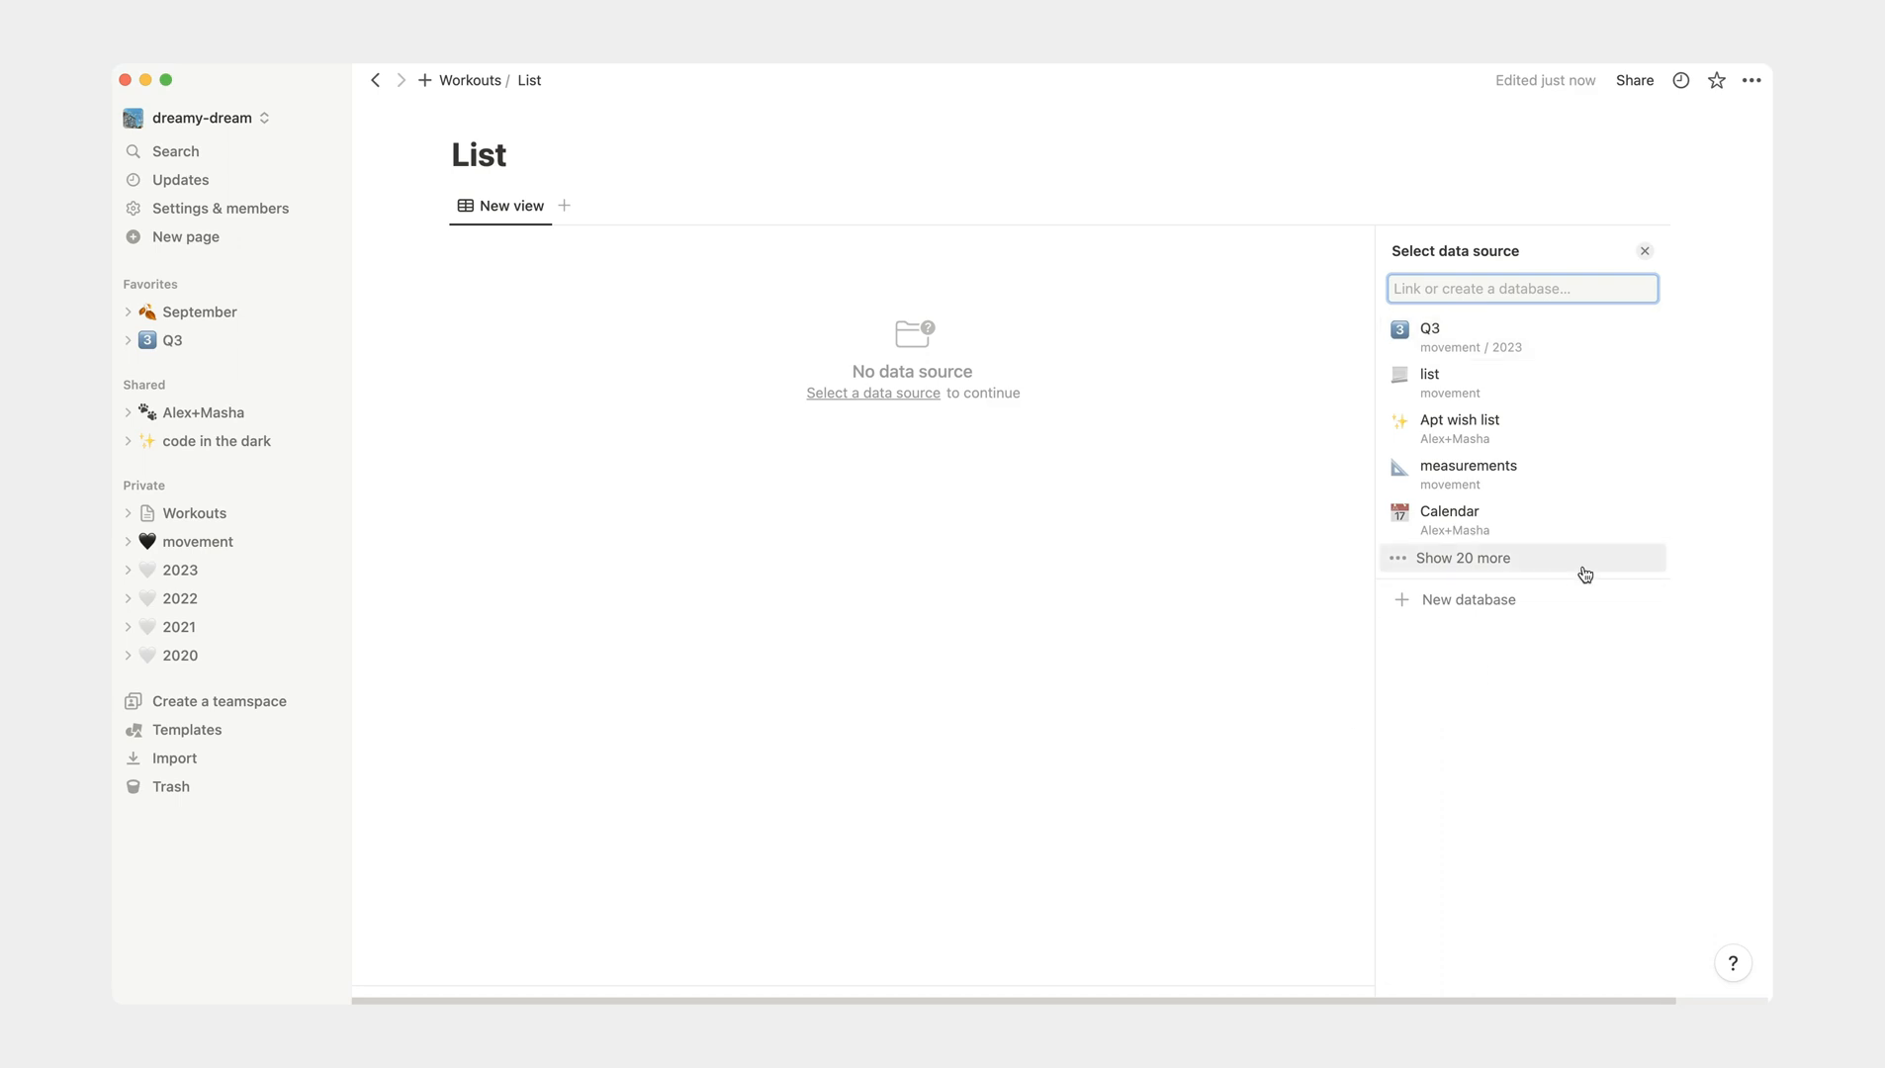
{"action": "left_click", "coordinate": [1501, 598]}
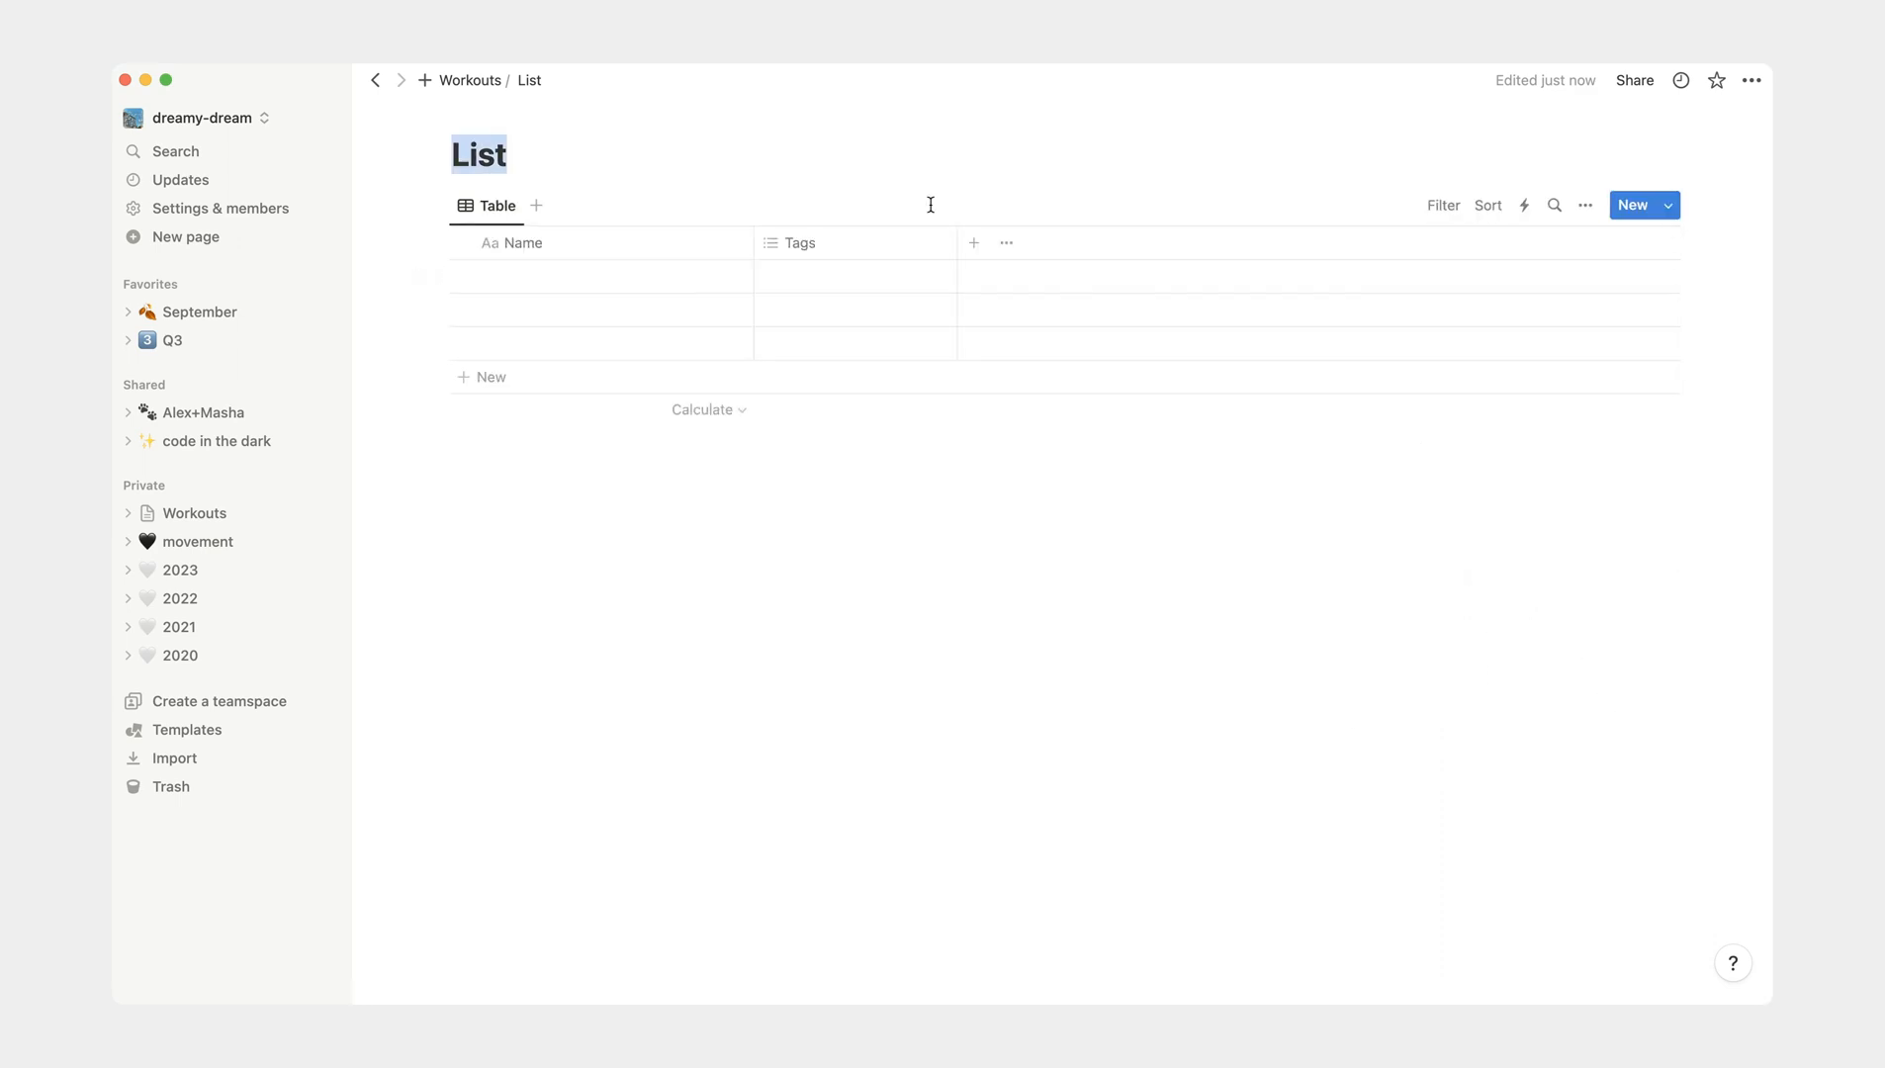
{"action": "left_click_drag", "start_coordinate": [742, 243], "coordinate": [653, 242]}
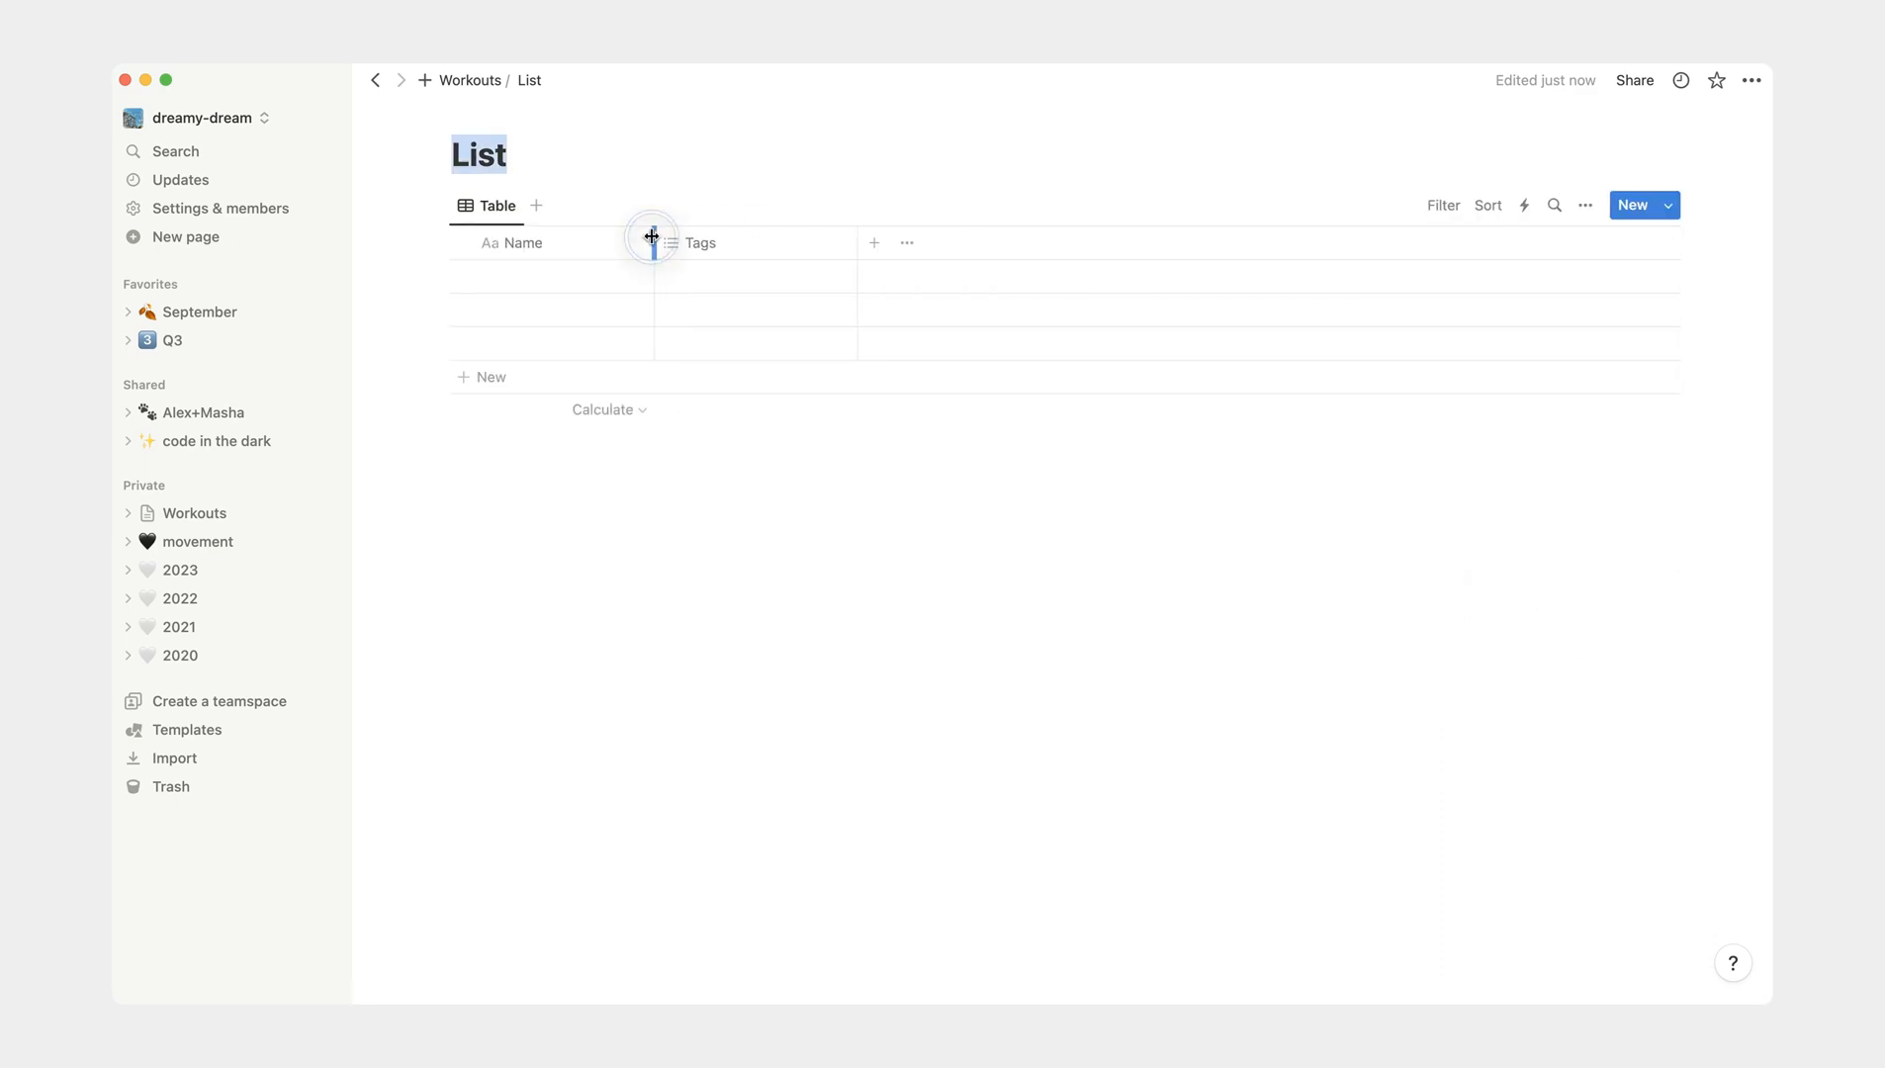
- Name the first List entry "running" and give its page the runner emoji as icon
{"action": "left_click", "coordinate": [542, 289]}
{"action": "type", "text": "running"}
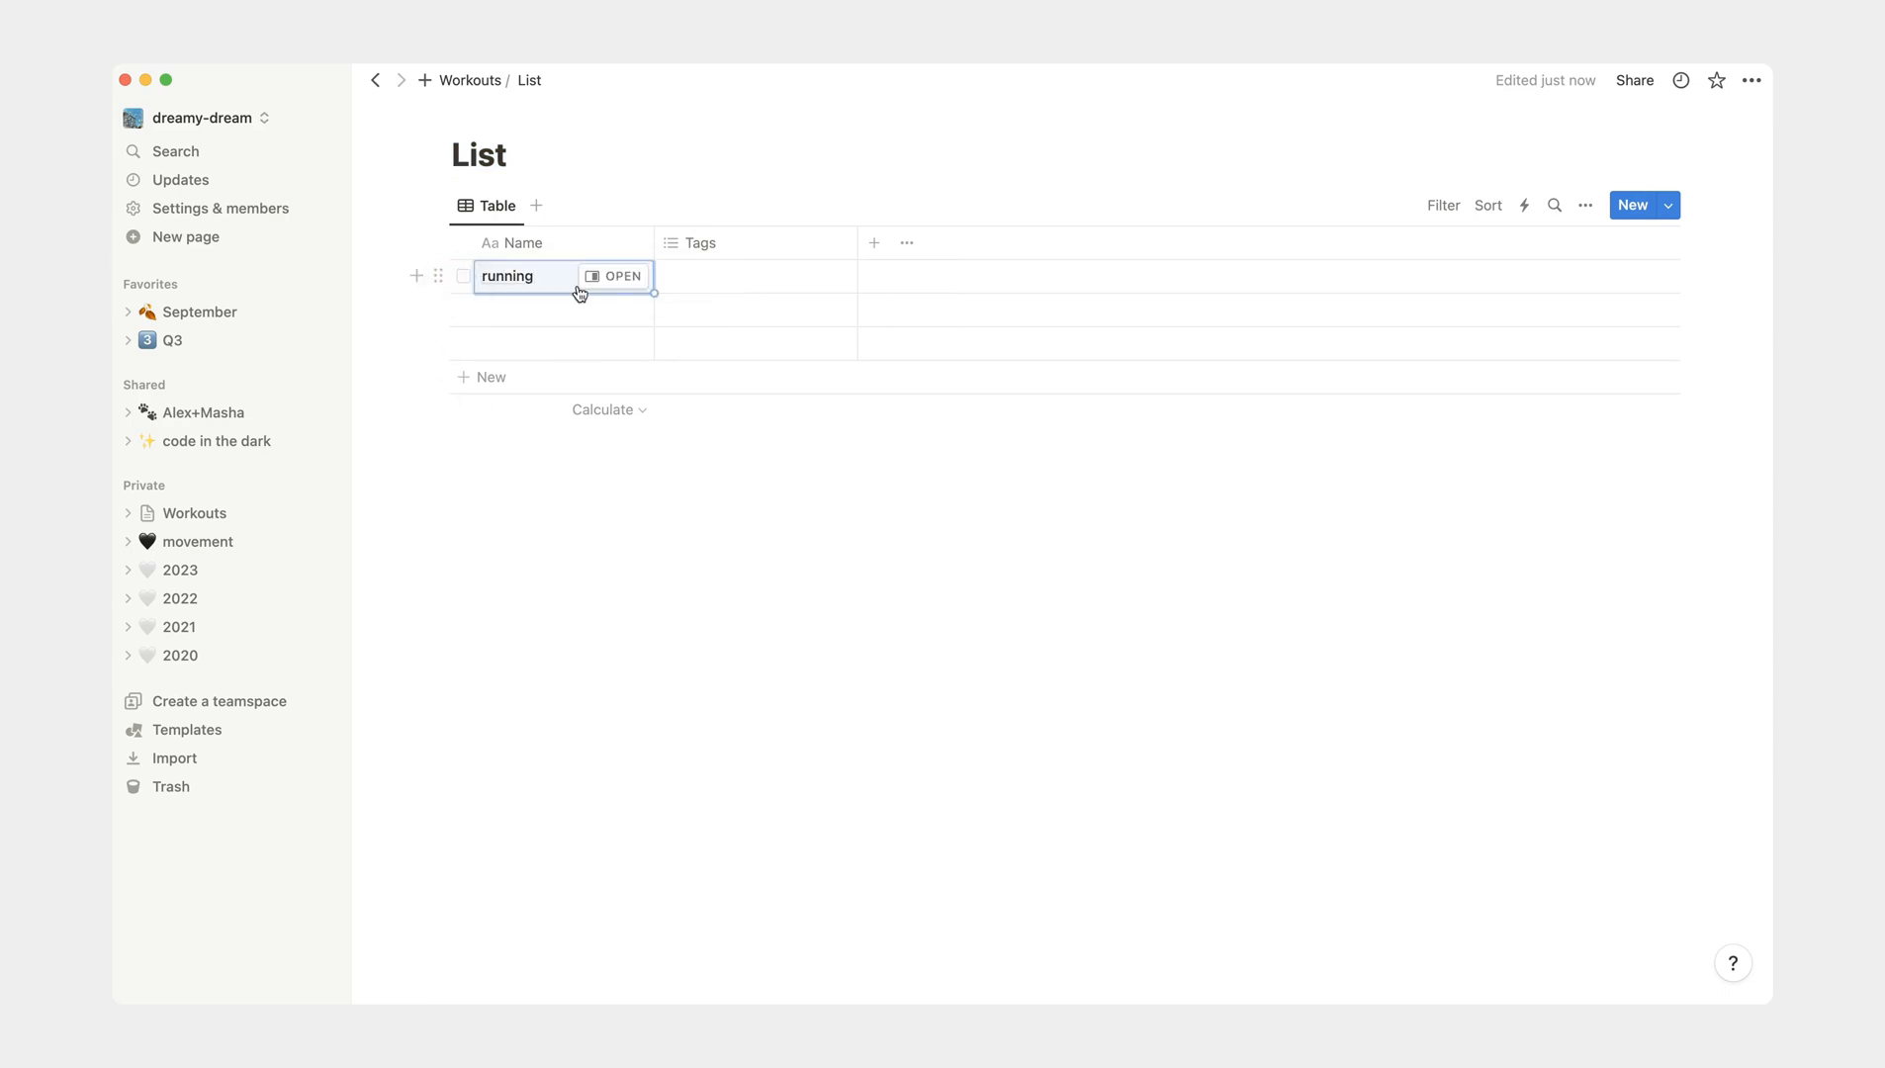
{"action": "left_click", "coordinate": [599, 281]}
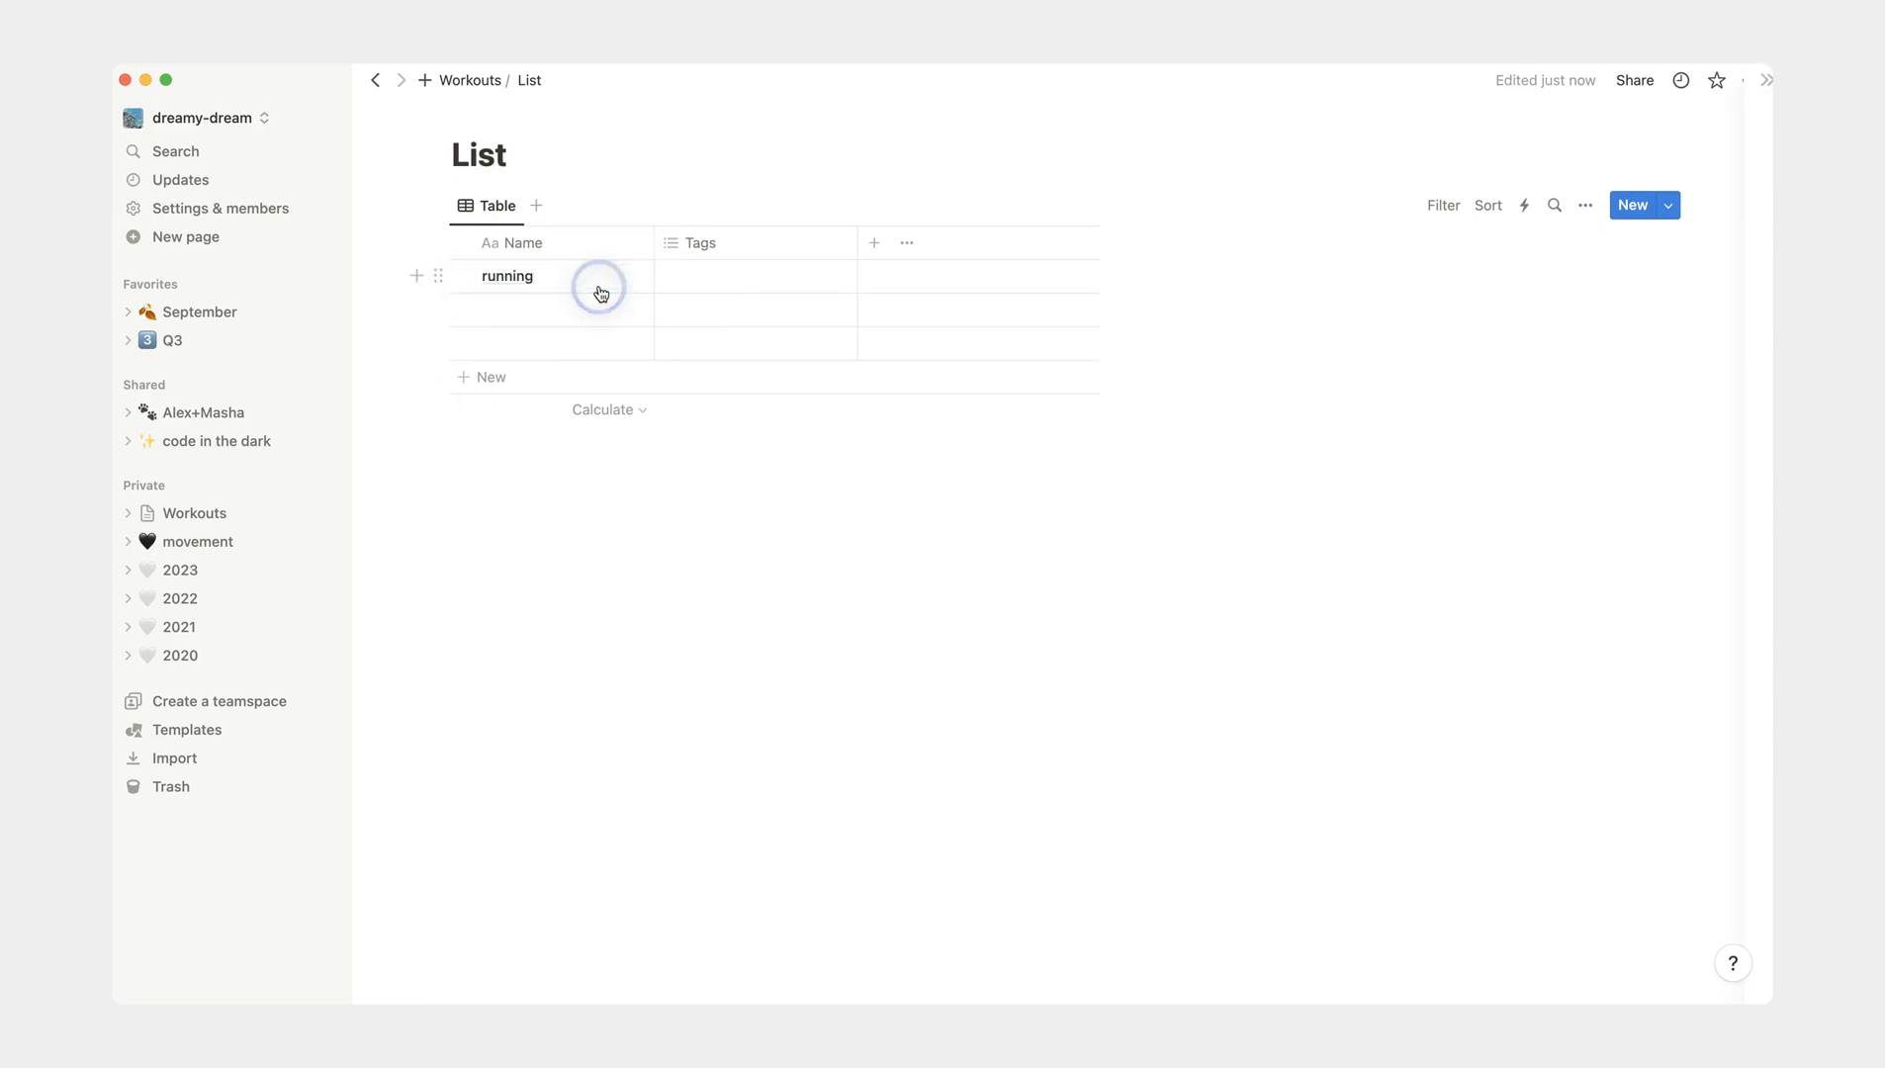
{"action": "left_click", "coordinate": [1092, 136]}
{"action": "left_click", "coordinate": [1071, 170]}
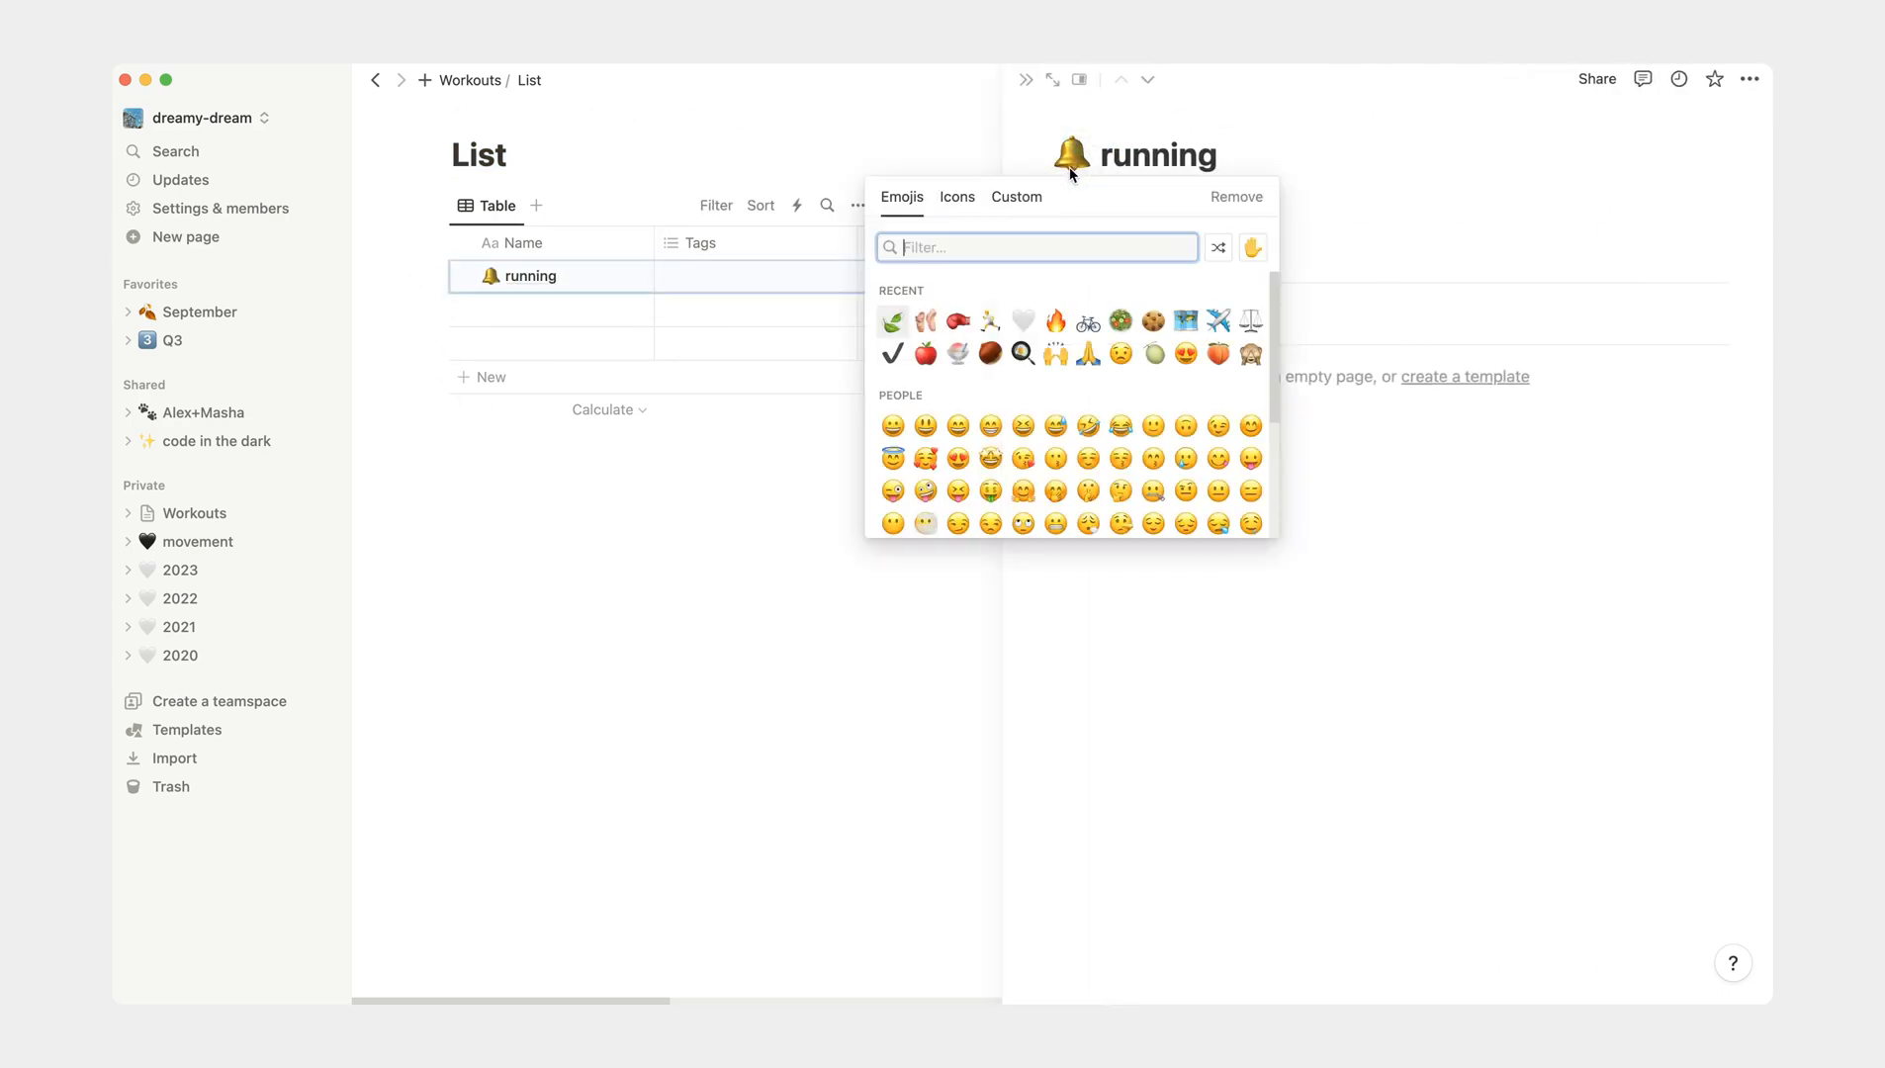
{"action": "left_click", "coordinate": [990, 320]}
- Name the second List entry "boxing" and give its page the boxing glove emoji as icon
{"action": "left_click", "coordinate": [526, 309]}
{"action": "type", "text": "boxing"}
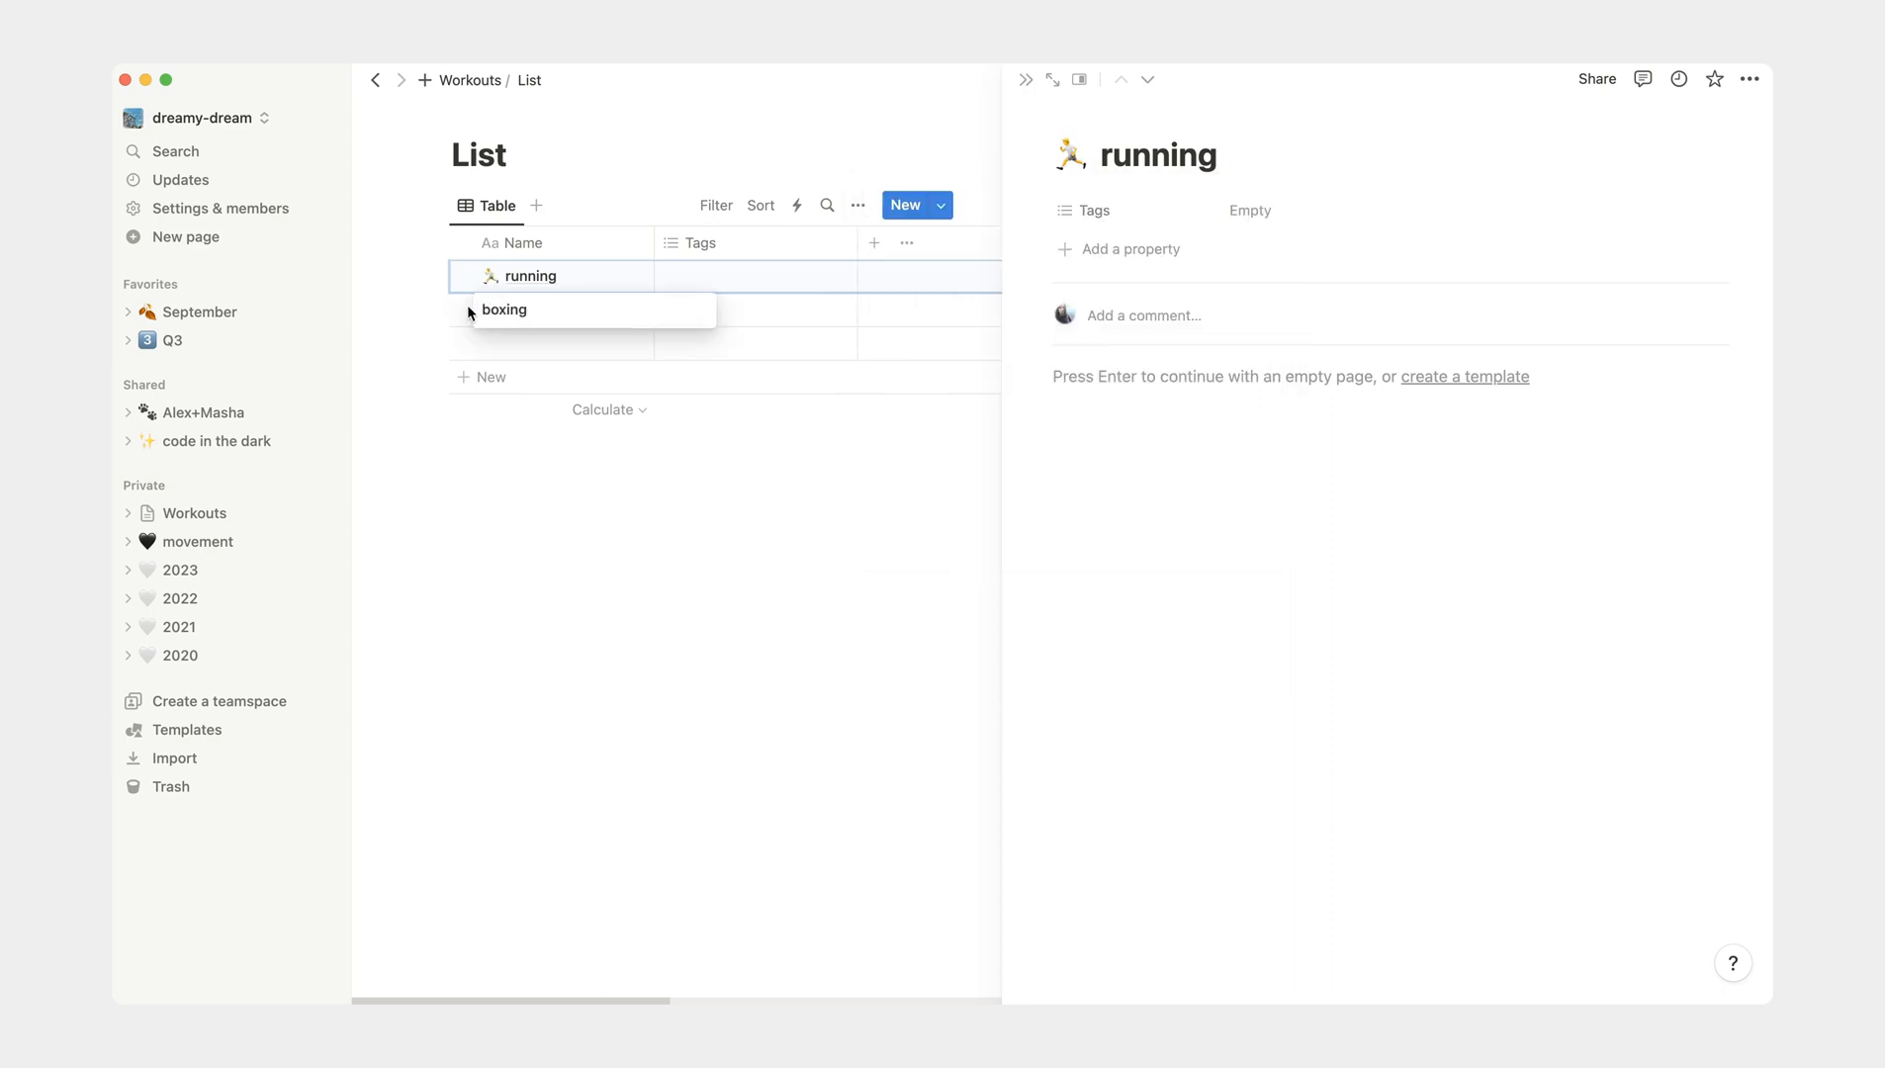
{"action": "key", "text": "Return"}
{"action": "left_click", "coordinate": [611, 311]}
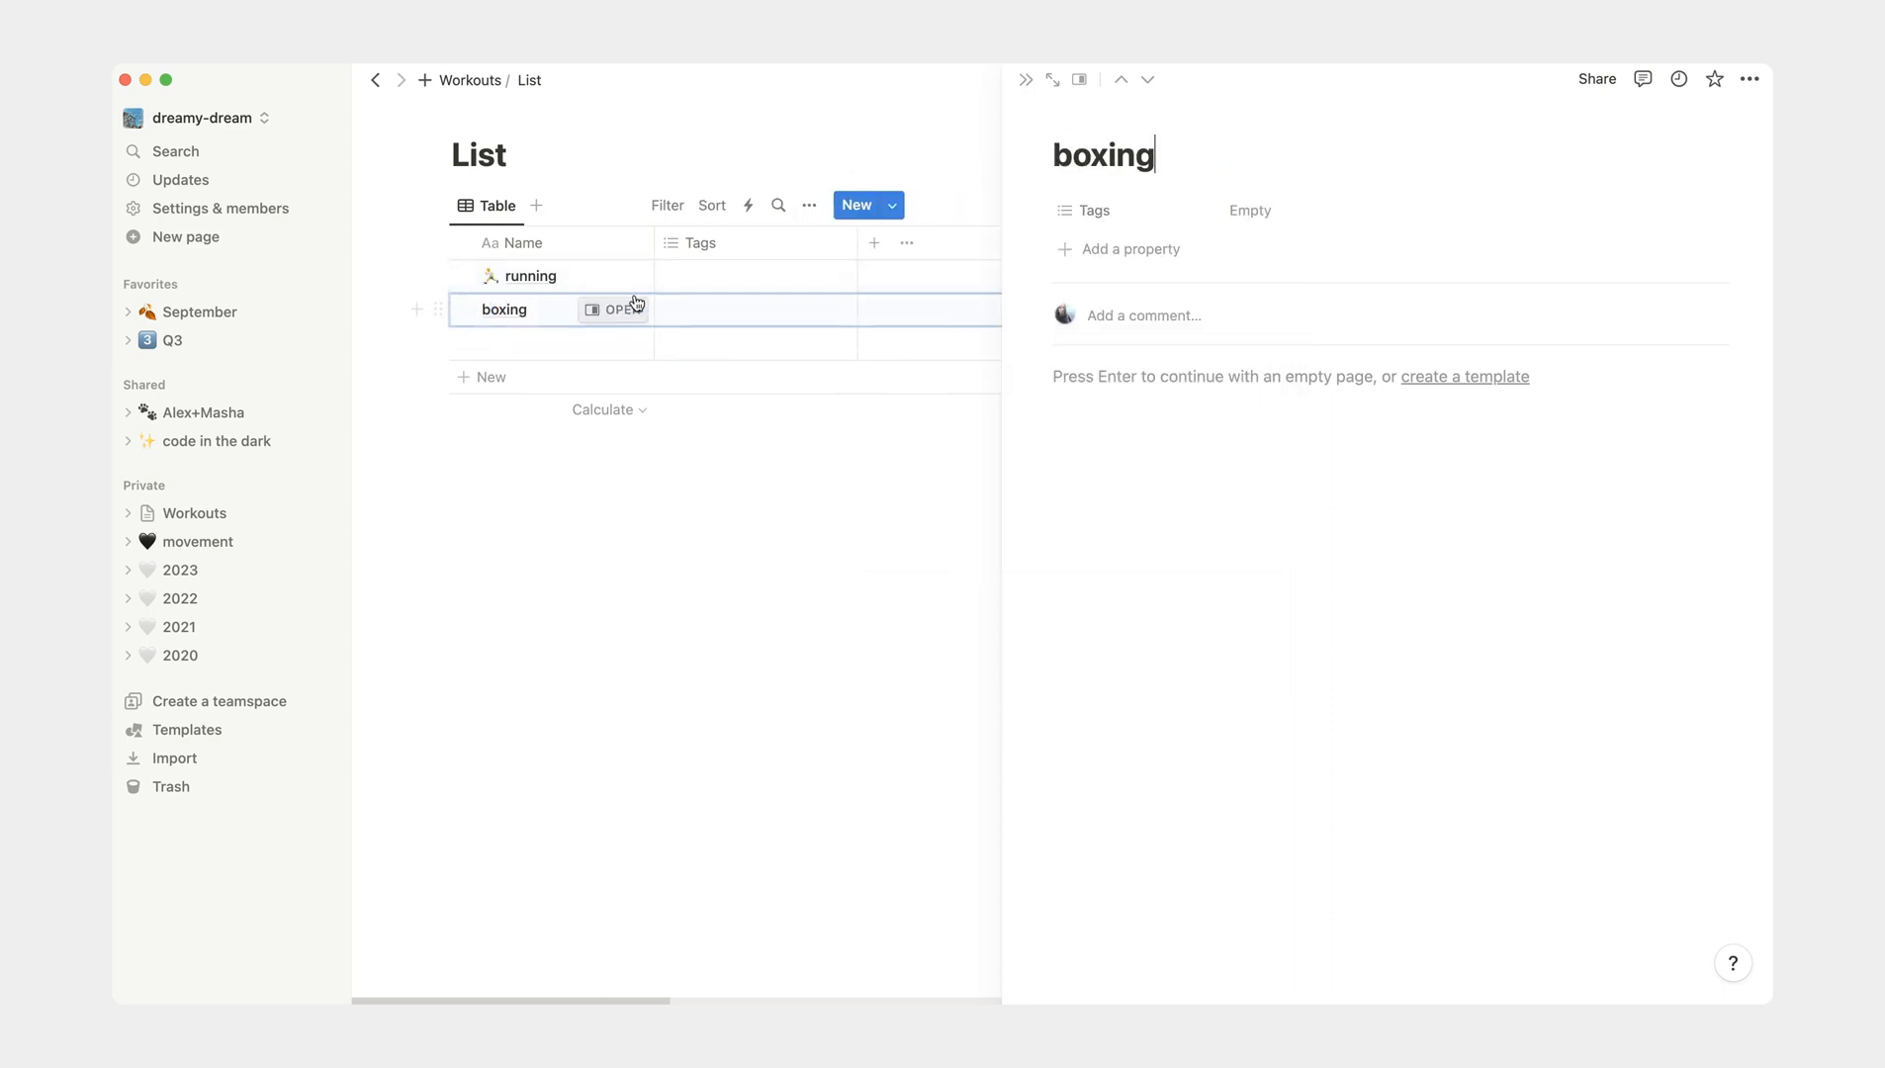
{"action": "left_click", "coordinate": [1085, 119]}
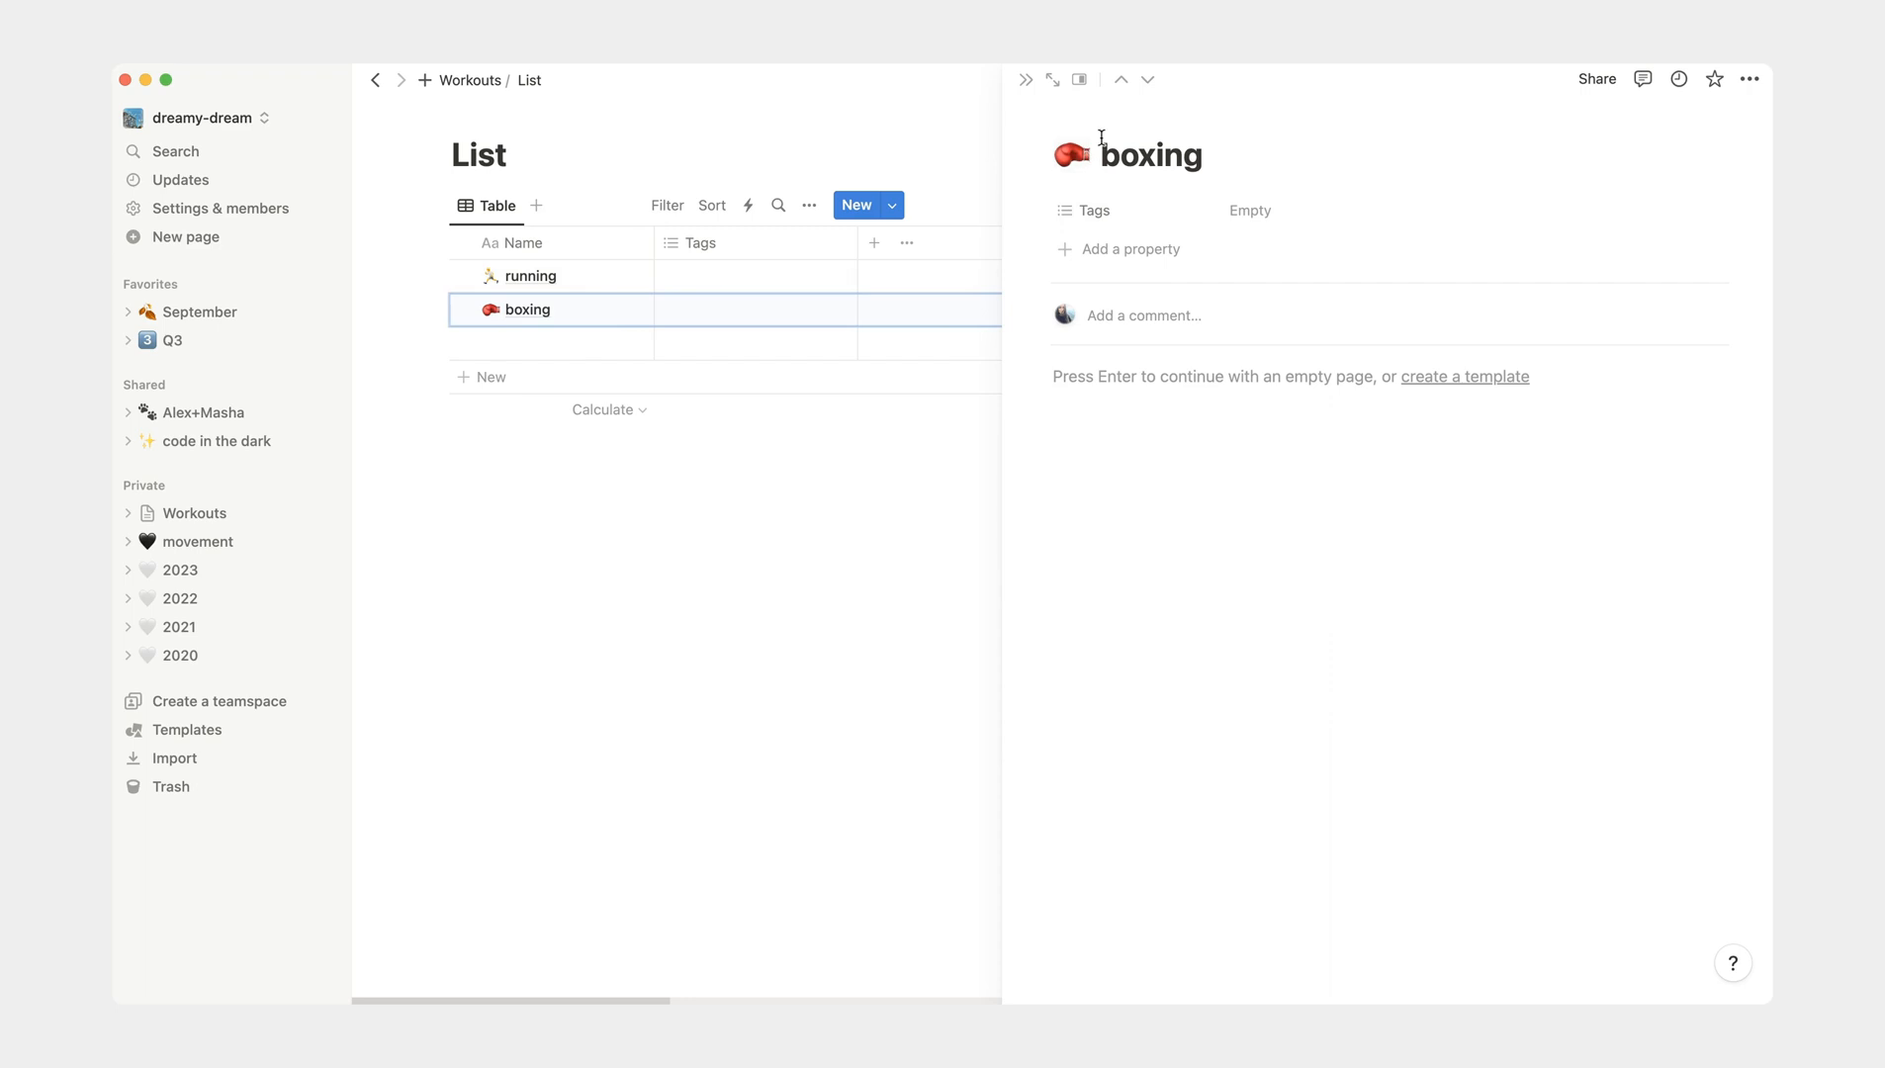
- Name the third List entry "dance" and give its page the ballet shoes emoji as icon
{"action": "left_click", "coordinate": [521, 343]}
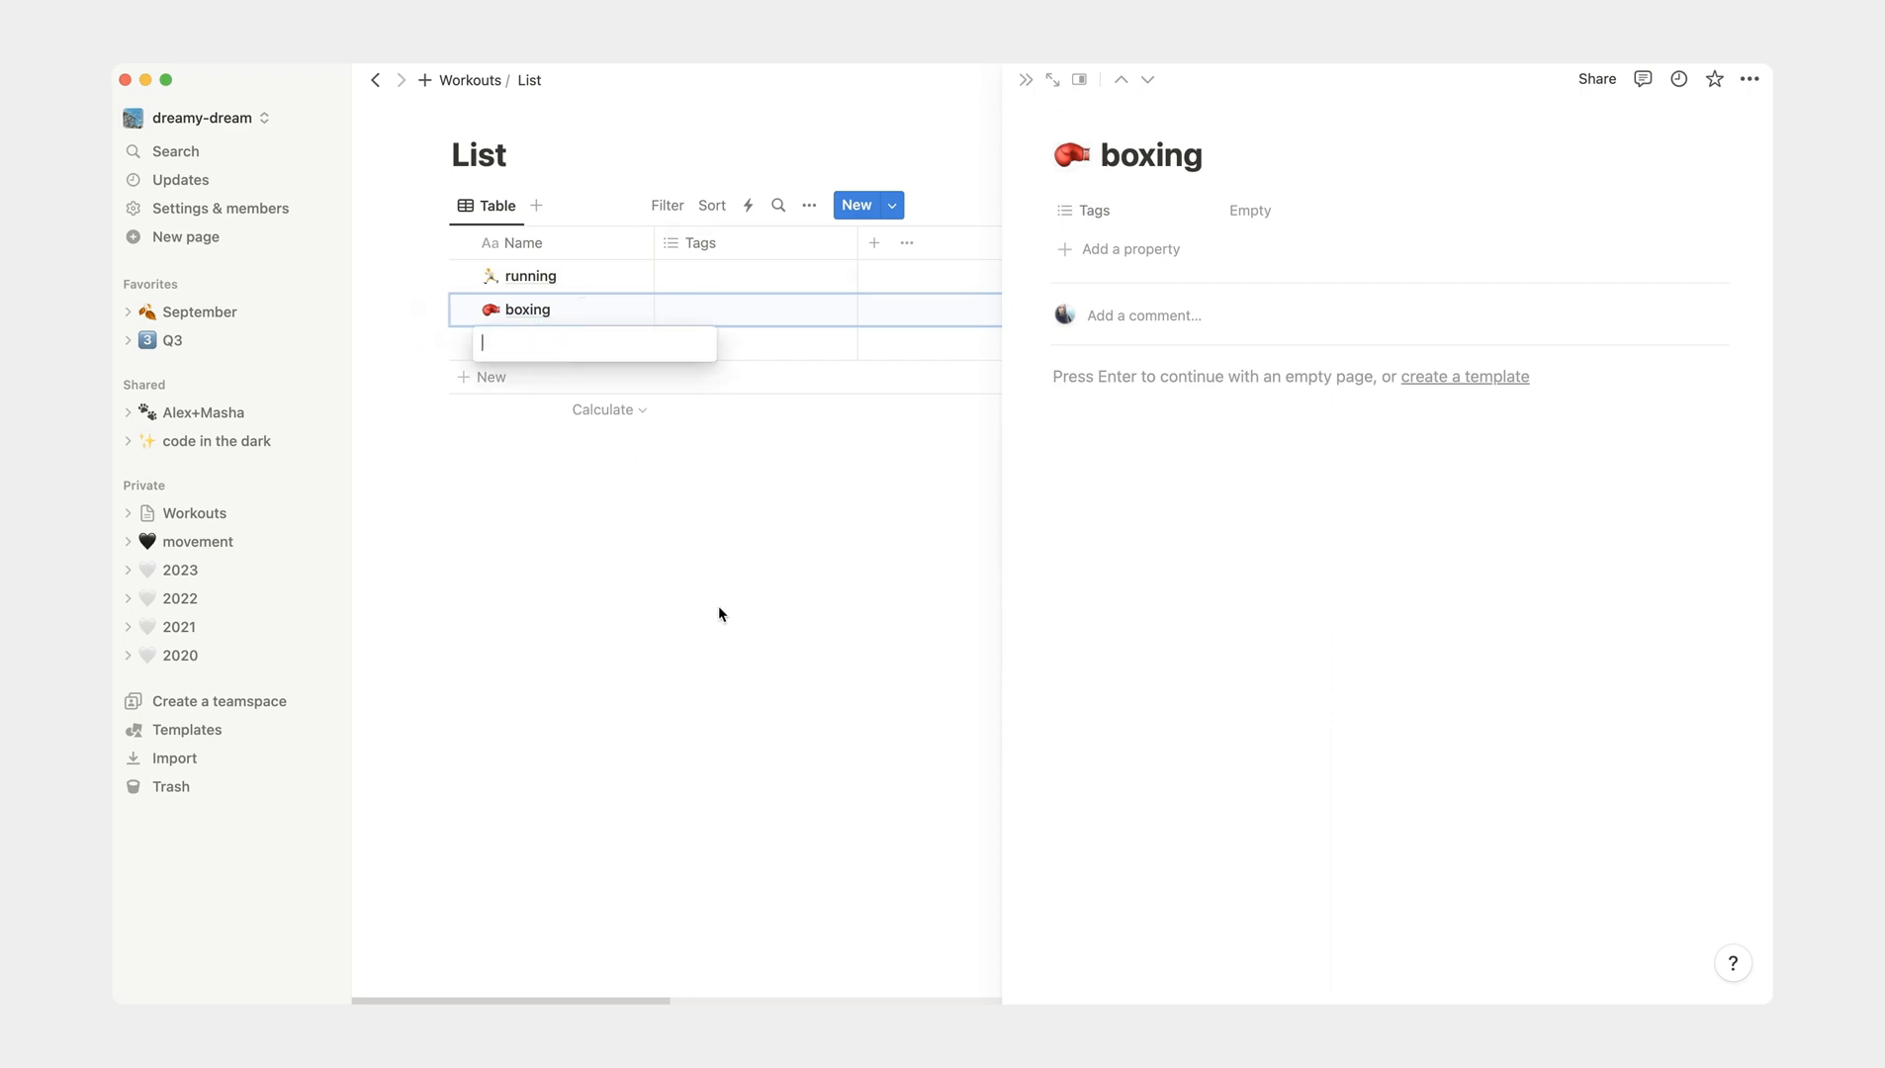
{"action": "type", "text": "ance"}
{"action": "left_click", "coordinate": [693, 618]}
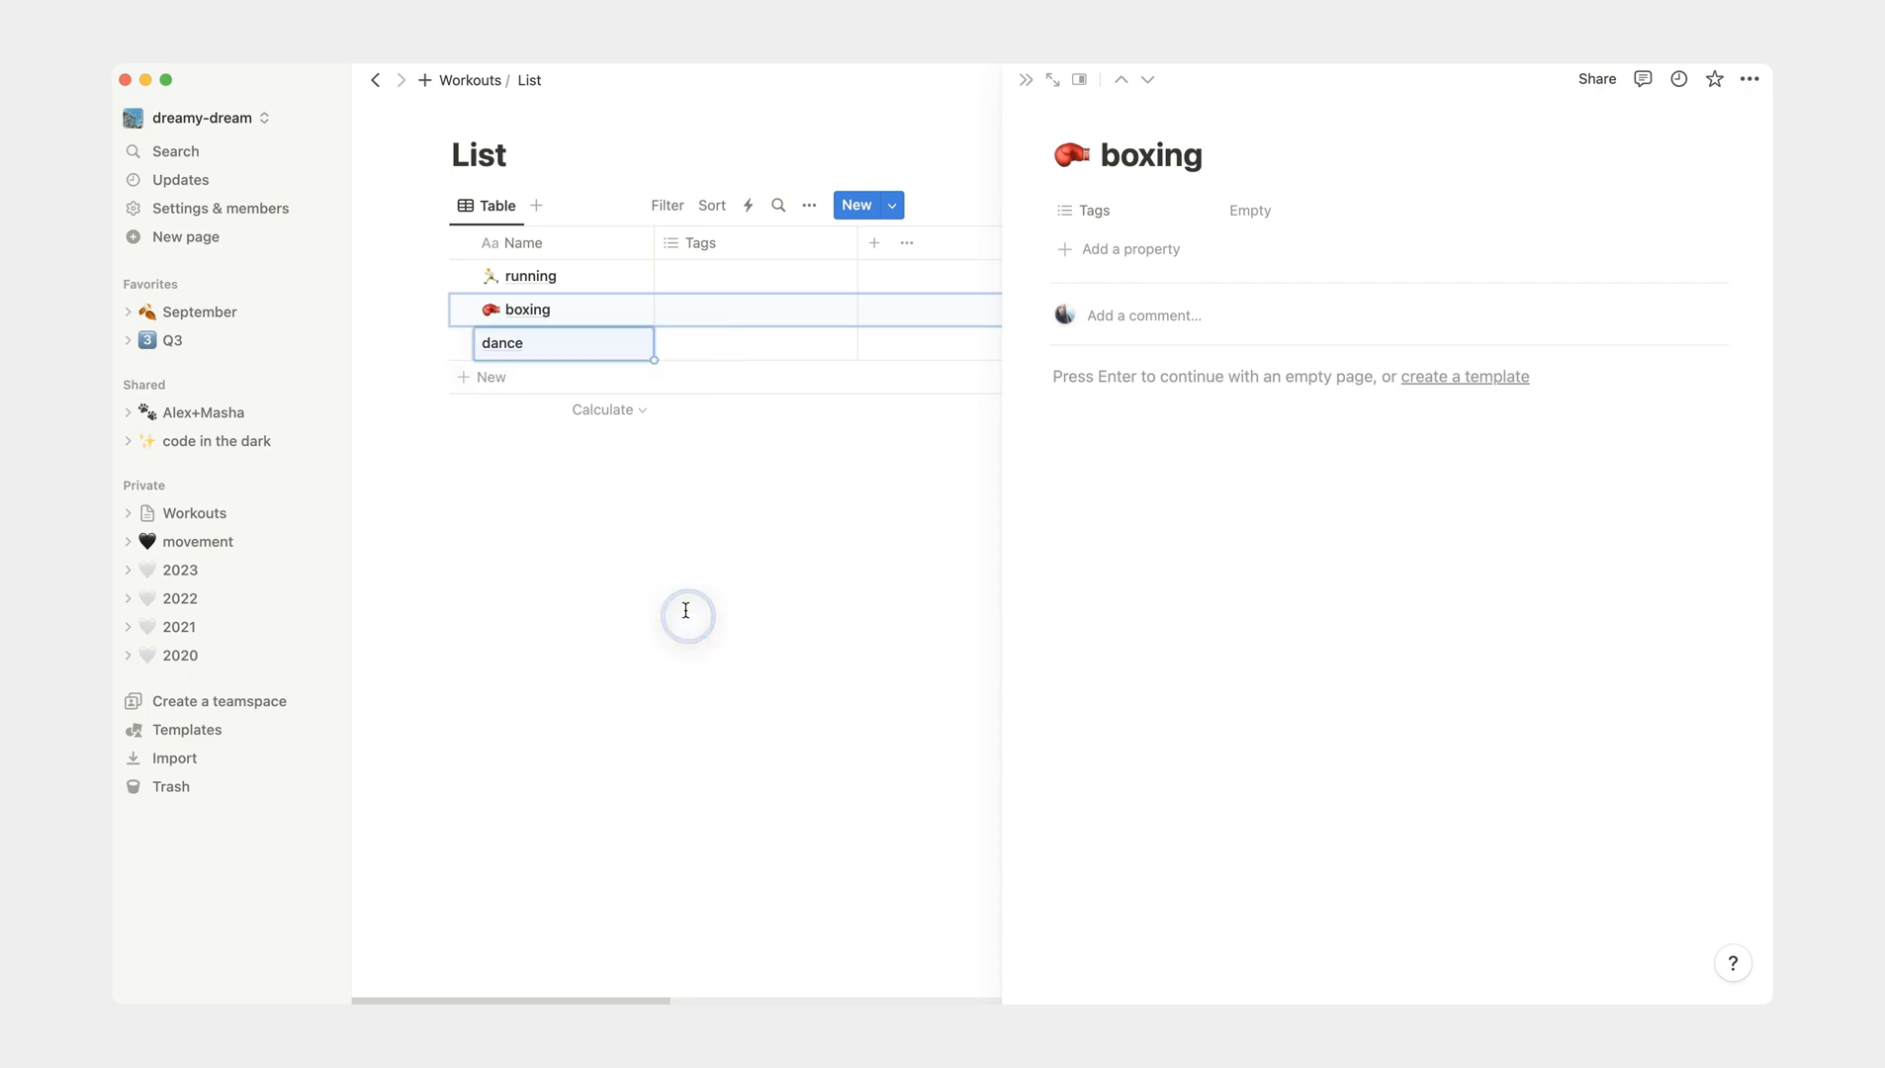
{"action": "left_click", "coordinate": [629, 348]}
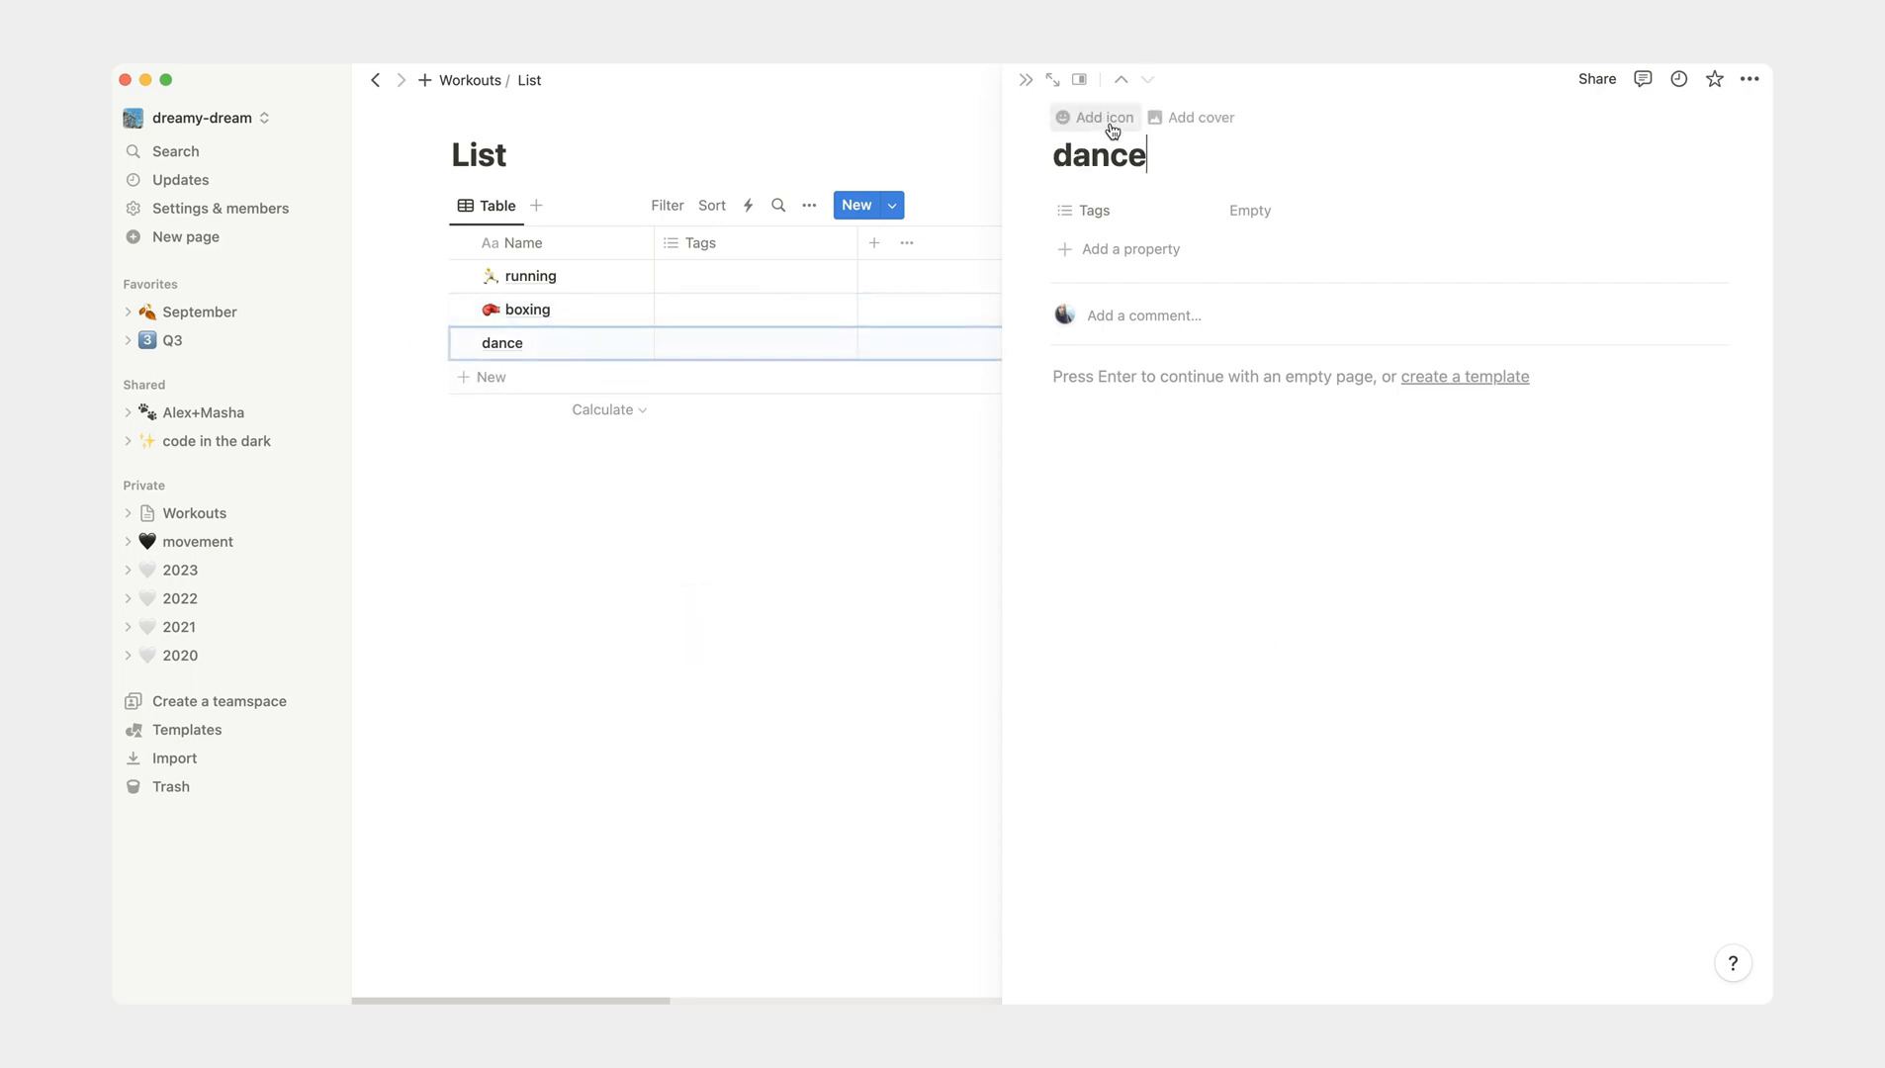
{"action": "left_click", "coordinate": [1118, 132]}
{"action": "left_click", "coordinate": [1067, 154]}
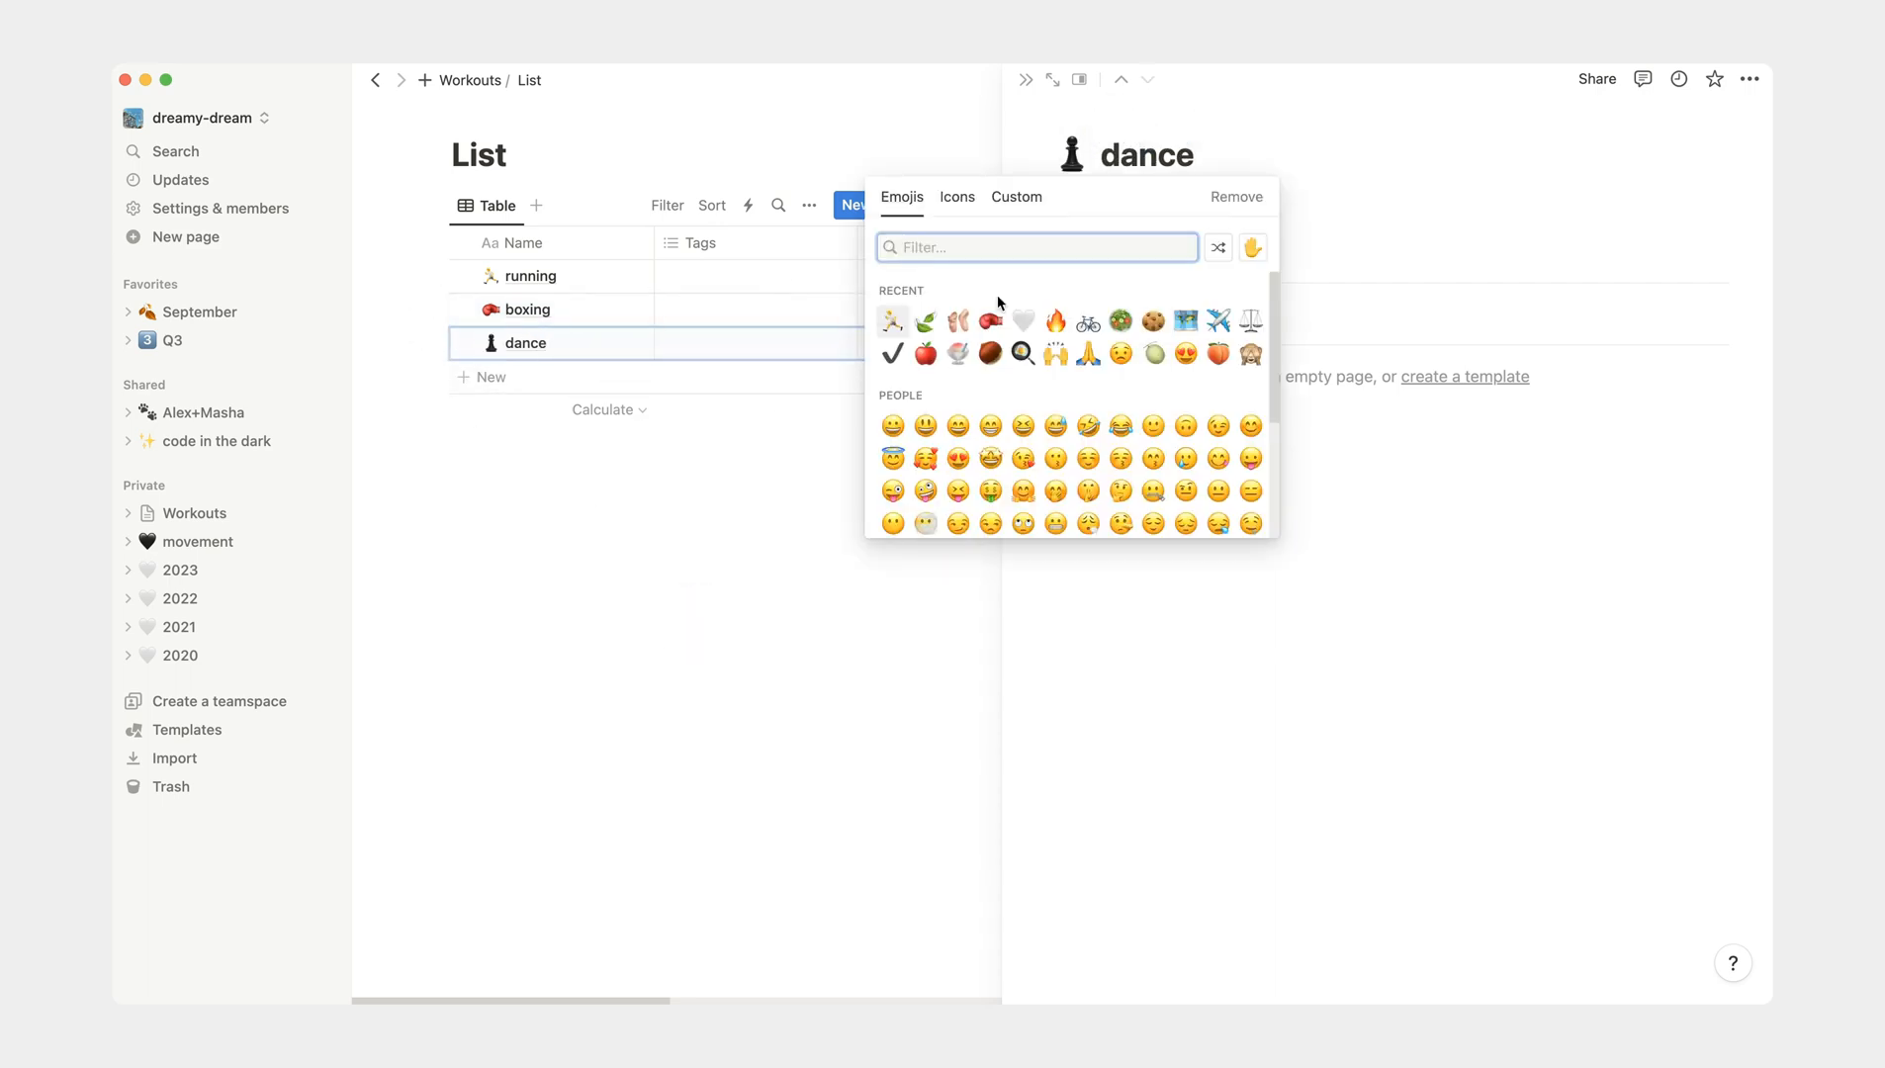
{"action": "left_click", "coordinate": [953, 324]}
{"action": "left_click", "coordinate": [953, 323]}
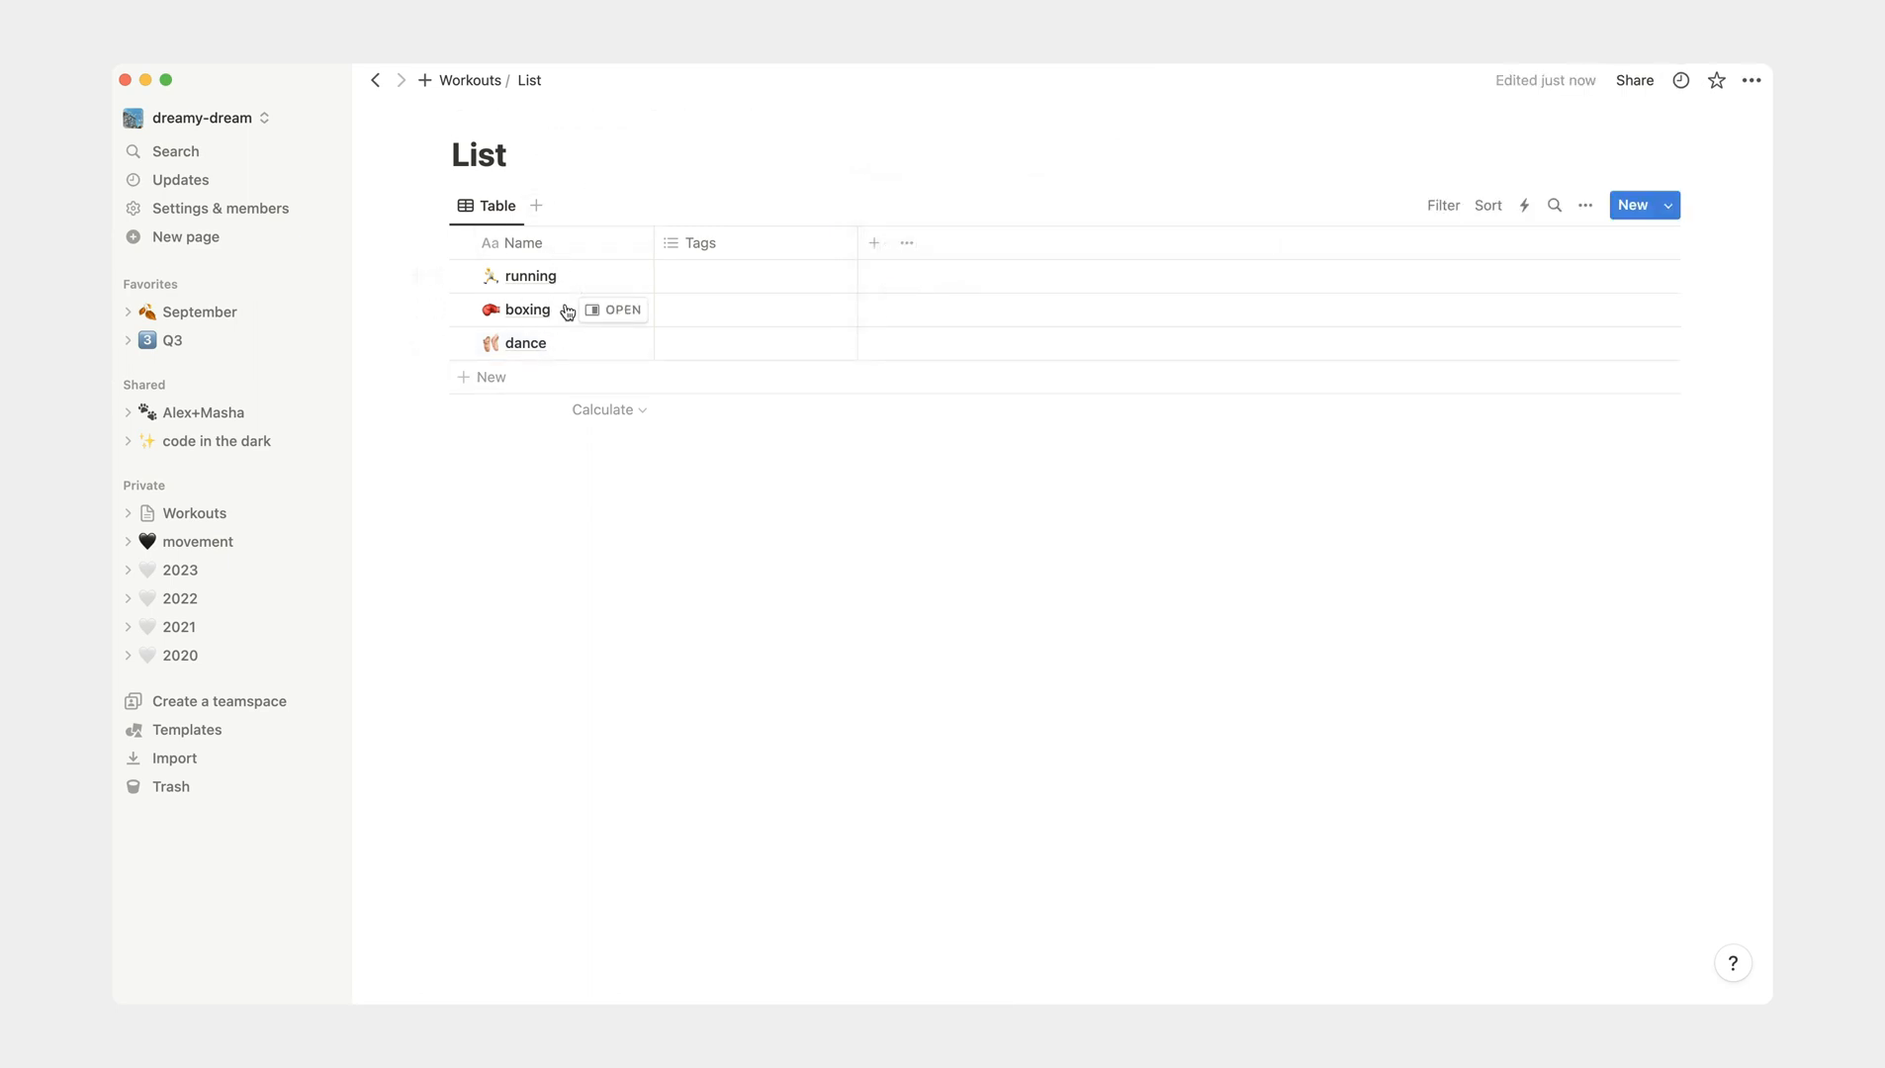
- Delete the Tags property from the List table
{"action": "left_click", "coordinate": [725, 248]}
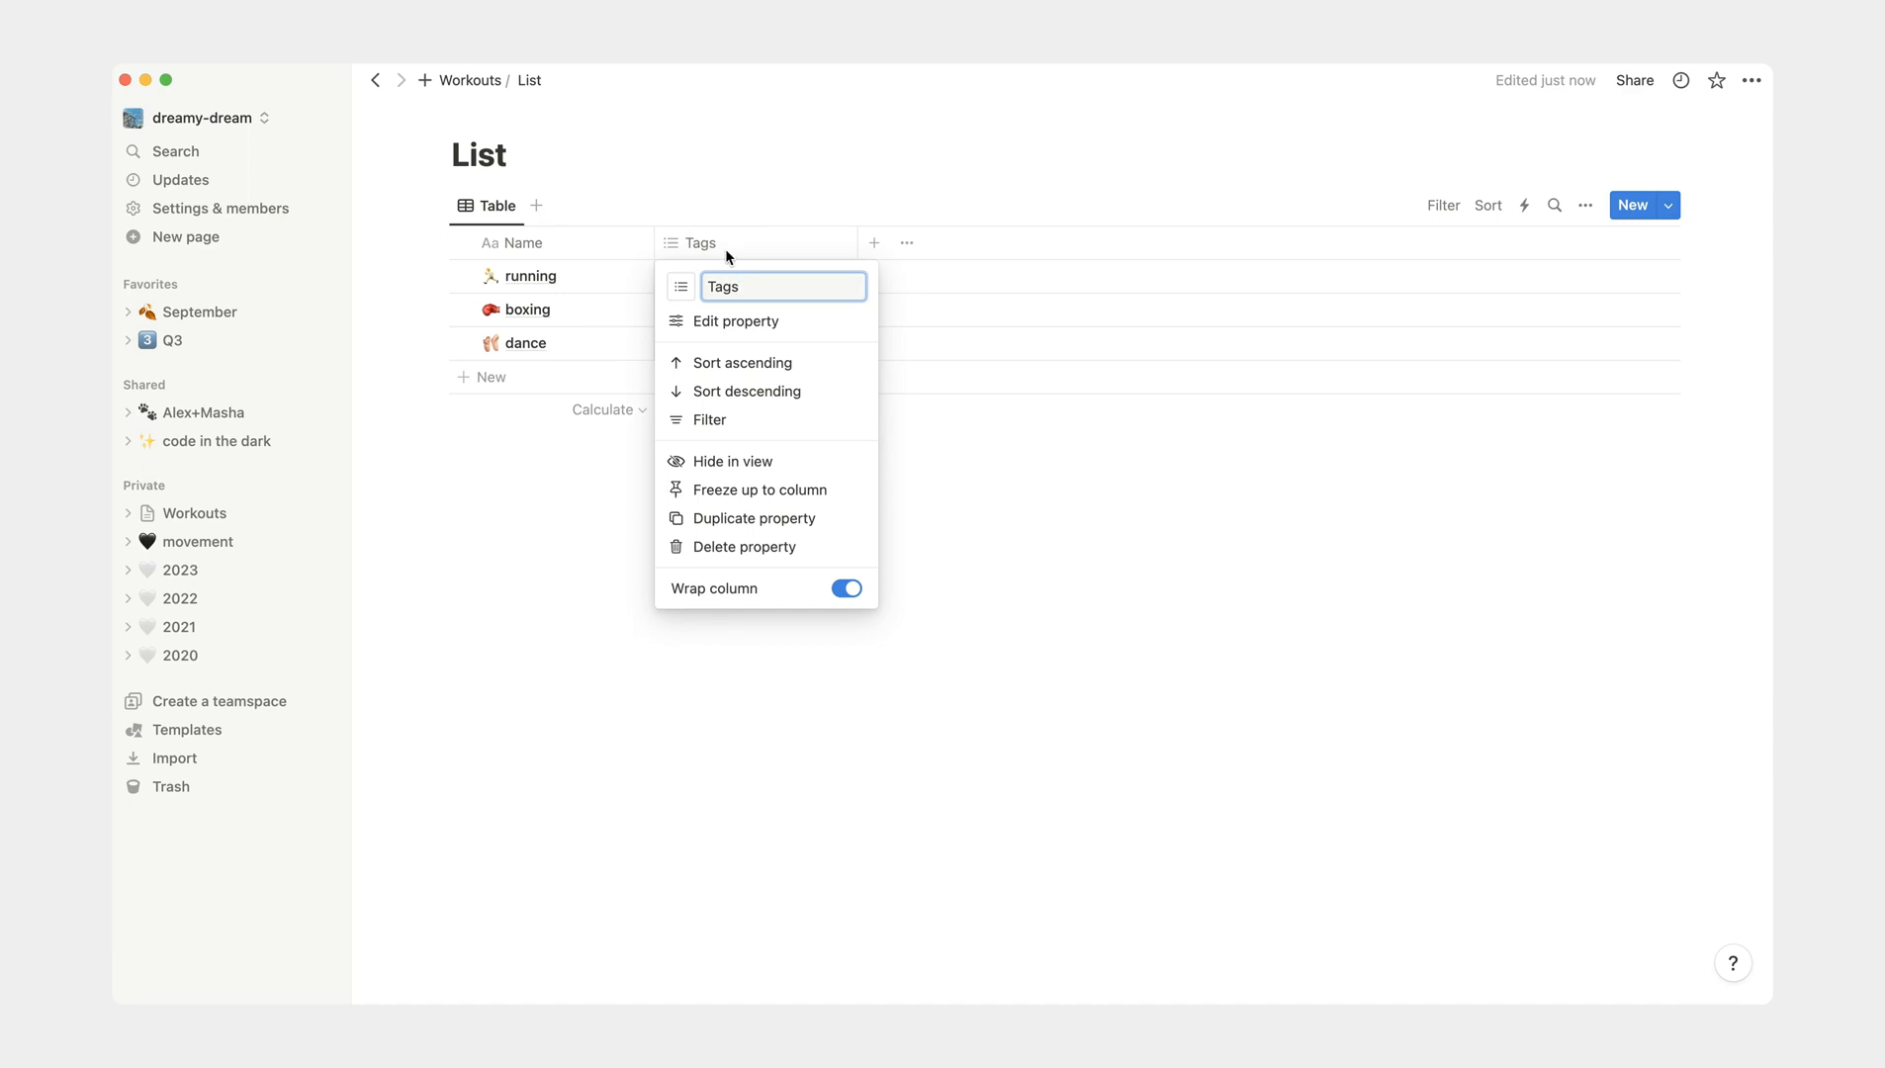
{"action": "left_click", "coordinate": [770, 549]}
{"action": "left_click", "coordinate": [1004, 540]}
- Add a sub-page titled 2023 under the Workouts page
{"action": "left_click", "coordinate": [219, 522]}
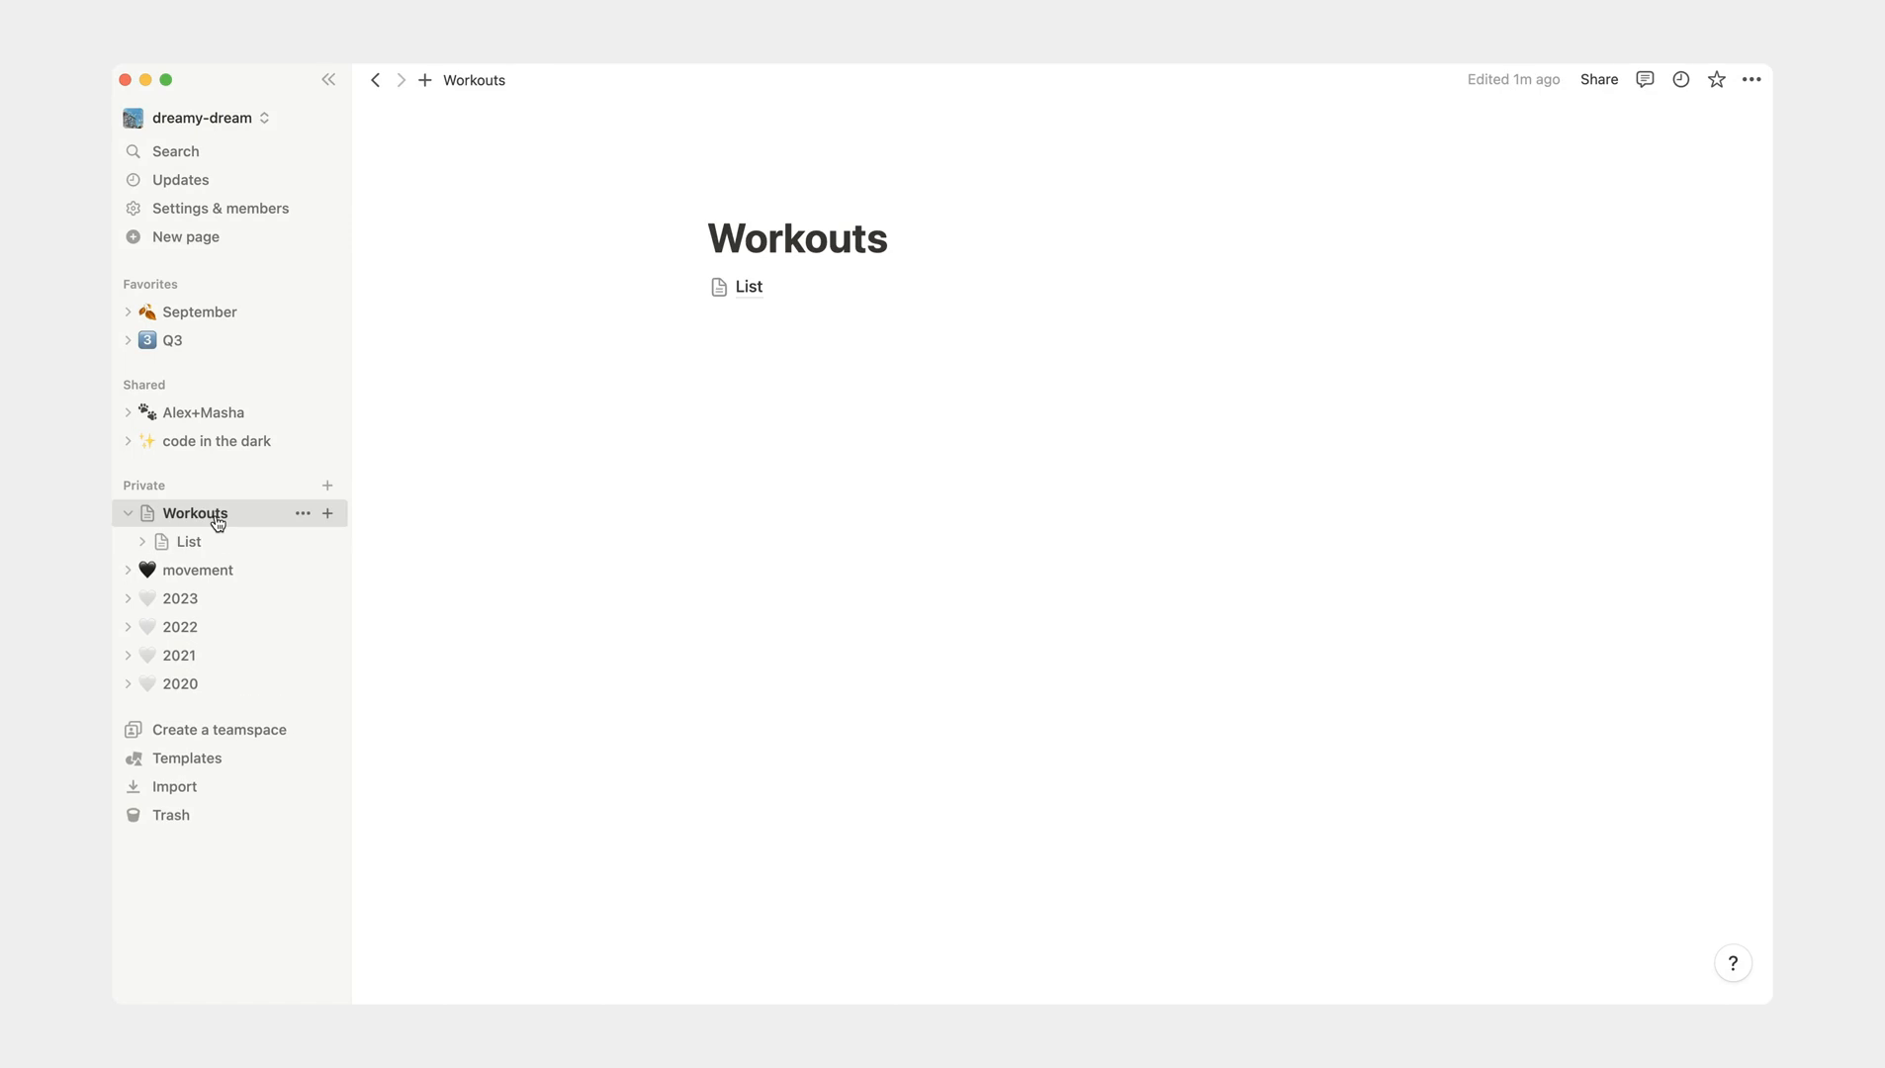
{"action": "left_click", "coordinate": [328, 513]}
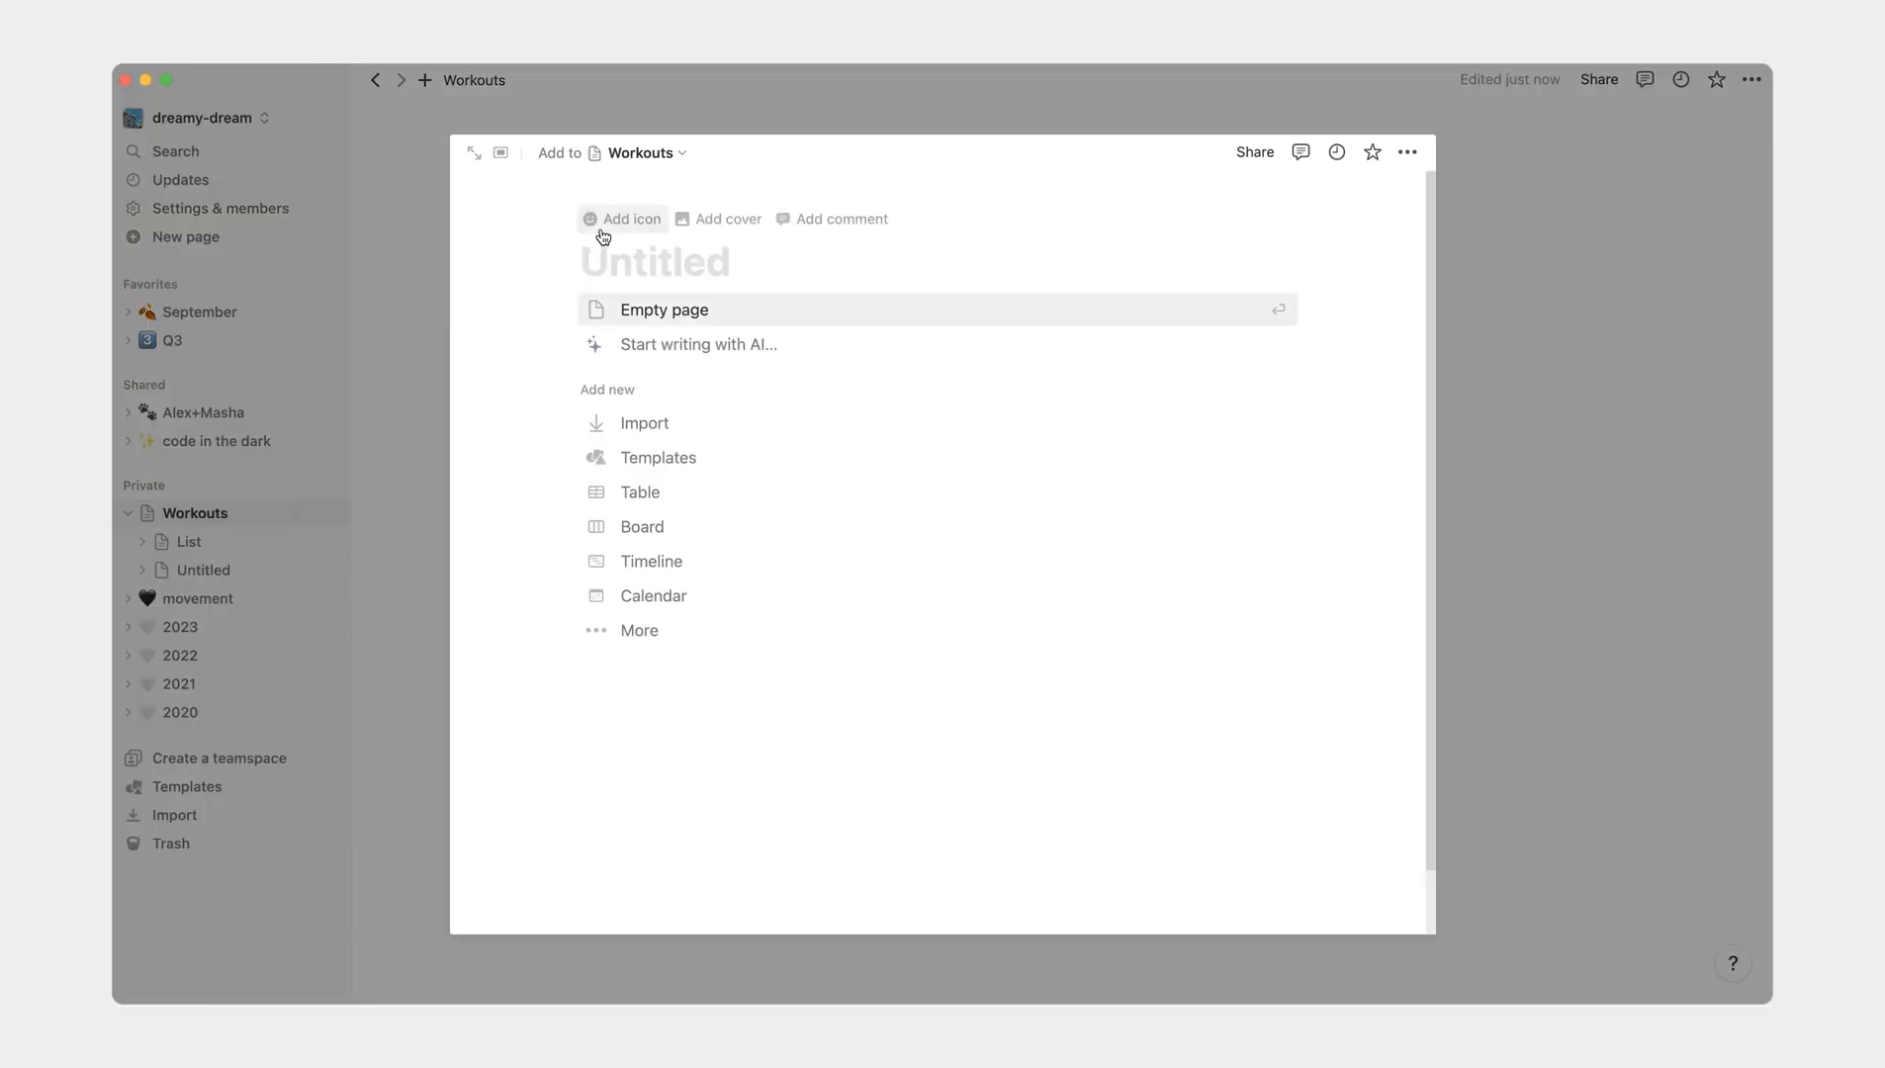
{"action": "type", "text": "2023"}
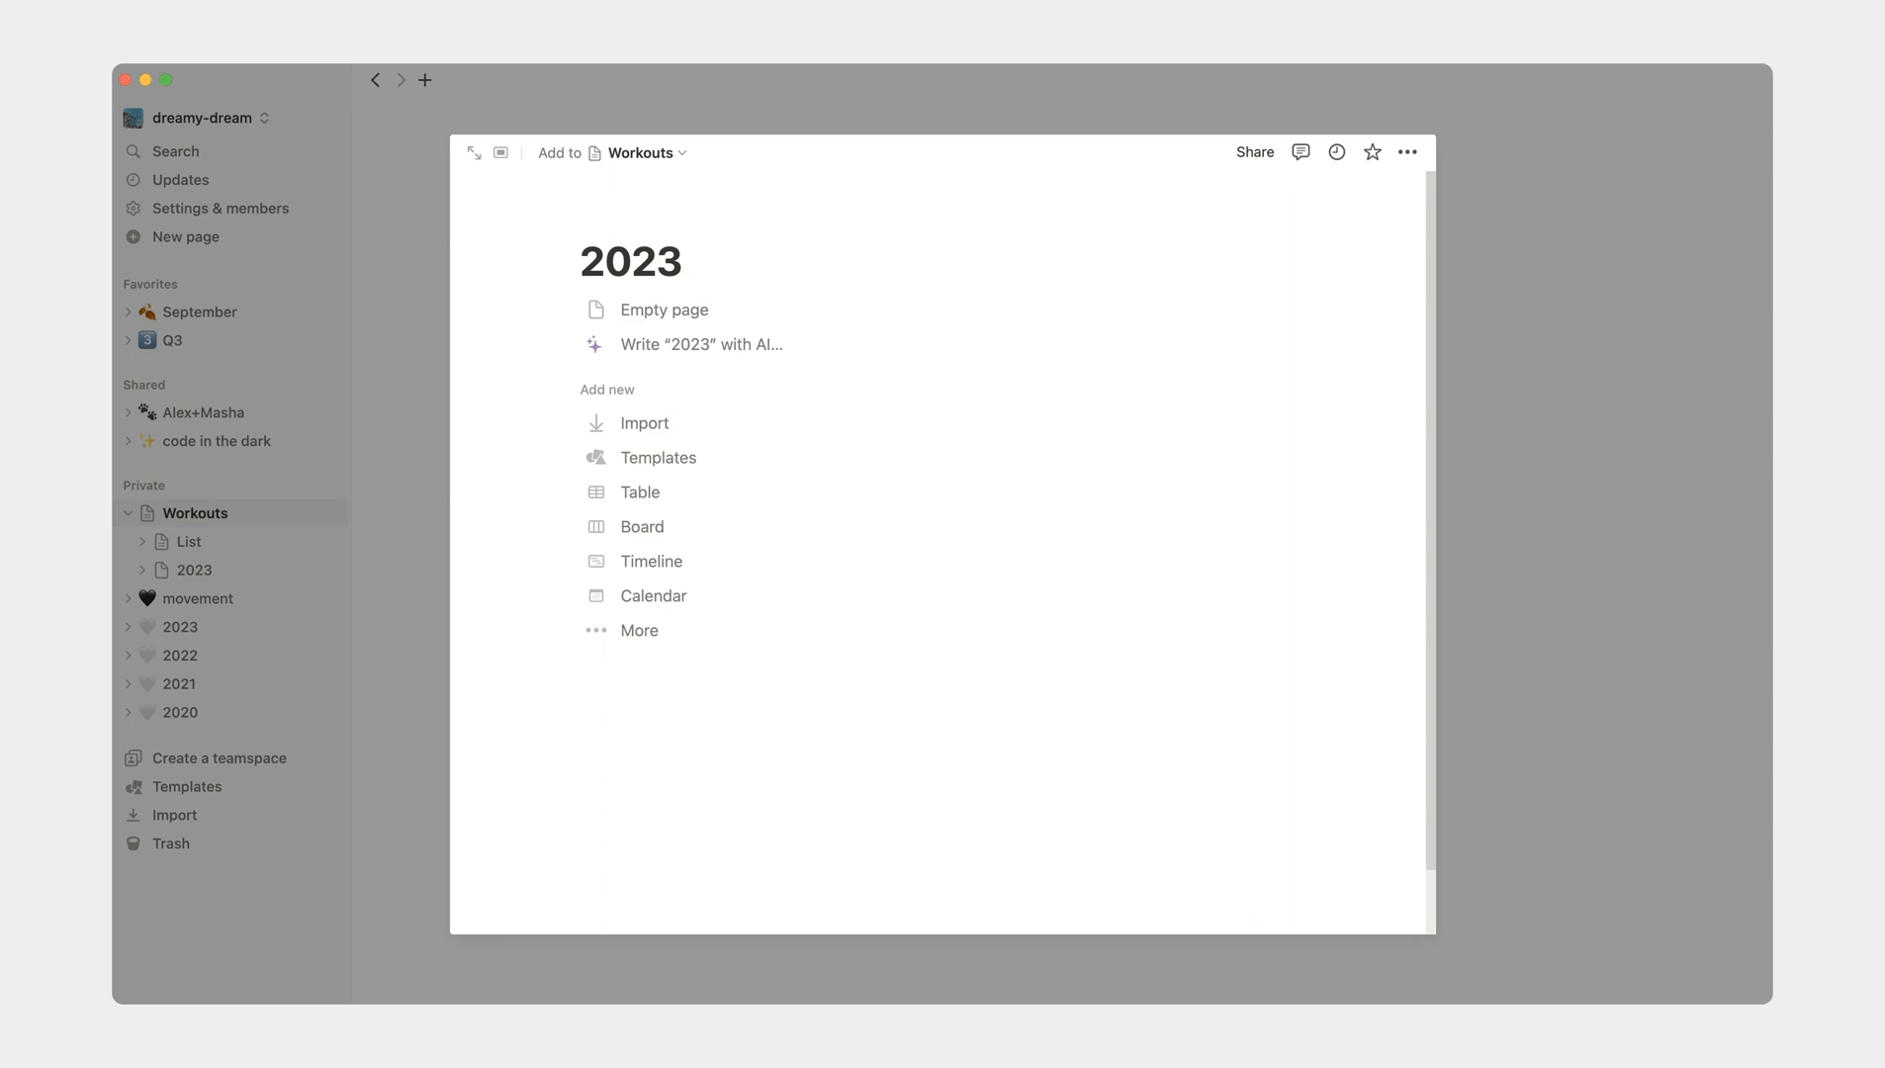
- Embed a sub-page titled Q4 in the 2023 page
{"action": "key", "text": "Return"}
{"action": "type", "text": "/"}
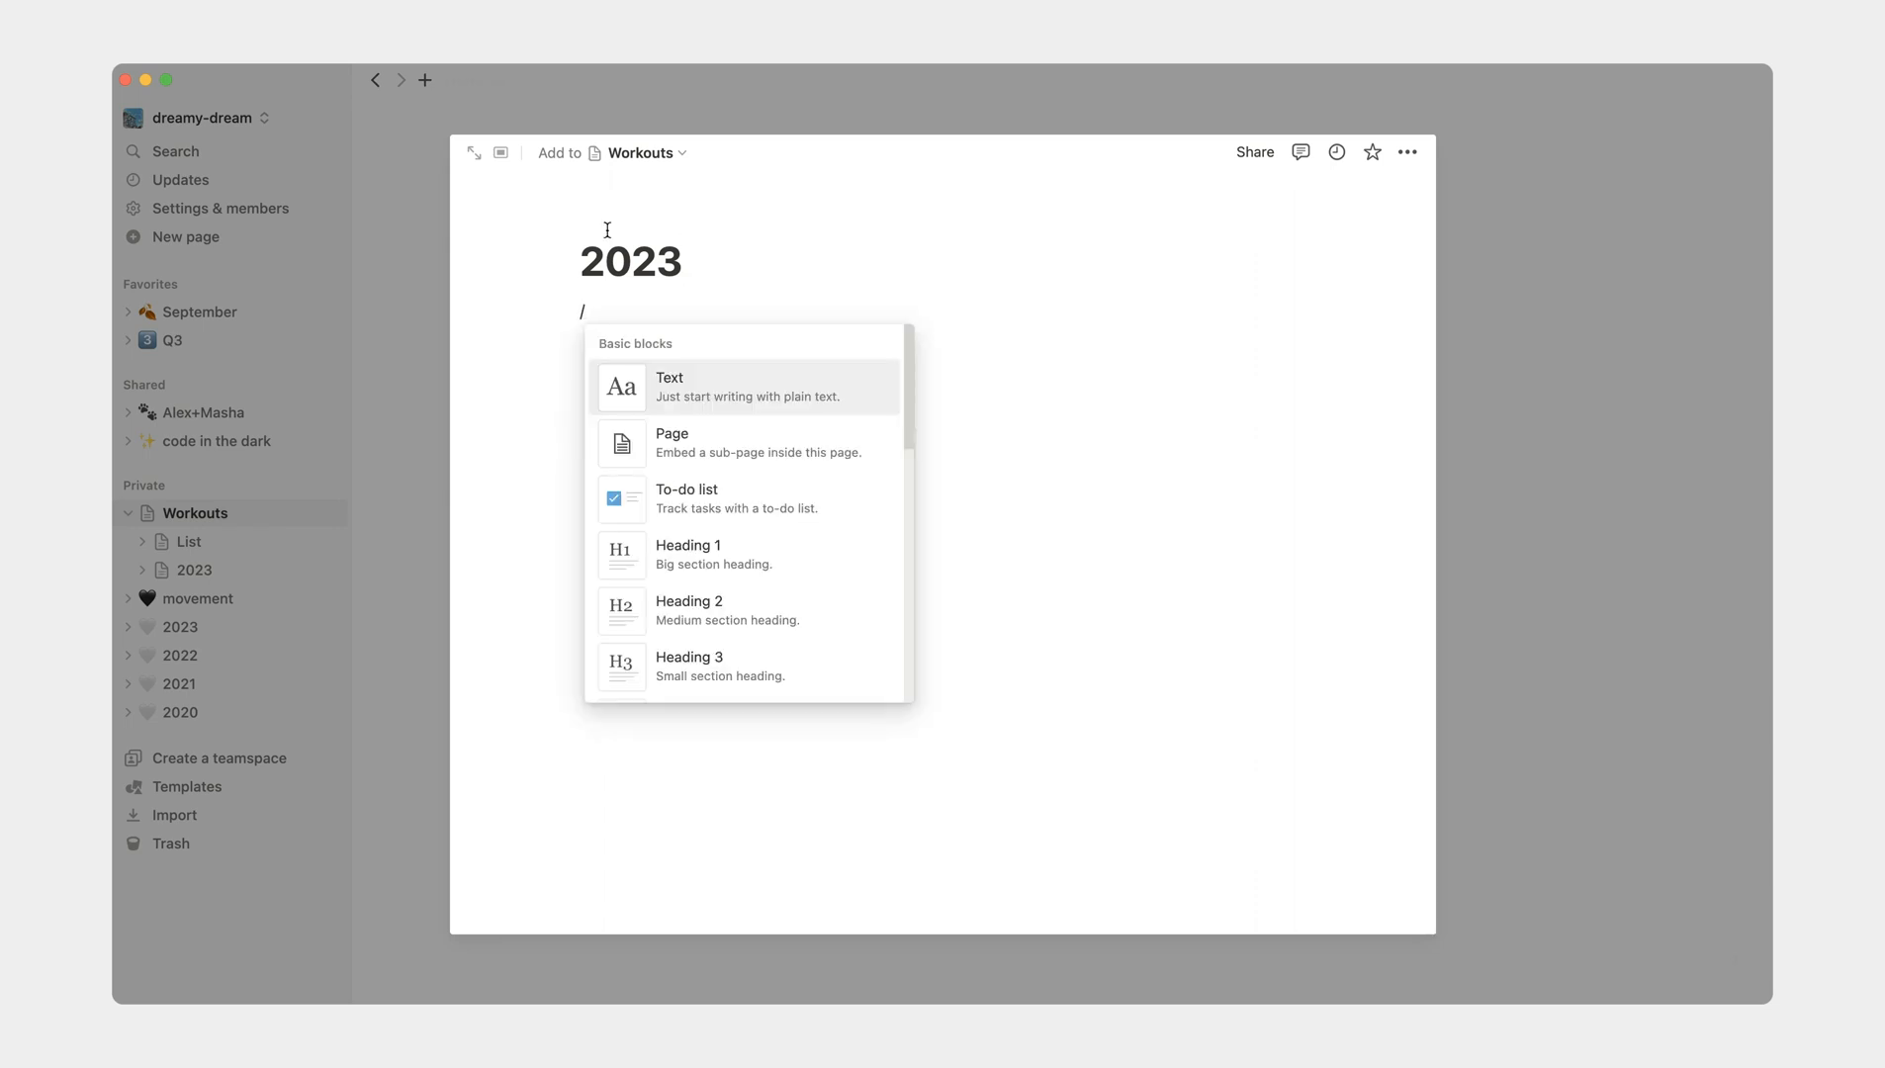
{"action": "type", "text": "page"}
{"action": "left_click", "coordinate": [728, 383]}
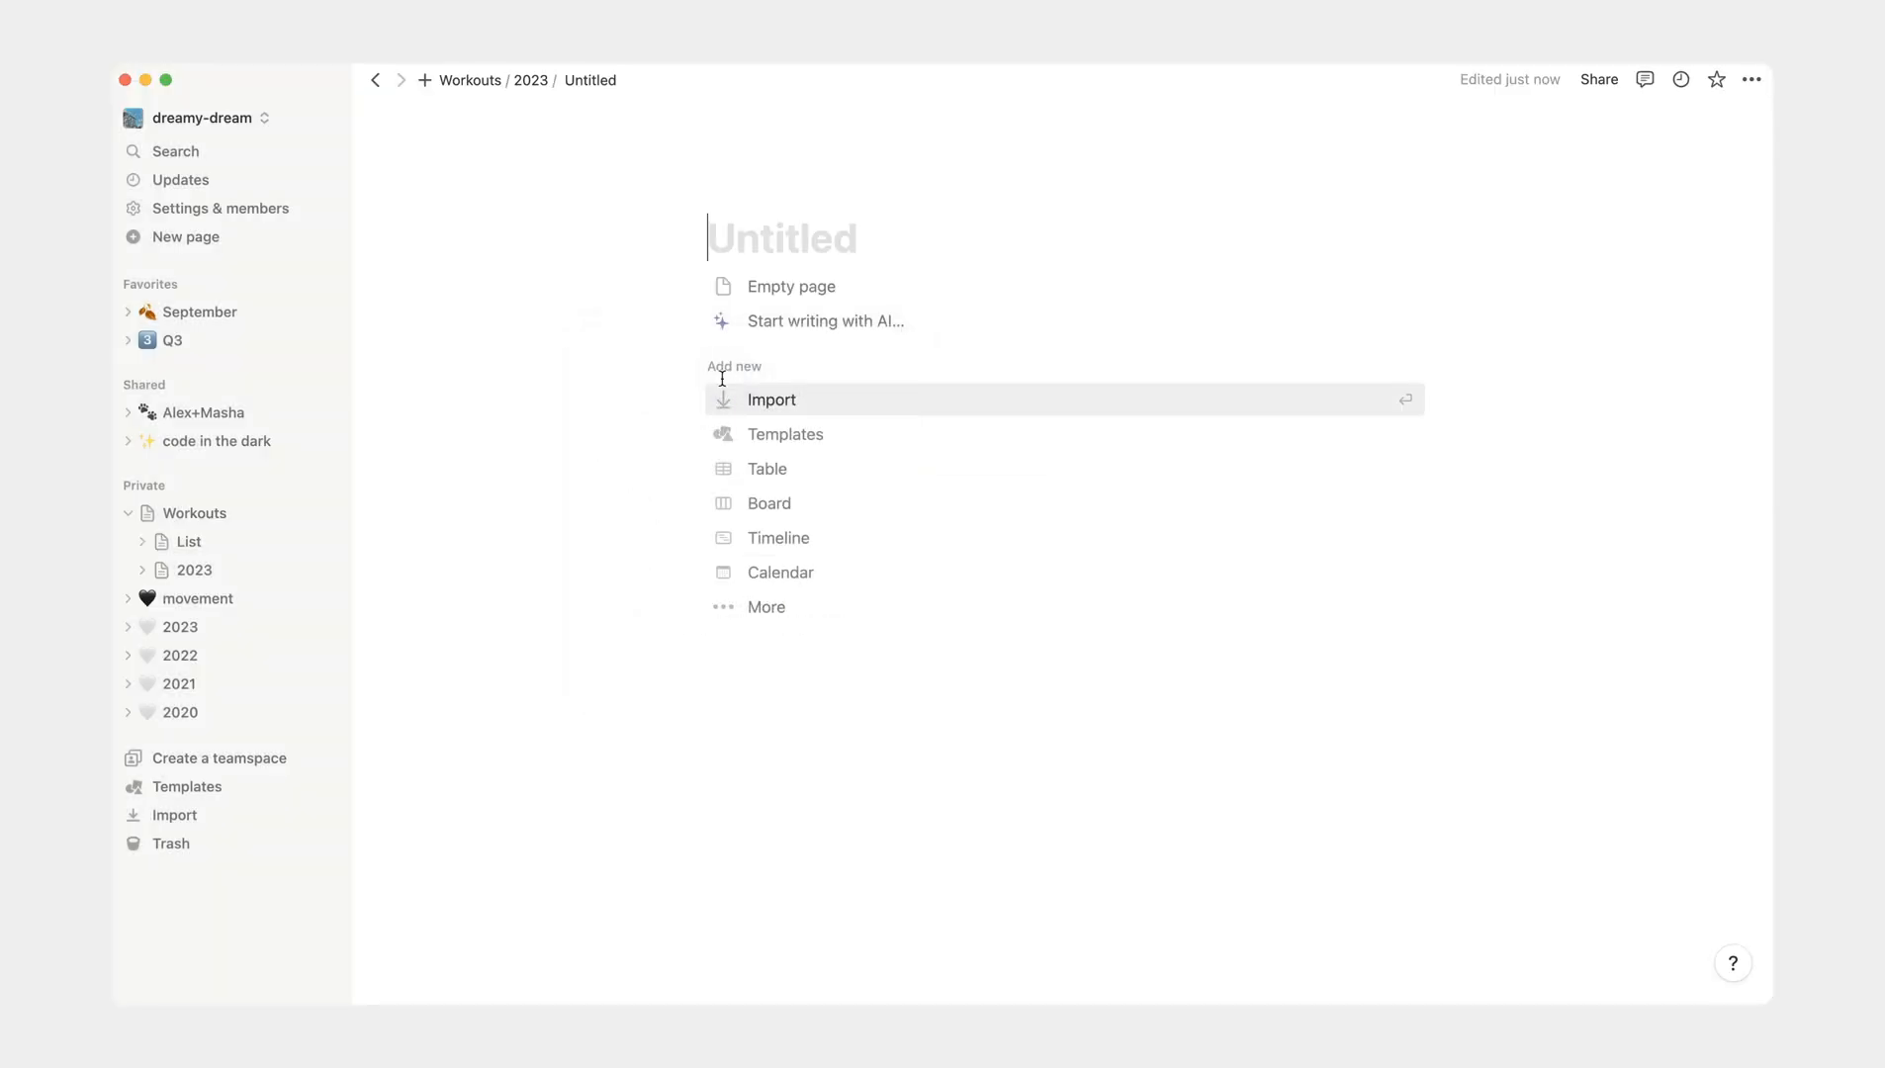
{"action": "type", "text": "Q4"}
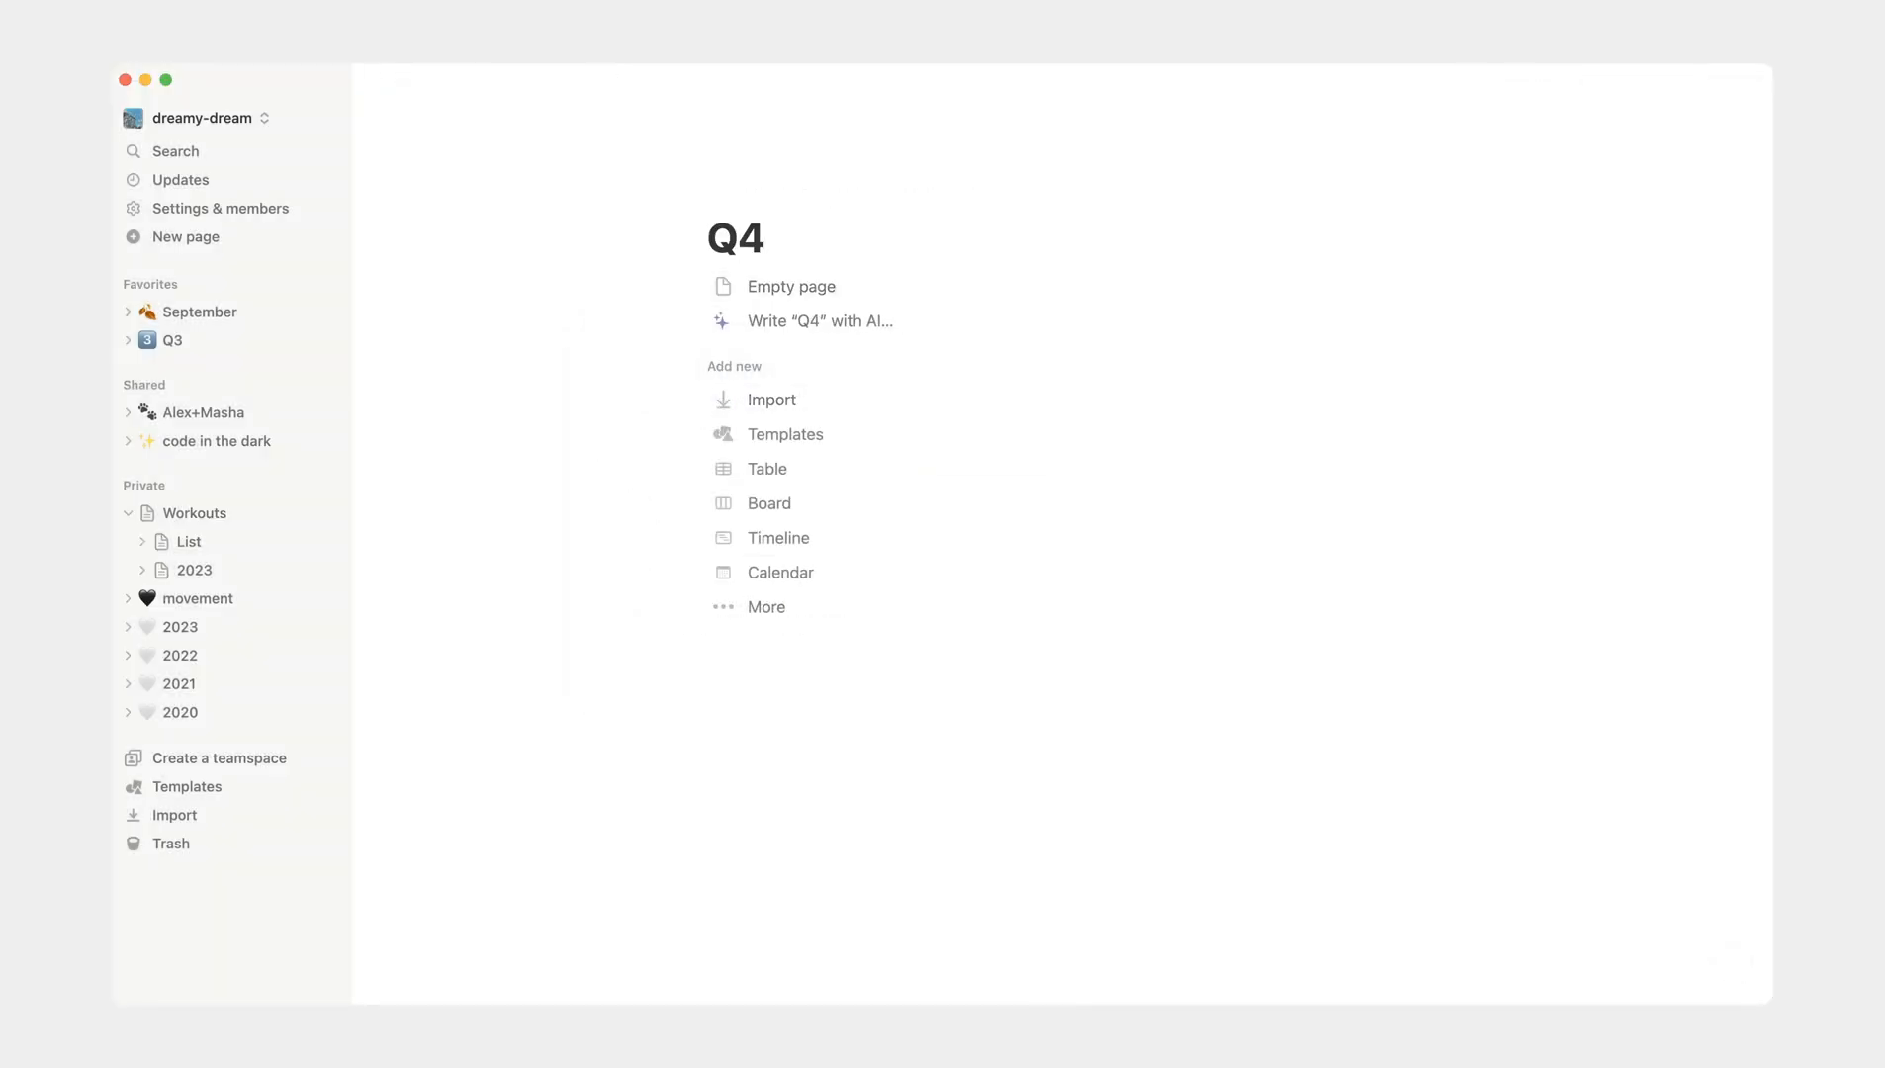
- Make the Q4 page a table backed by a new database and narrow its Name column
{"action": "left_click", "coordinate": [768, 473]}
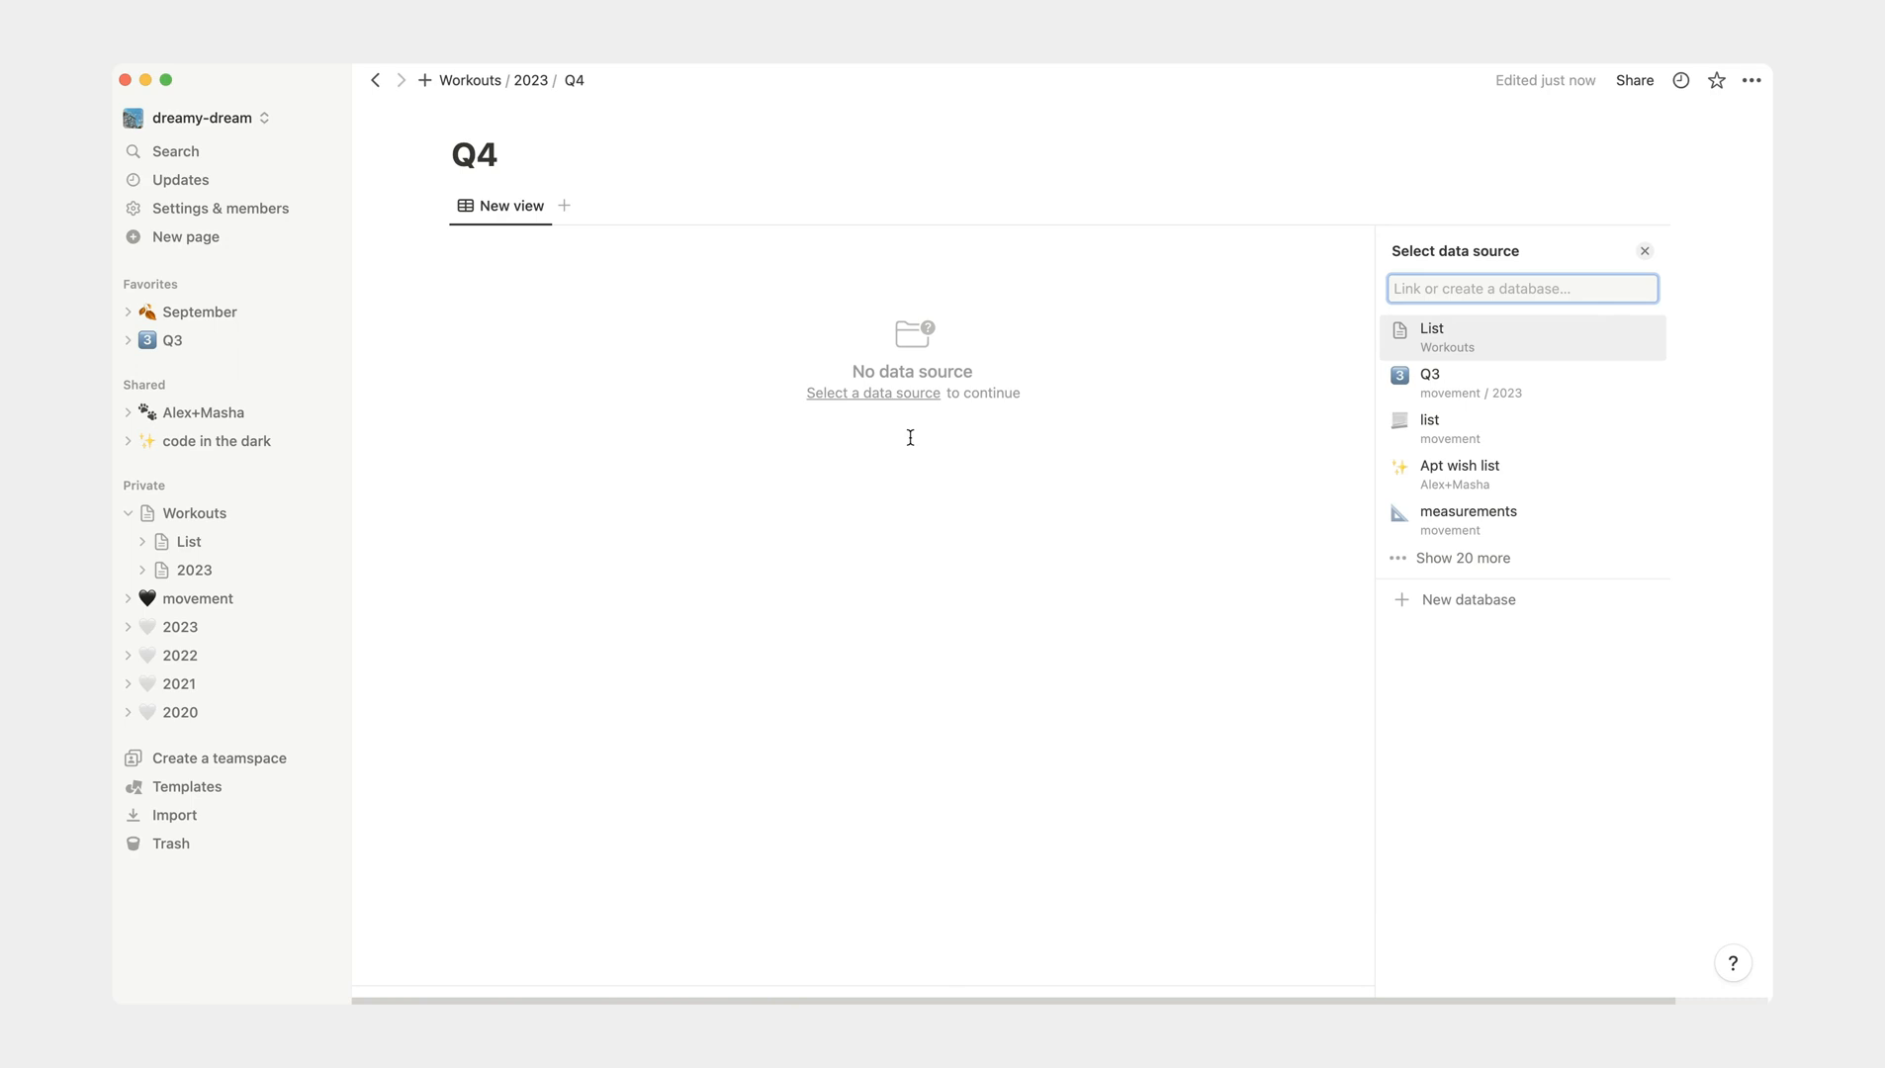
{"action": "left_click", "coordinate": [1427, 611]}
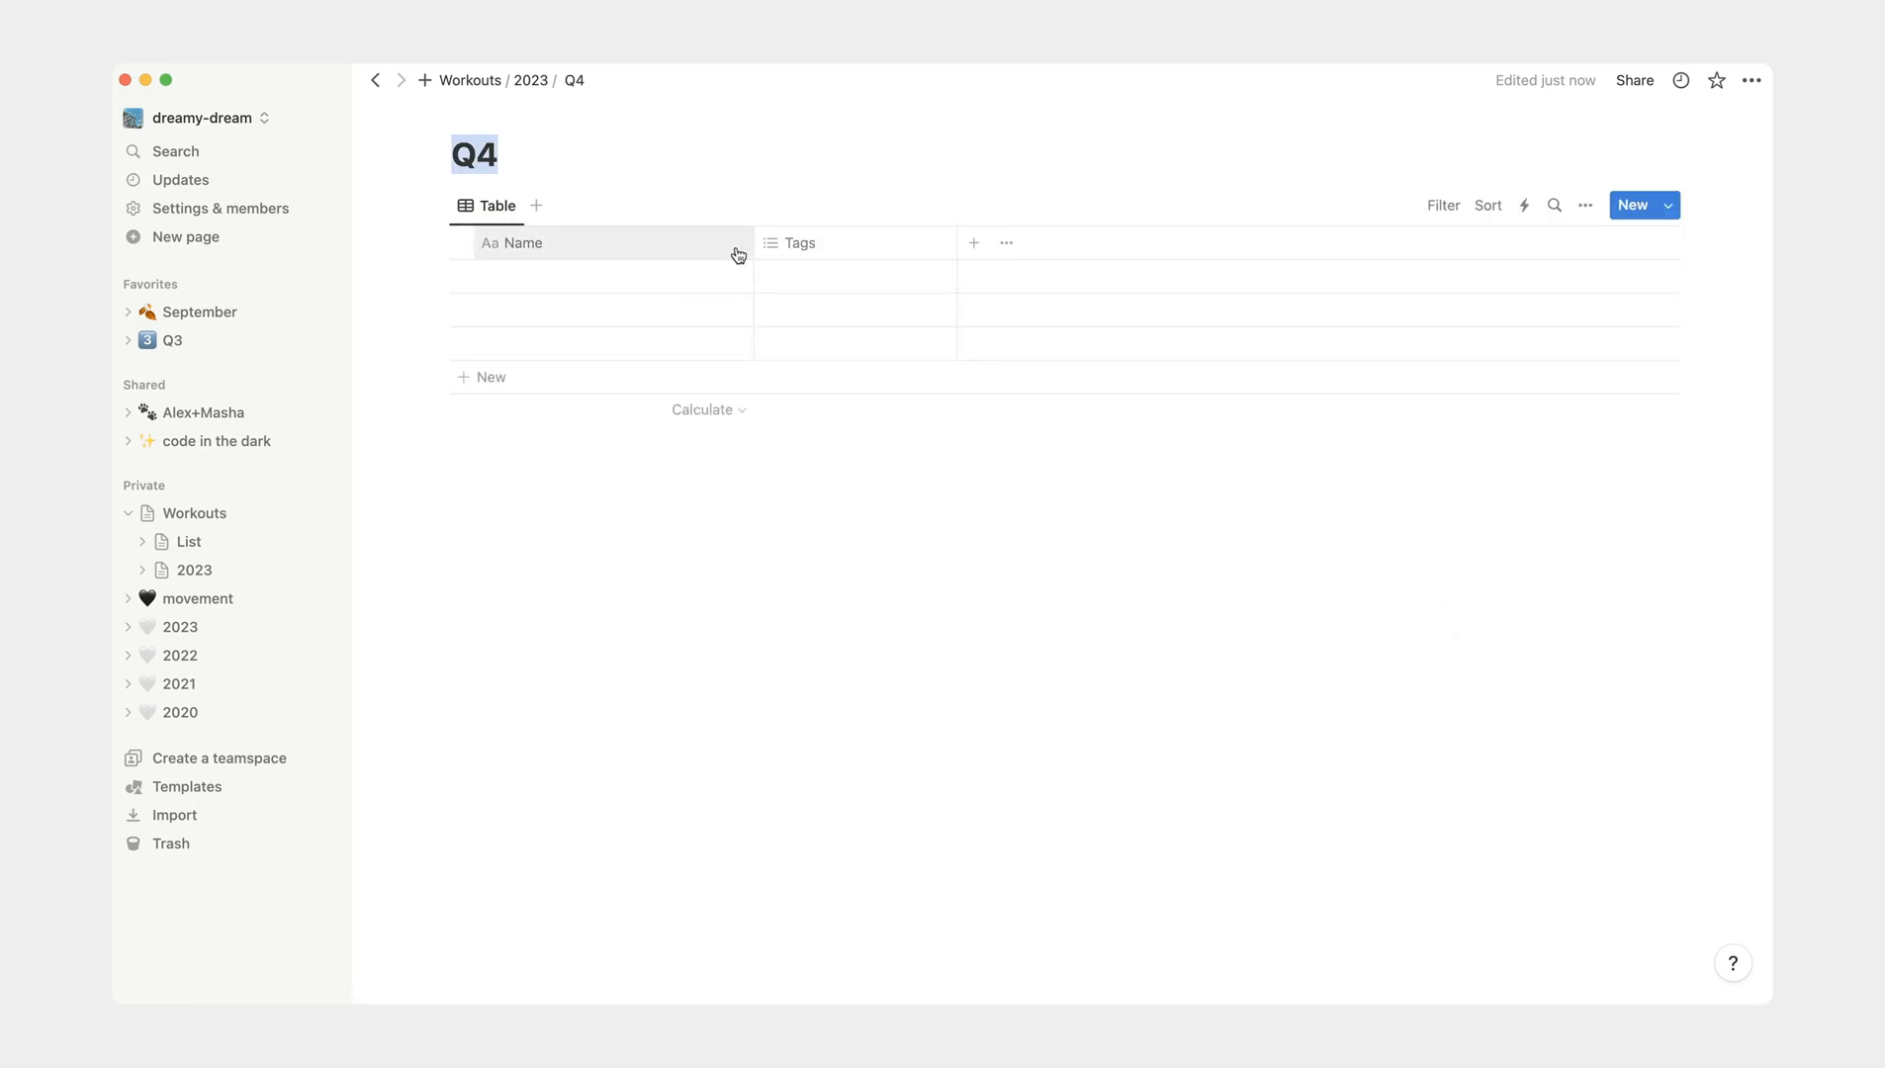
{"action": "left_click_drag", "start_coordinate": [754, 242], "coordinate": [575, 242]}
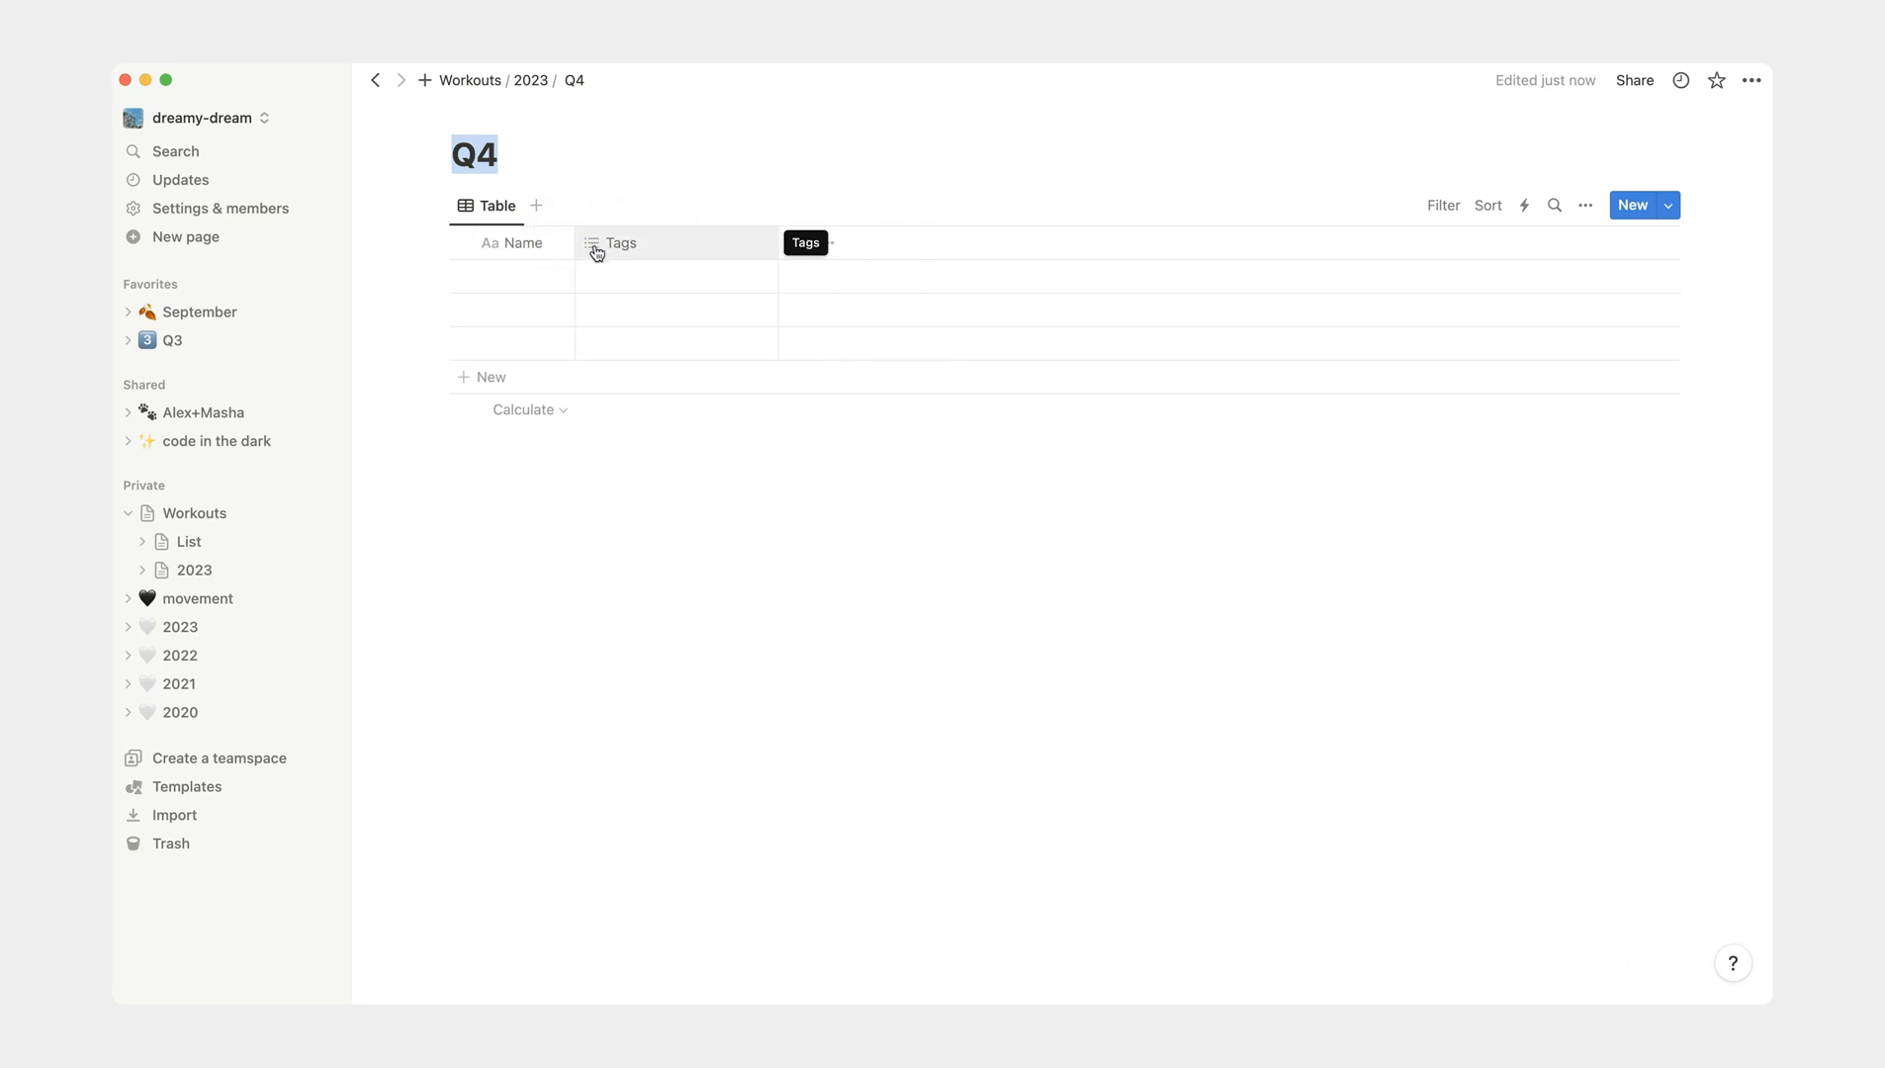
- Rename the Tags property of the Q4 table as Date and change its type to Date
{"action": "left_click", "coordinate": [595, 252]}
{"action": "type", "text": "d"}
{"action": "key", "text": "BackSpace"}
{"action": "type", "text": "Date"}
{"action": "left_click", "coordinate": [686, 323]}
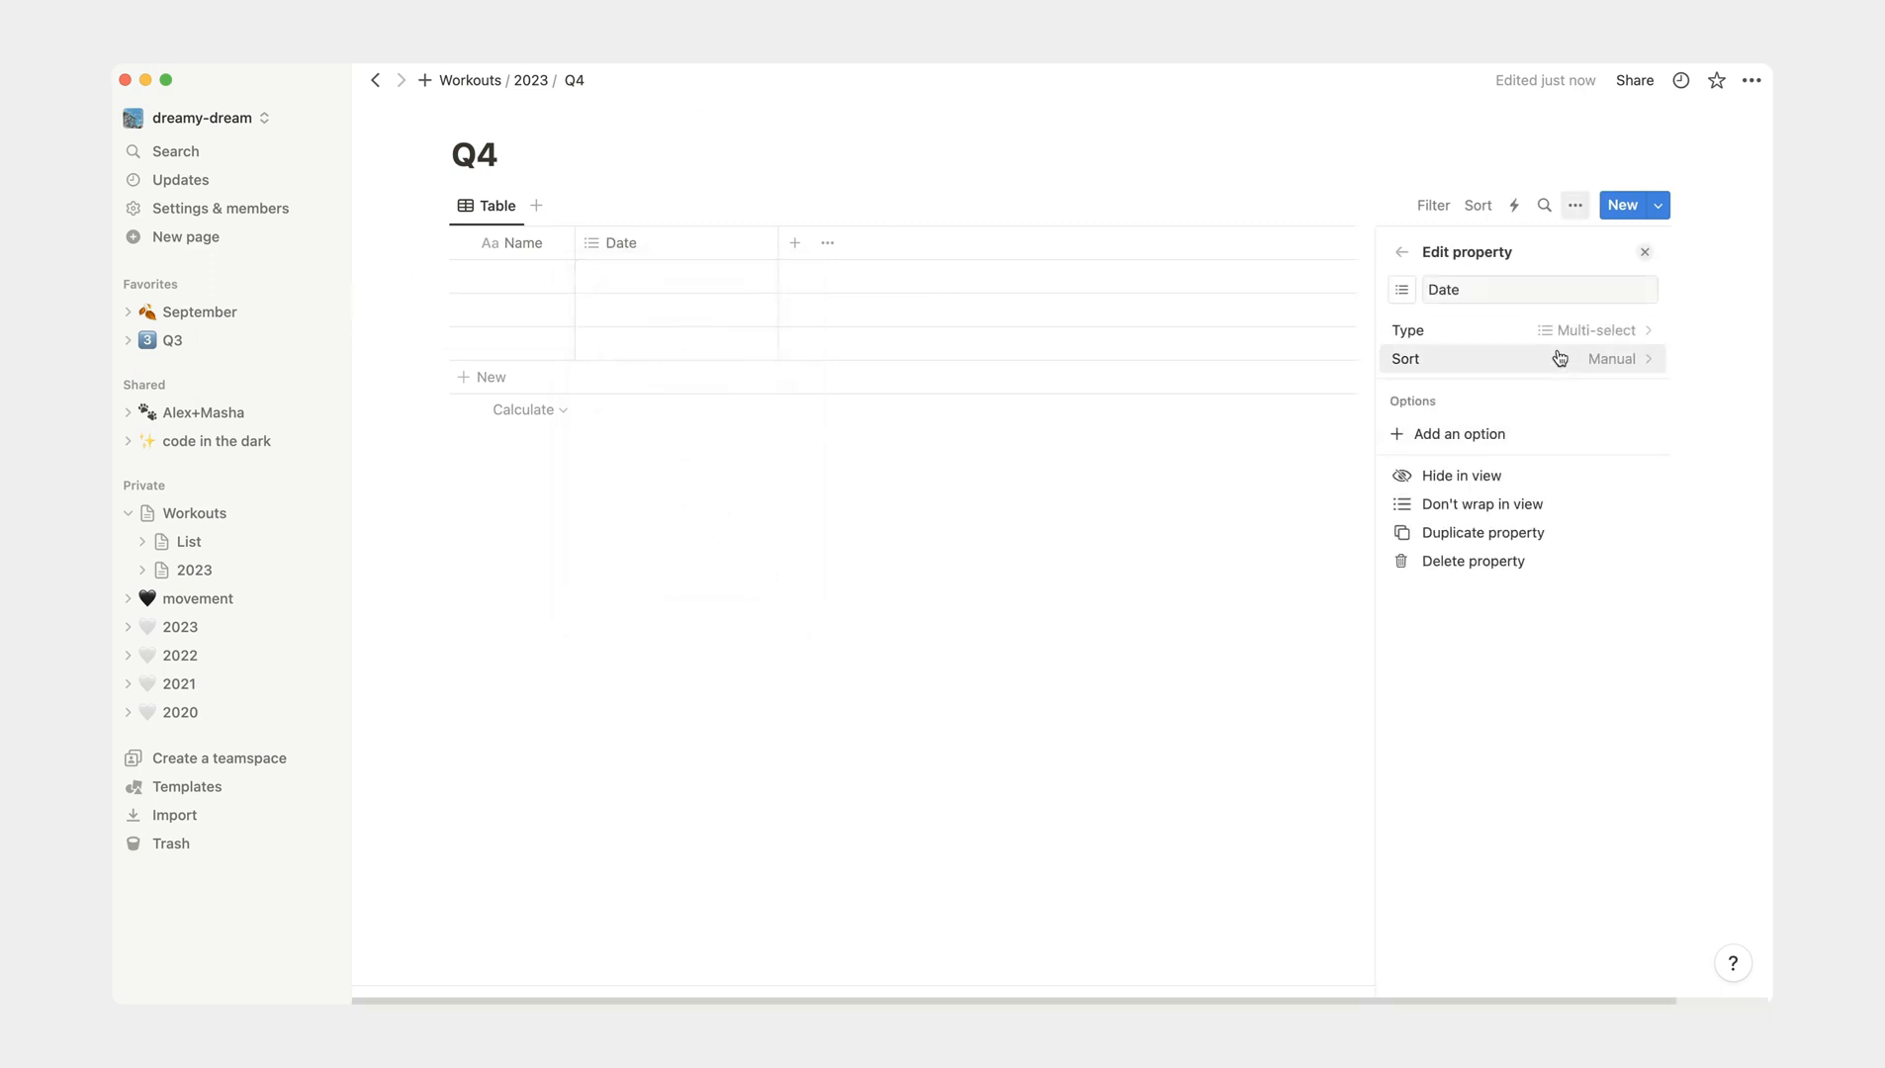
{"action": "left_click", "coordinate": [1589, 334]}
{"action": "left_click", "coordinate": [1457, 654]}
{"action": "left_click", "coordinate": [1292, 518]}
- Fill the Date cells of the three Q4 rows with October 1, October 2 and October 3, 2023
{"action": "left_click", "coordinate": [699, 287]}
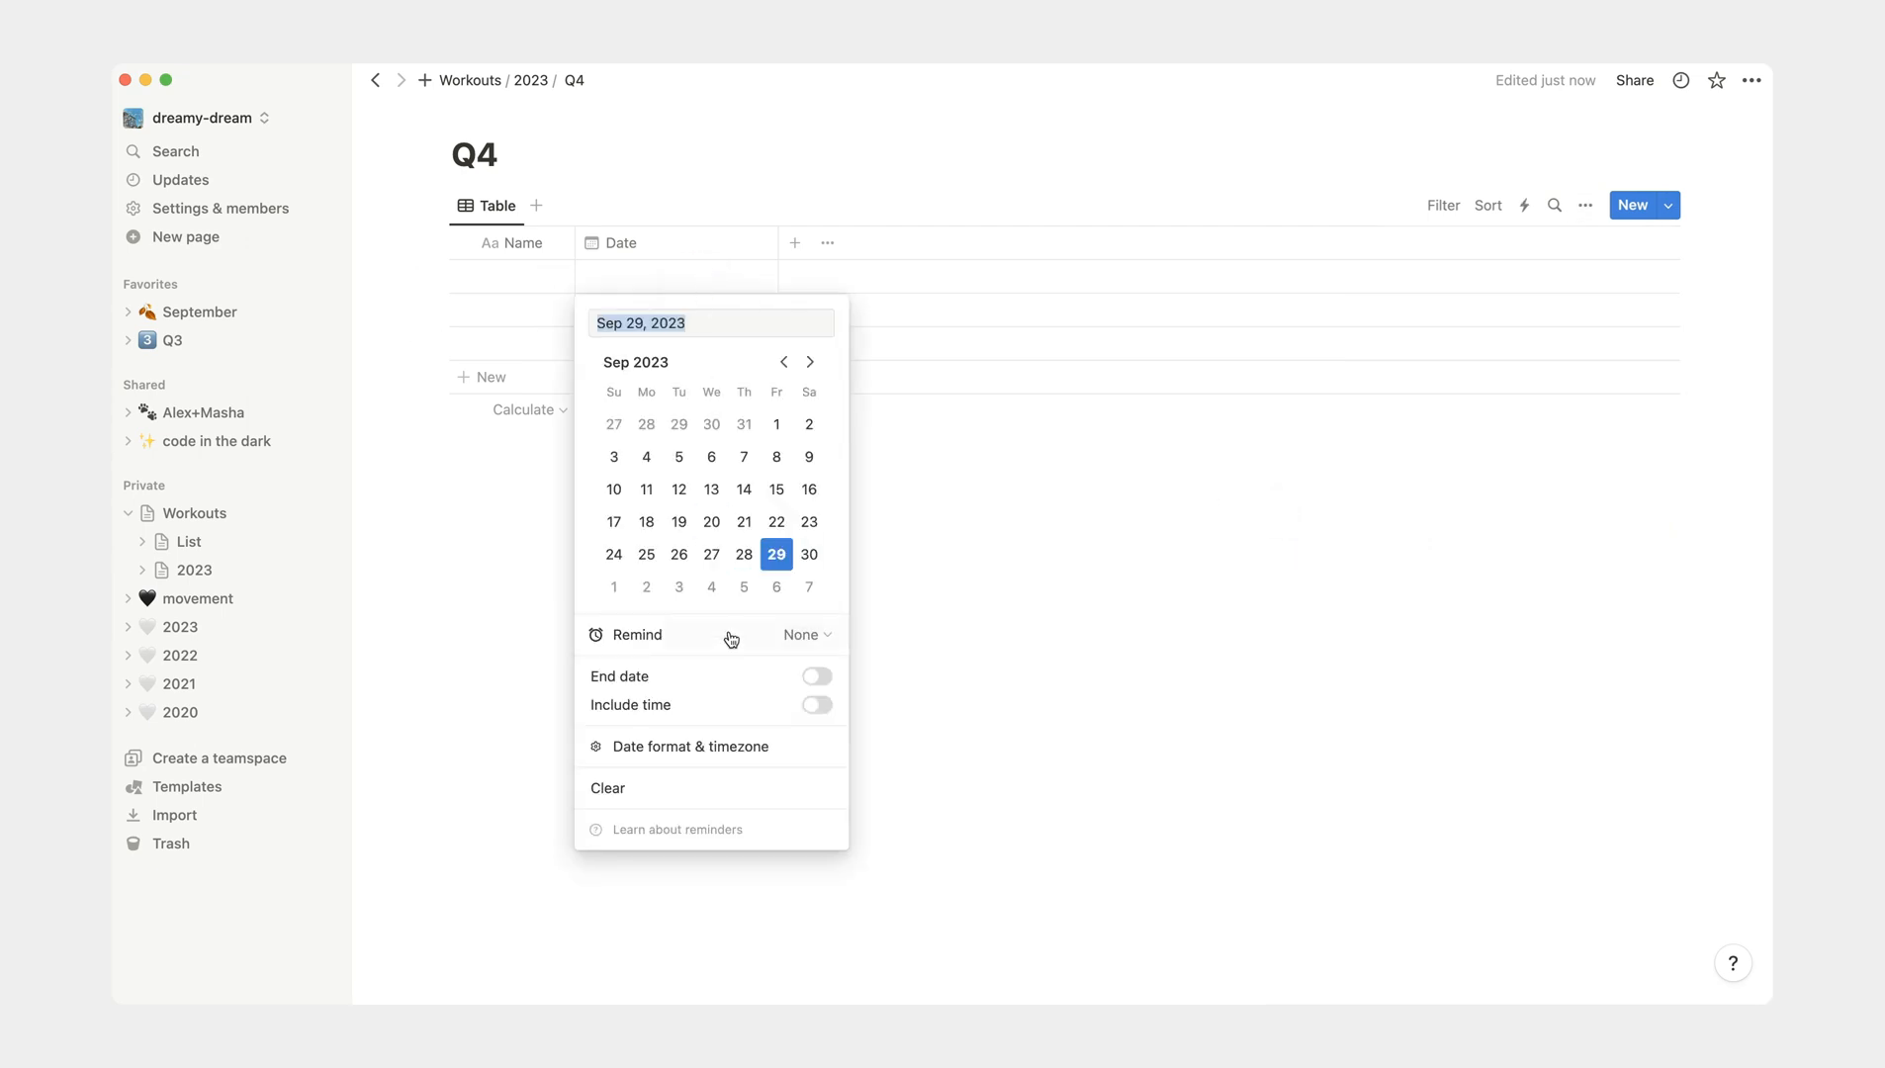
{"action": "left_click", "coordinate": [614, 586]}
{"action": "left_click", "coordinate": [732, 306]}
{"action": "left_click", "coordinate": [732, 307]}
{"action": "left_click", "coordinate": [646, 620]}
{"action": "left_click", "coordinate": [1085, 618]}
{"action": "left_click", "coordinate": [716, 341]}
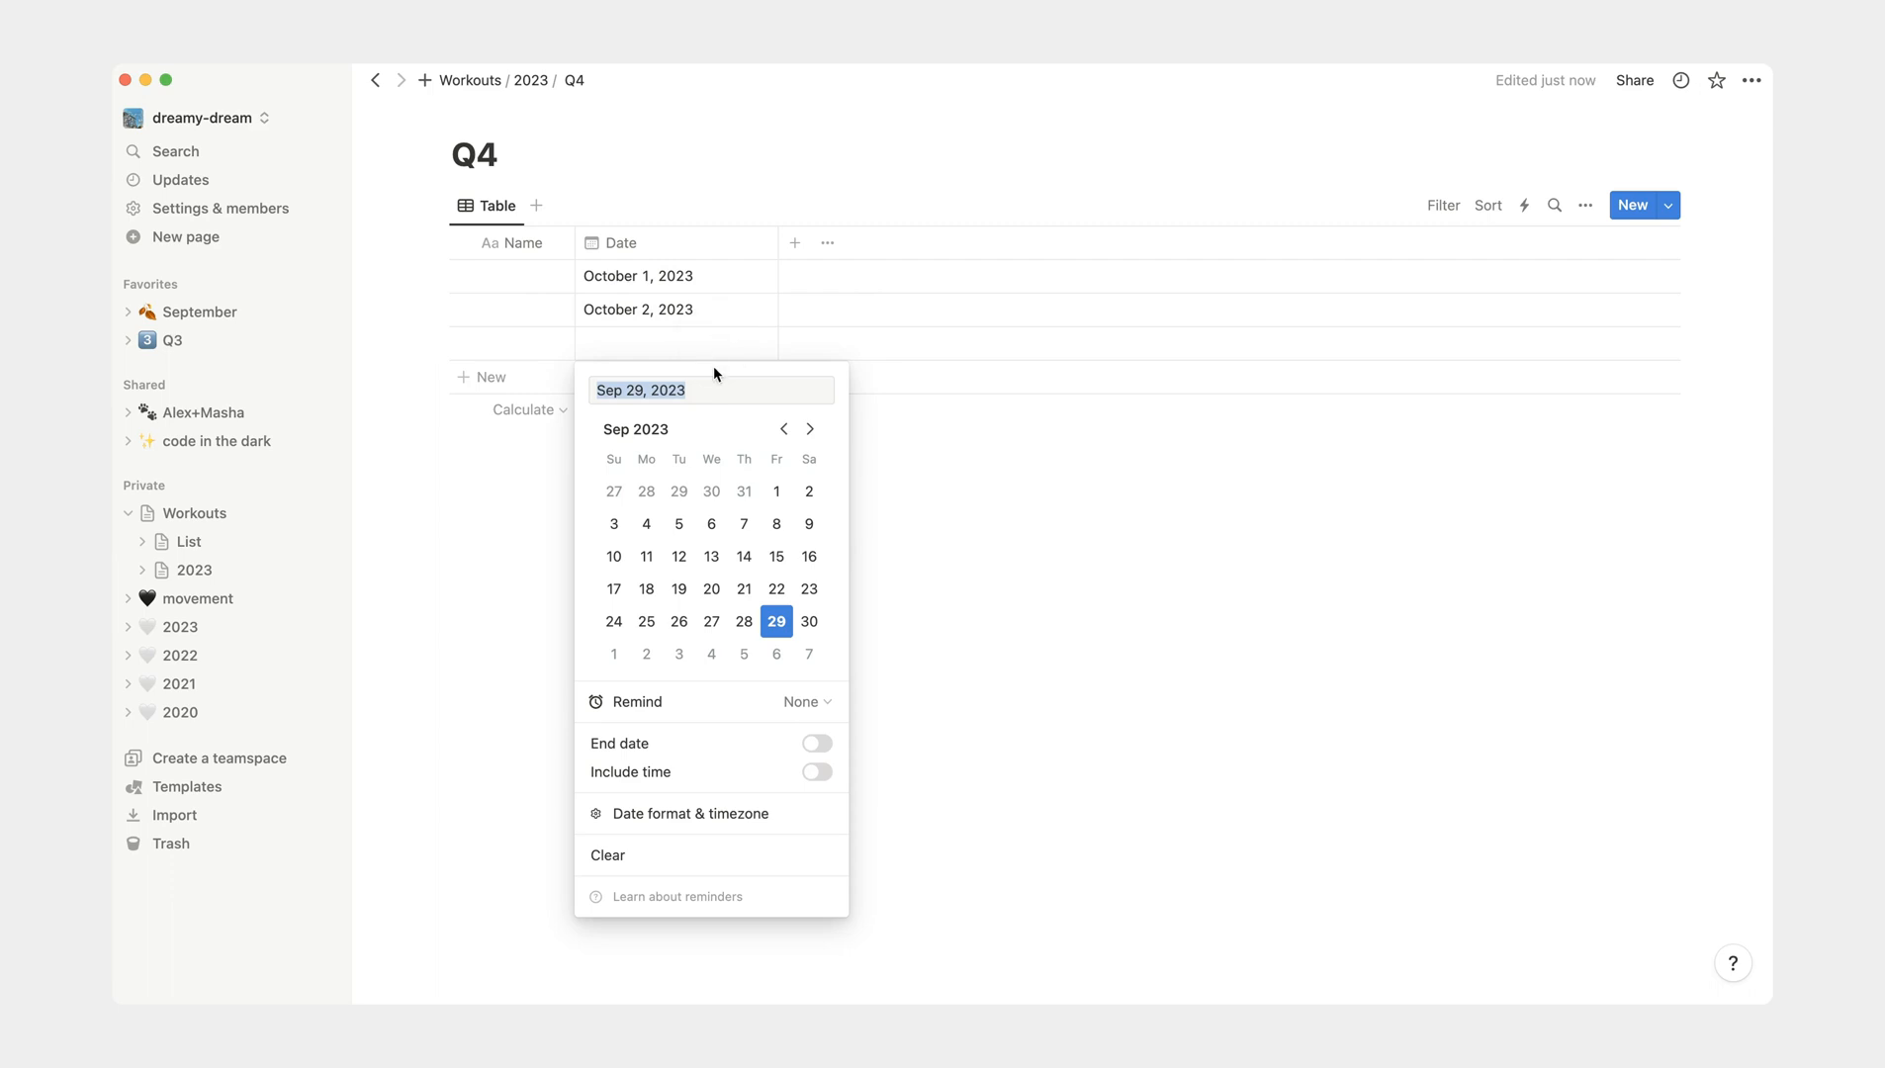
{"action": "left_click", "coordinate": [679, 654]}
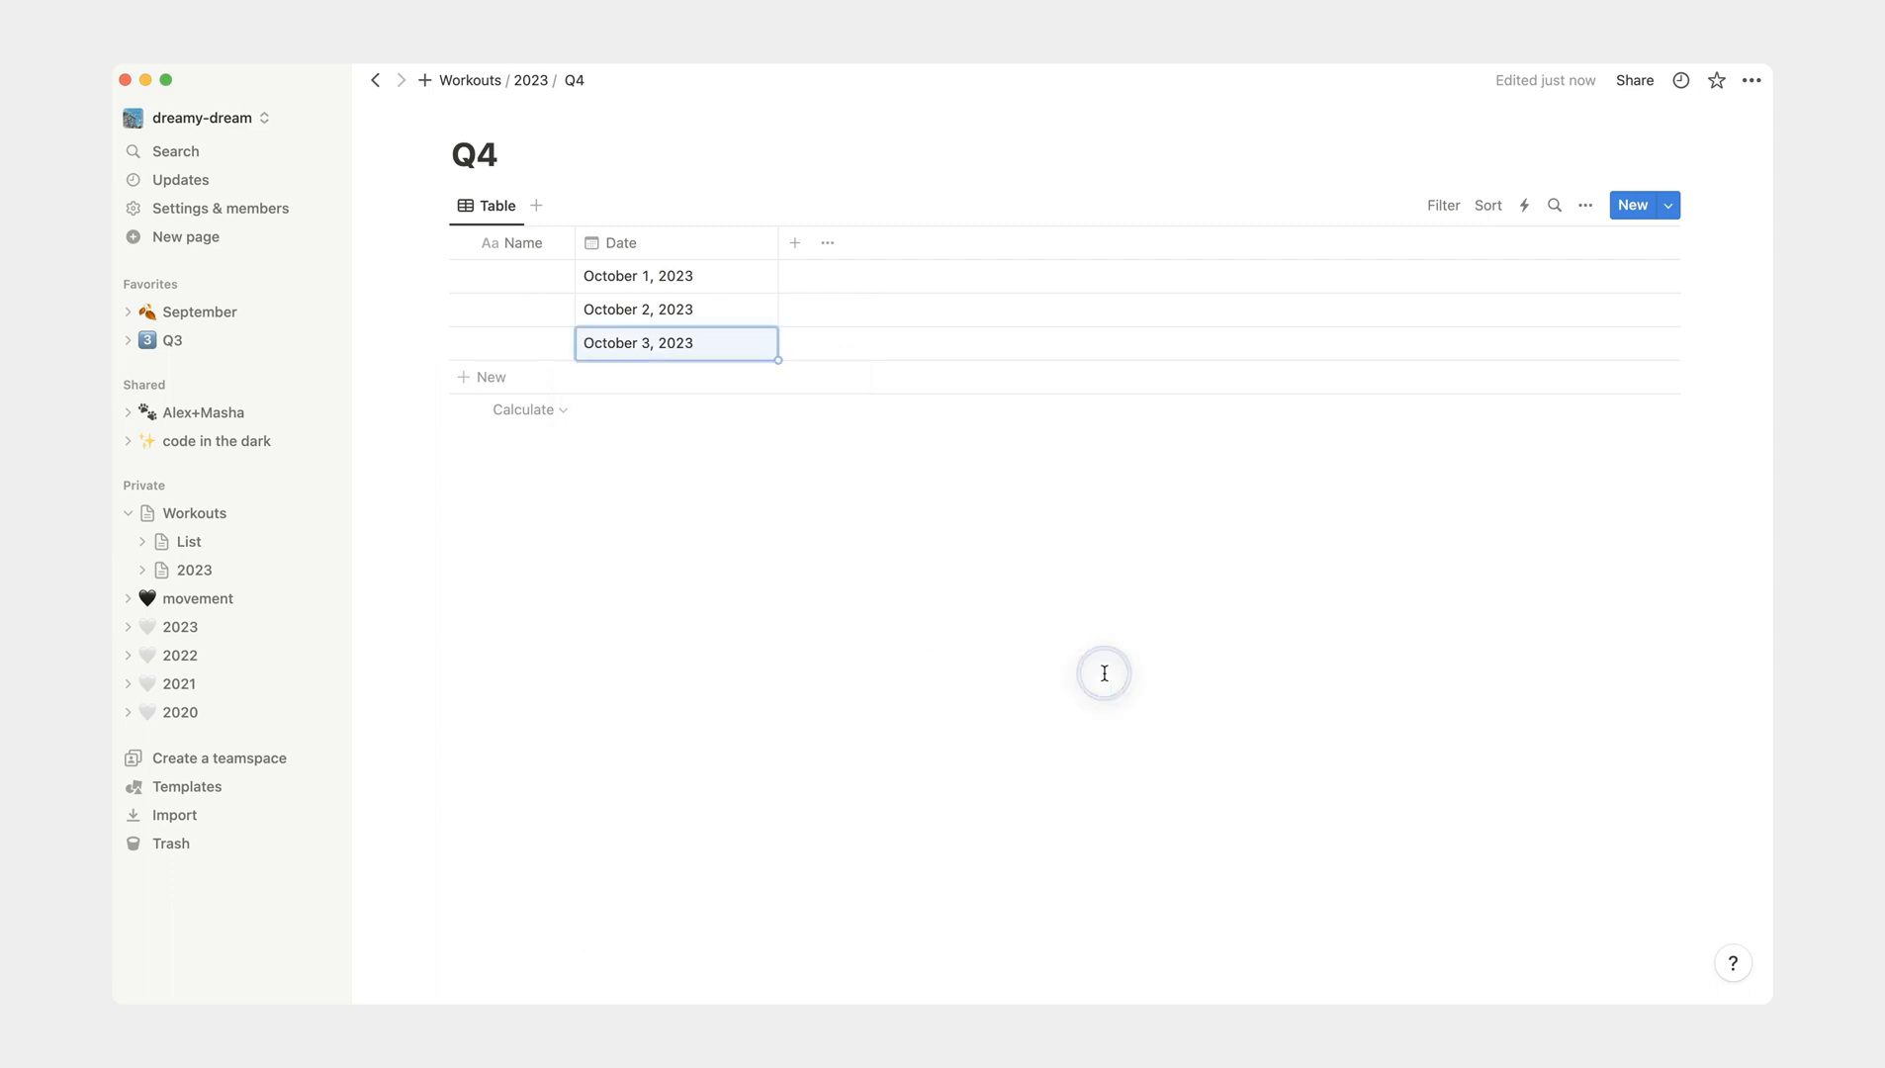
- Start a new Relation property in the Q4 table related to the List database under Workouts, and turn on showing it on List
{"action": "left_click", "coordinate": [793, 244]}
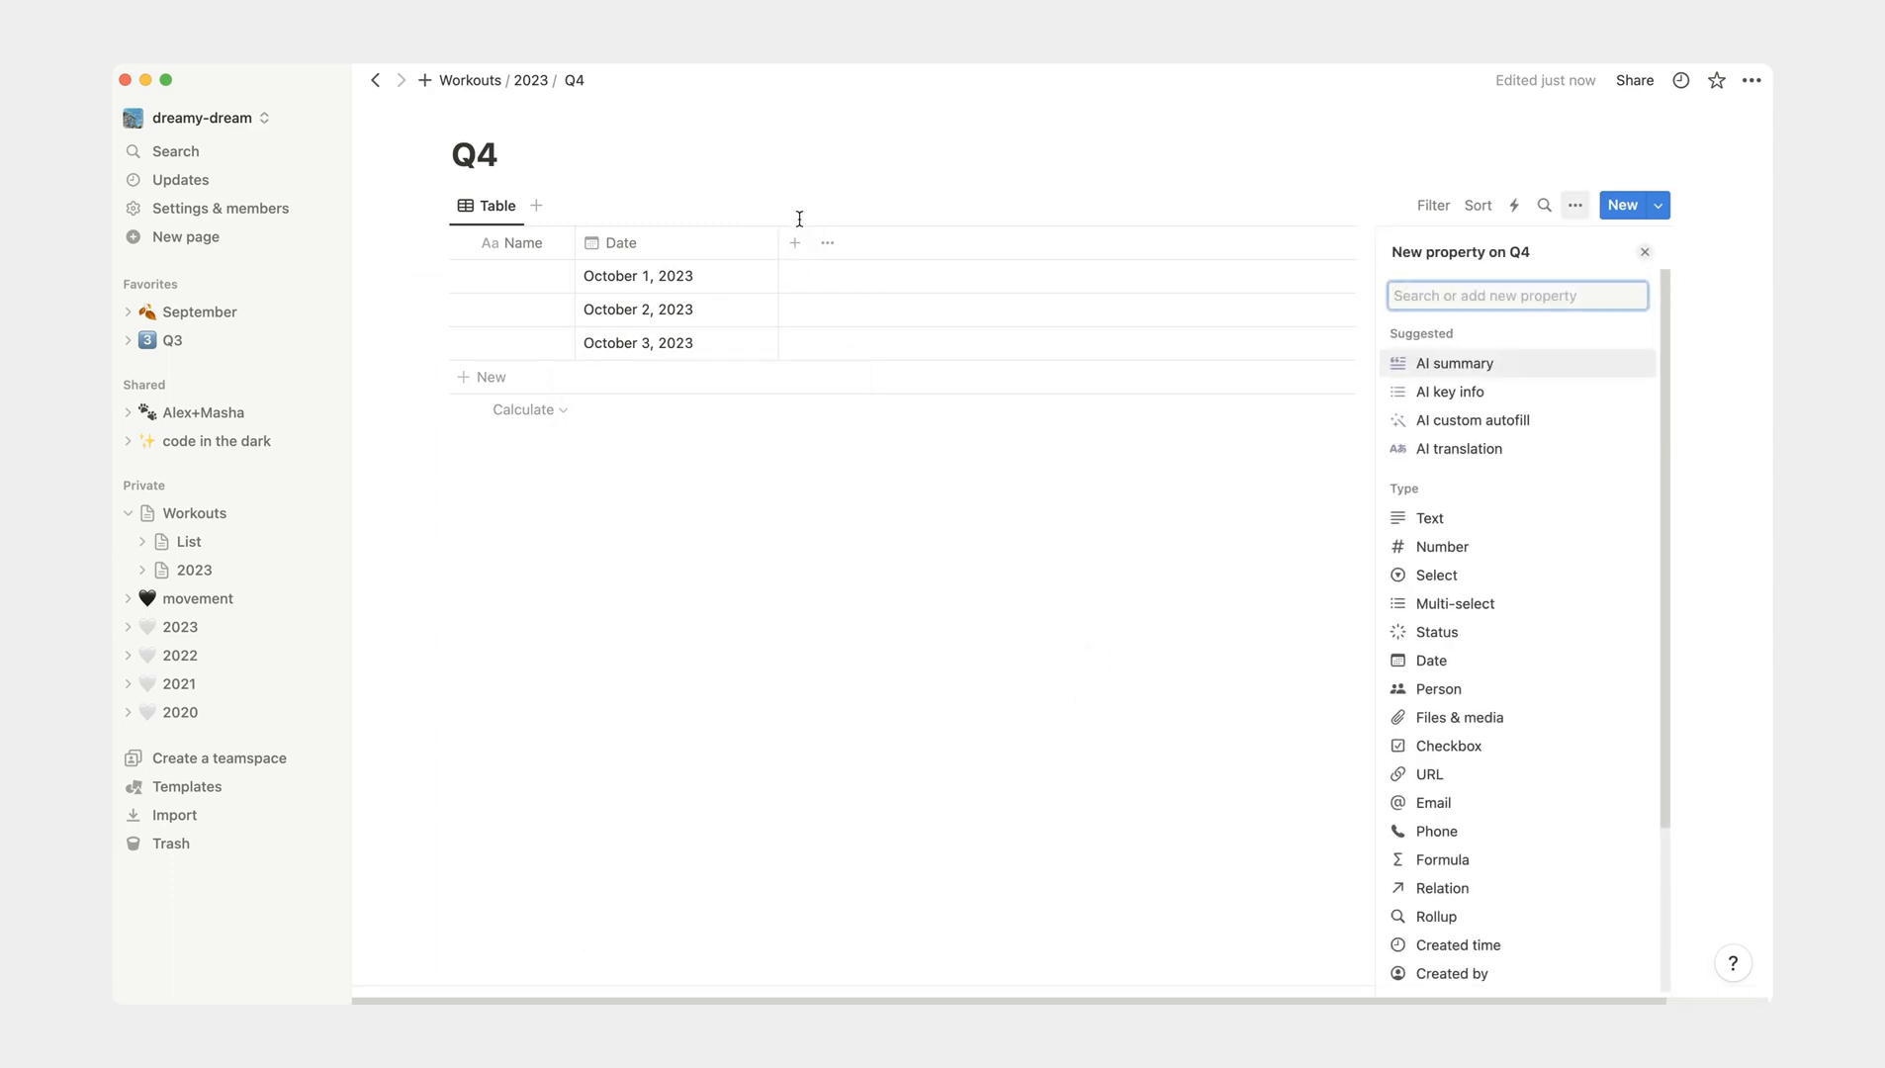
{"action": "type", "text": "relat"}
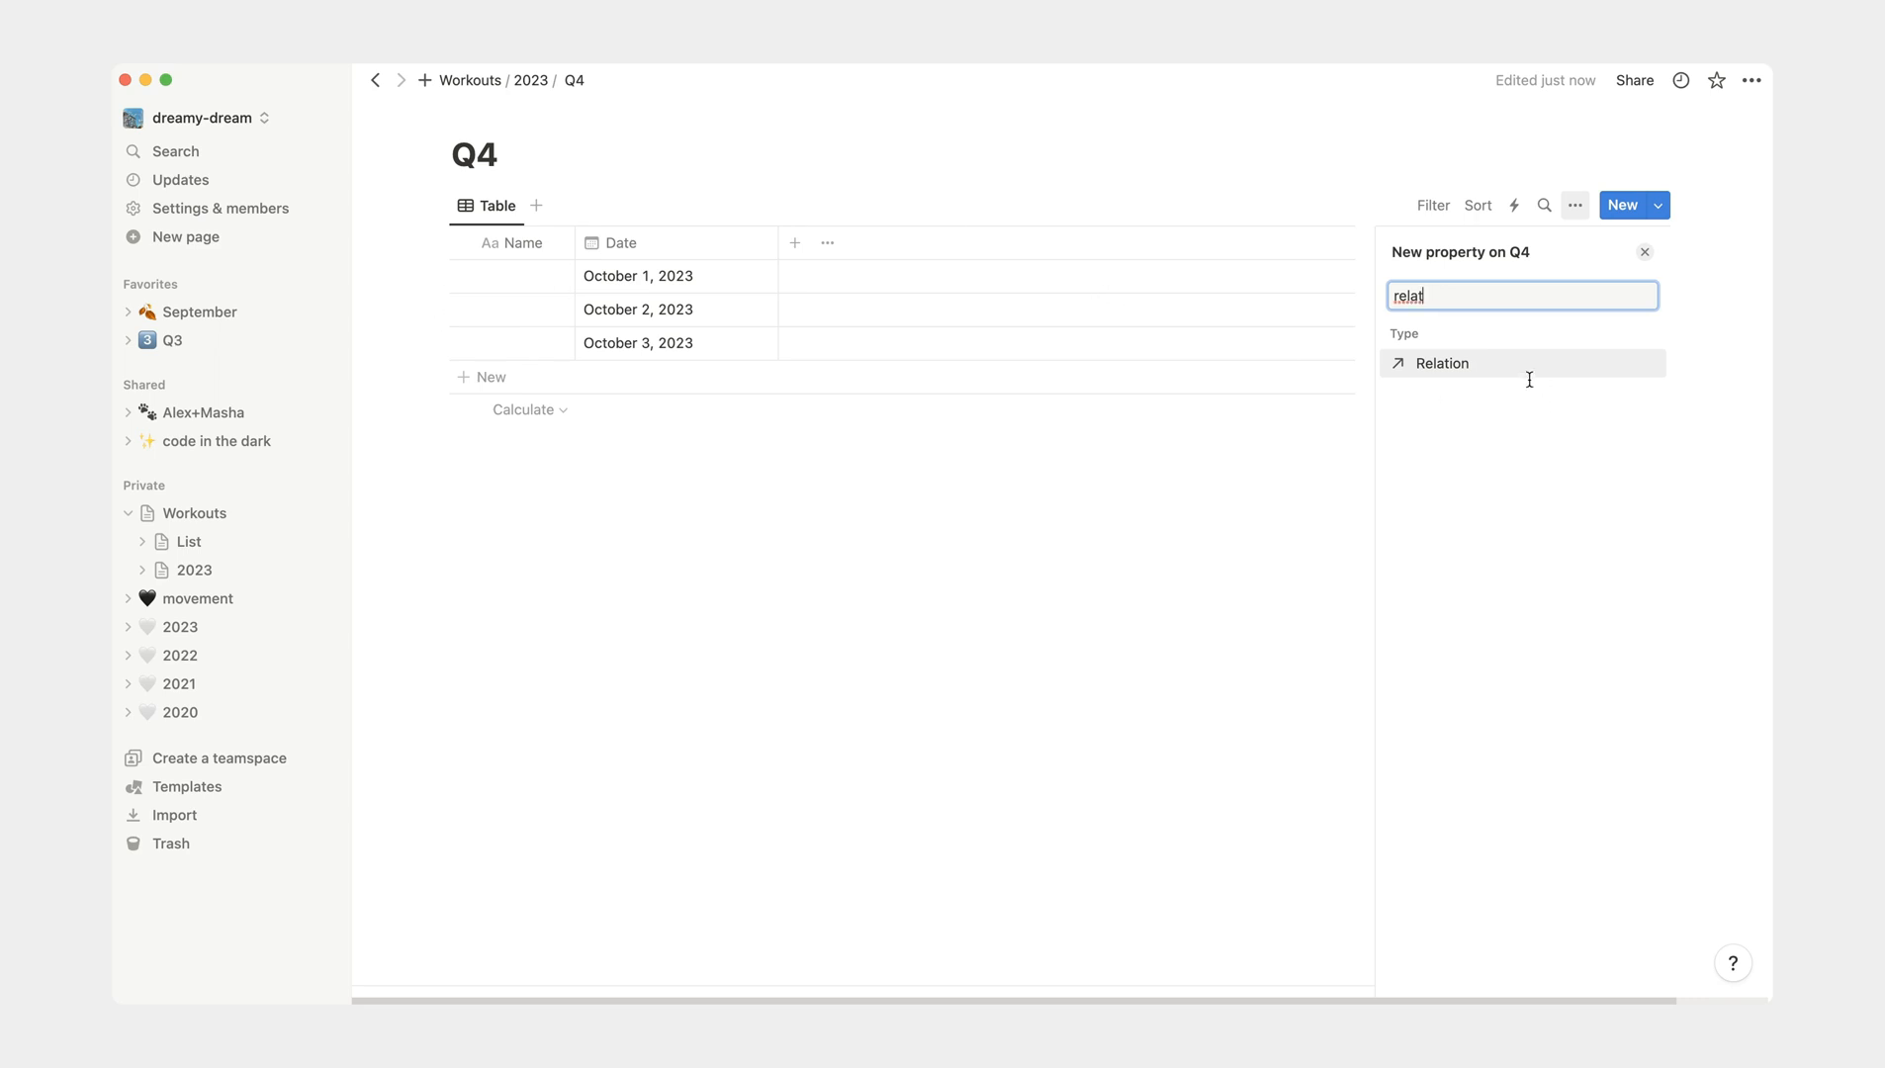
{"action": "left_click", "coordinate": [1472, 367]}
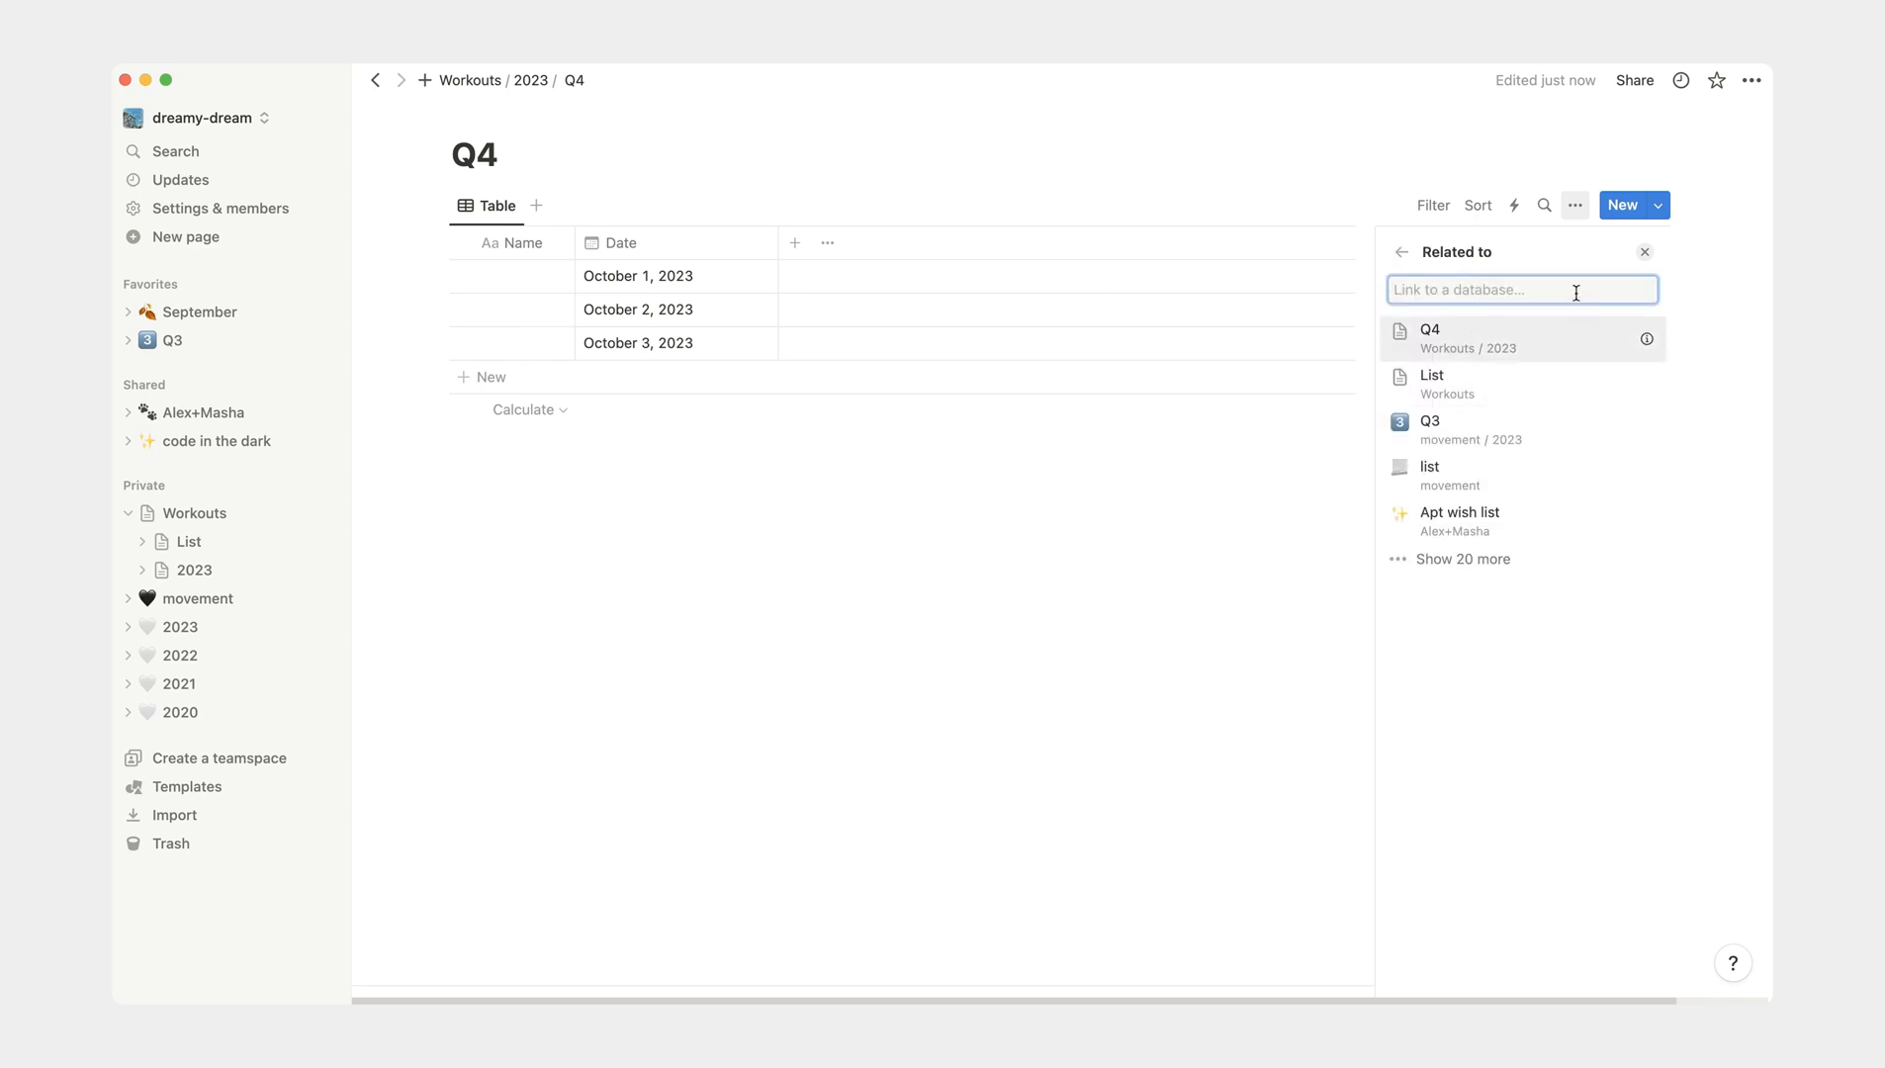
{"action": "left_click", "coordinate": [1554, 398]}
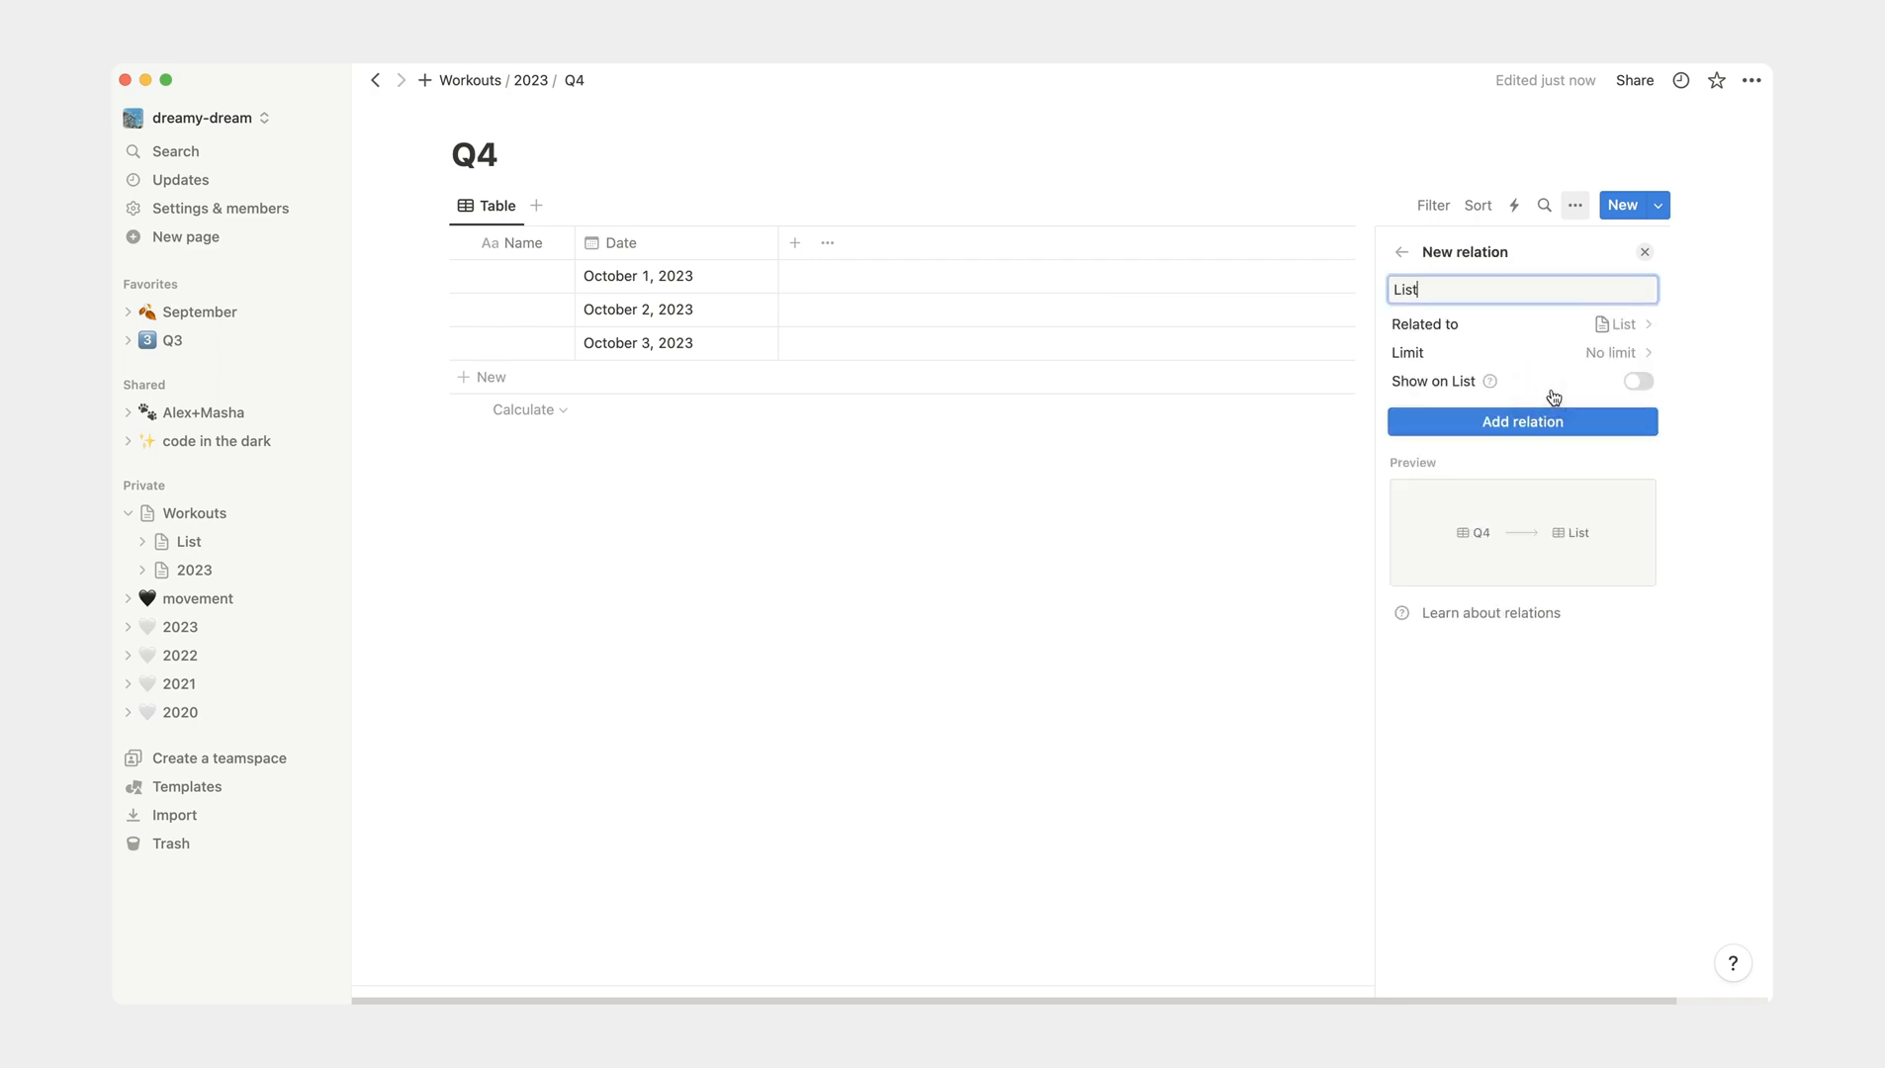
{"action": "left_click", "coordinate": [1637, 384]}
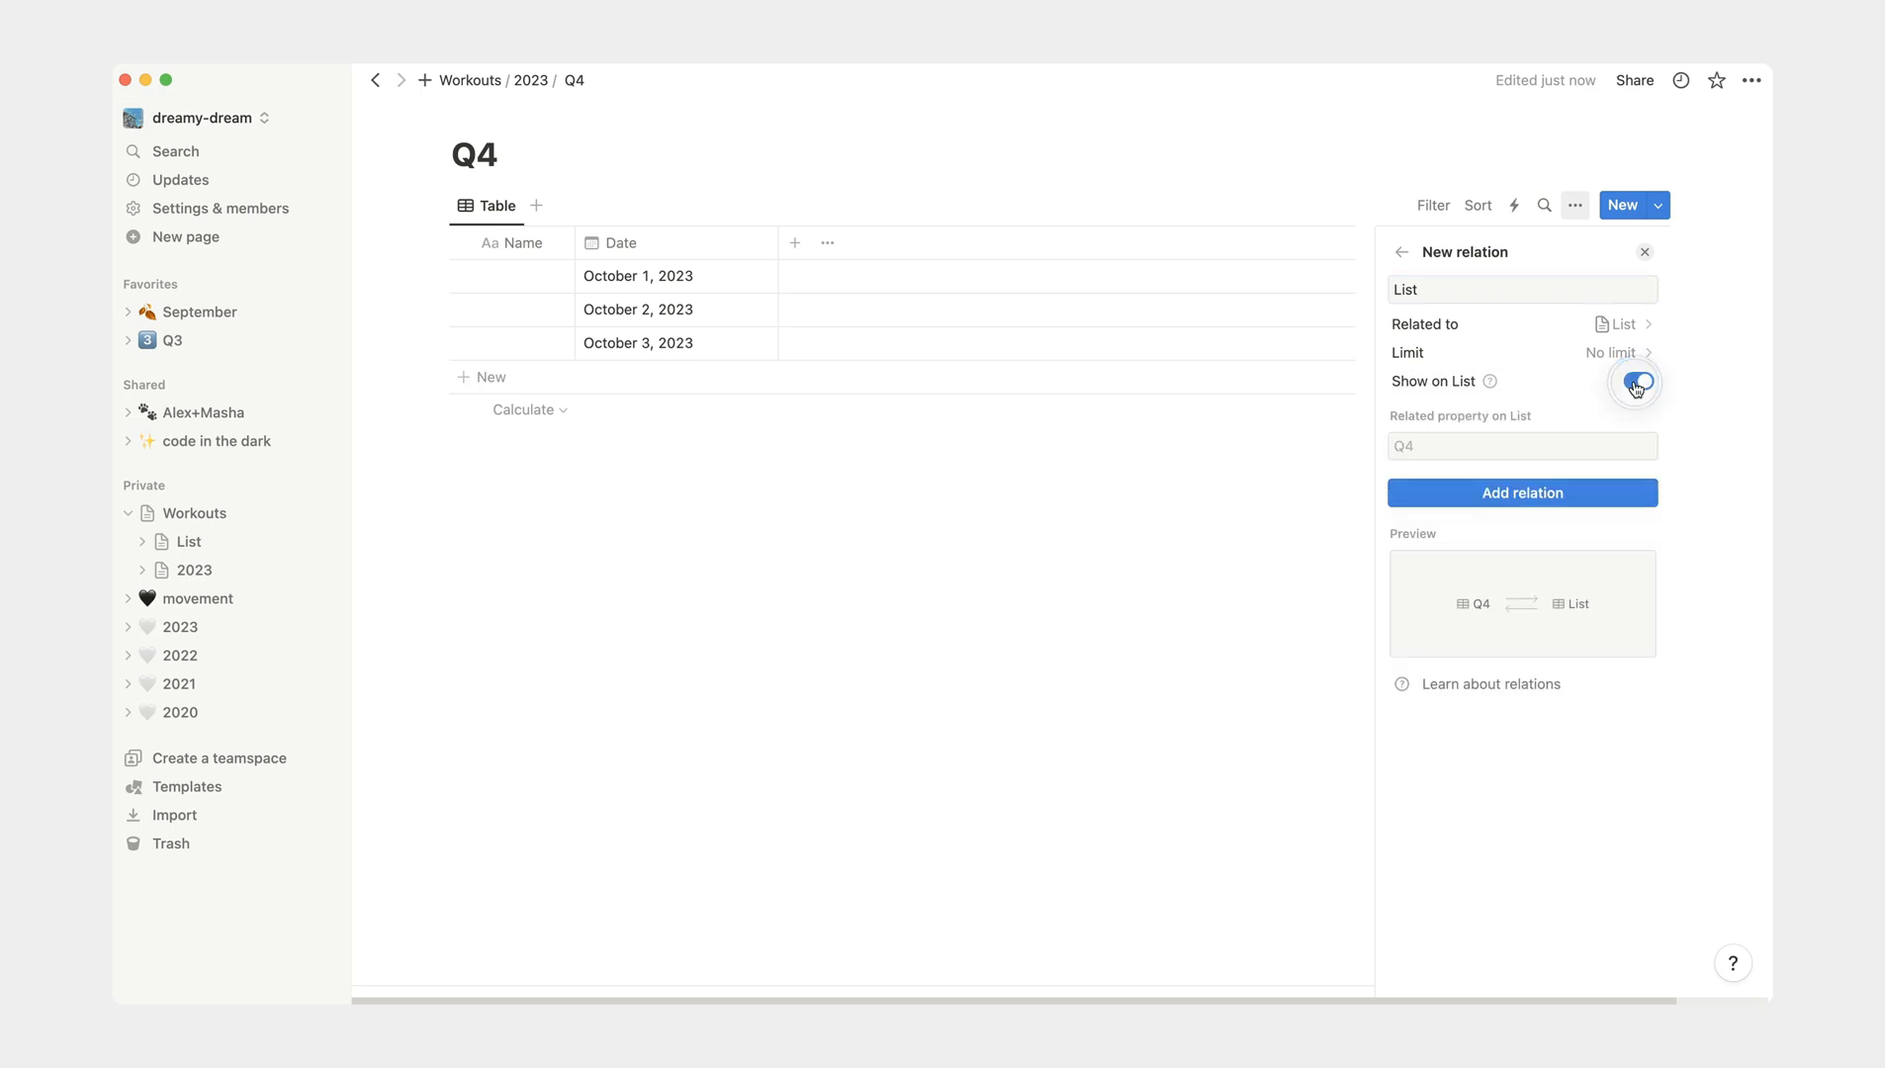
- Name the related property on List "Q4 2023 (relation)", keeping no page limit, and add the relation
{"action": "left_click", "coordinate": [1633, 351]}
{"action": "left_click", "coordinate": [1633, 351]}
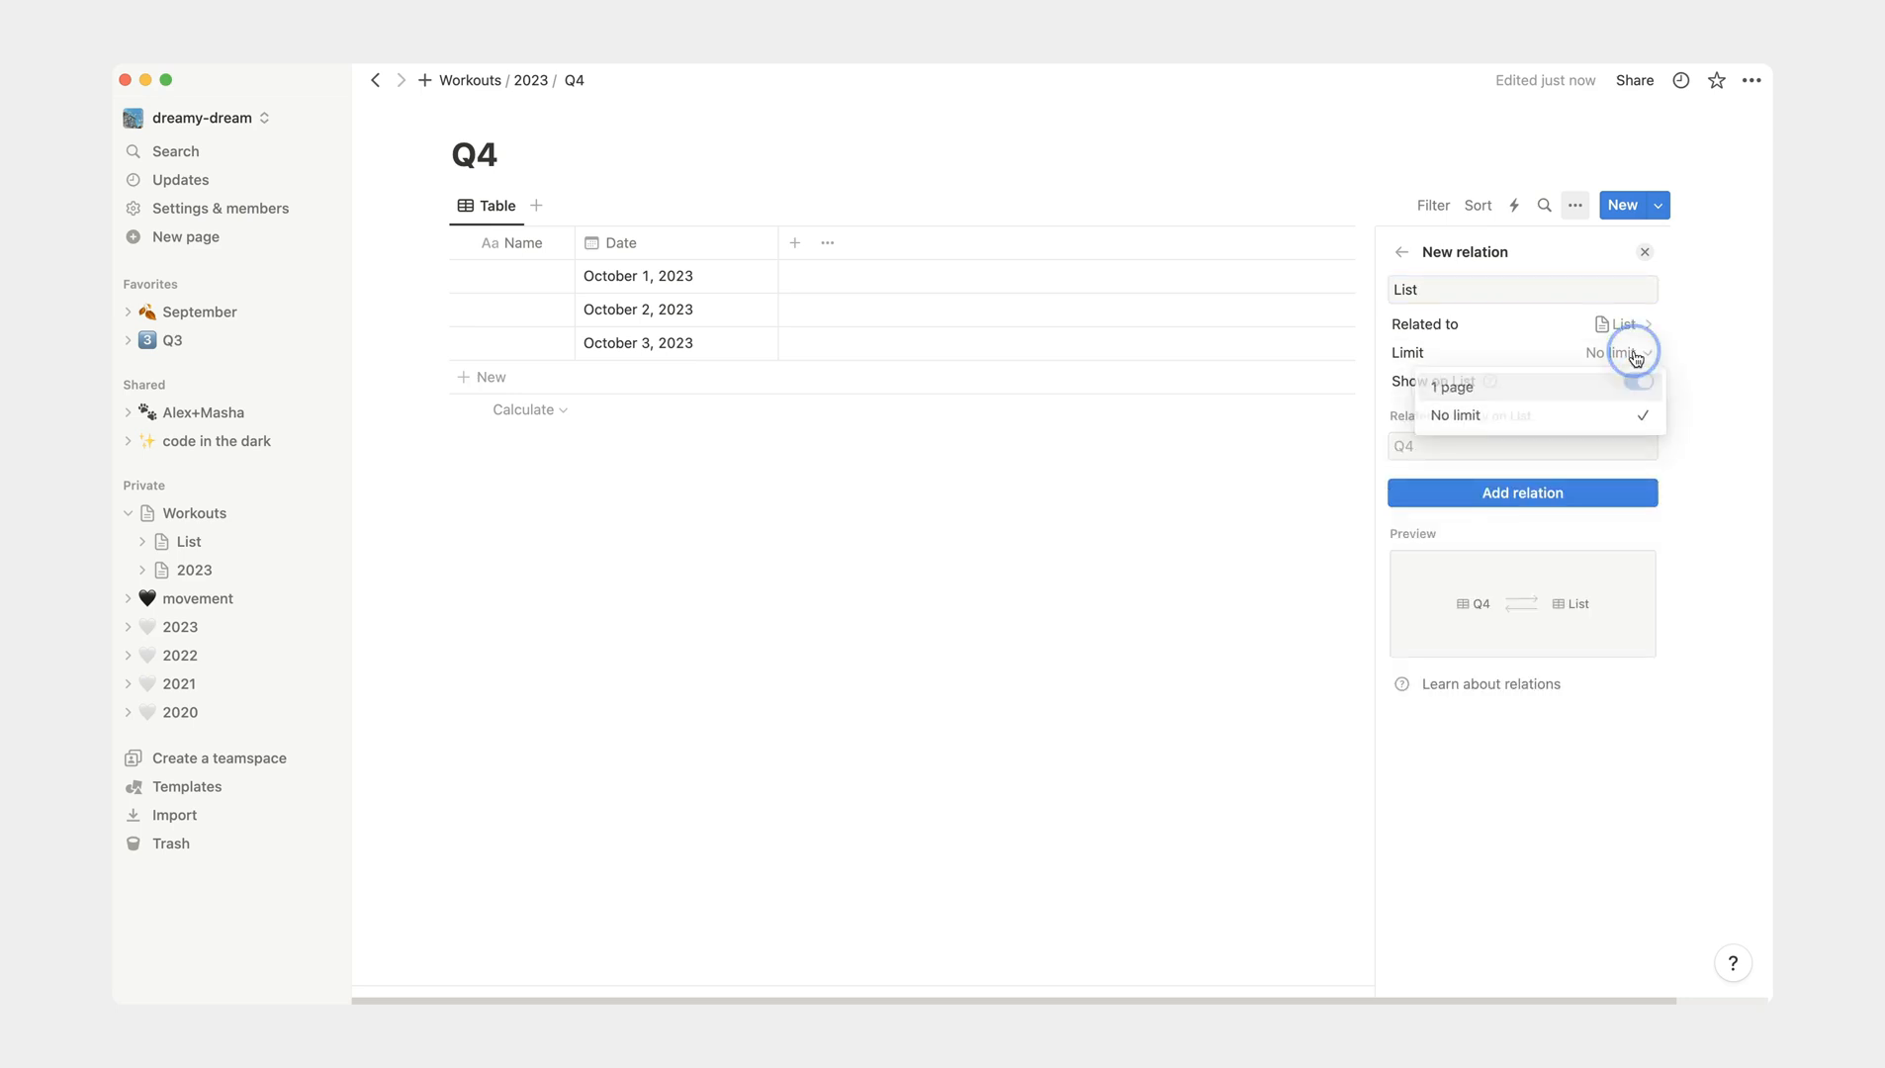
{"action": "left_click", "coordinate": [1579, 448]}
{"action": "type", "text": "Q4 "}
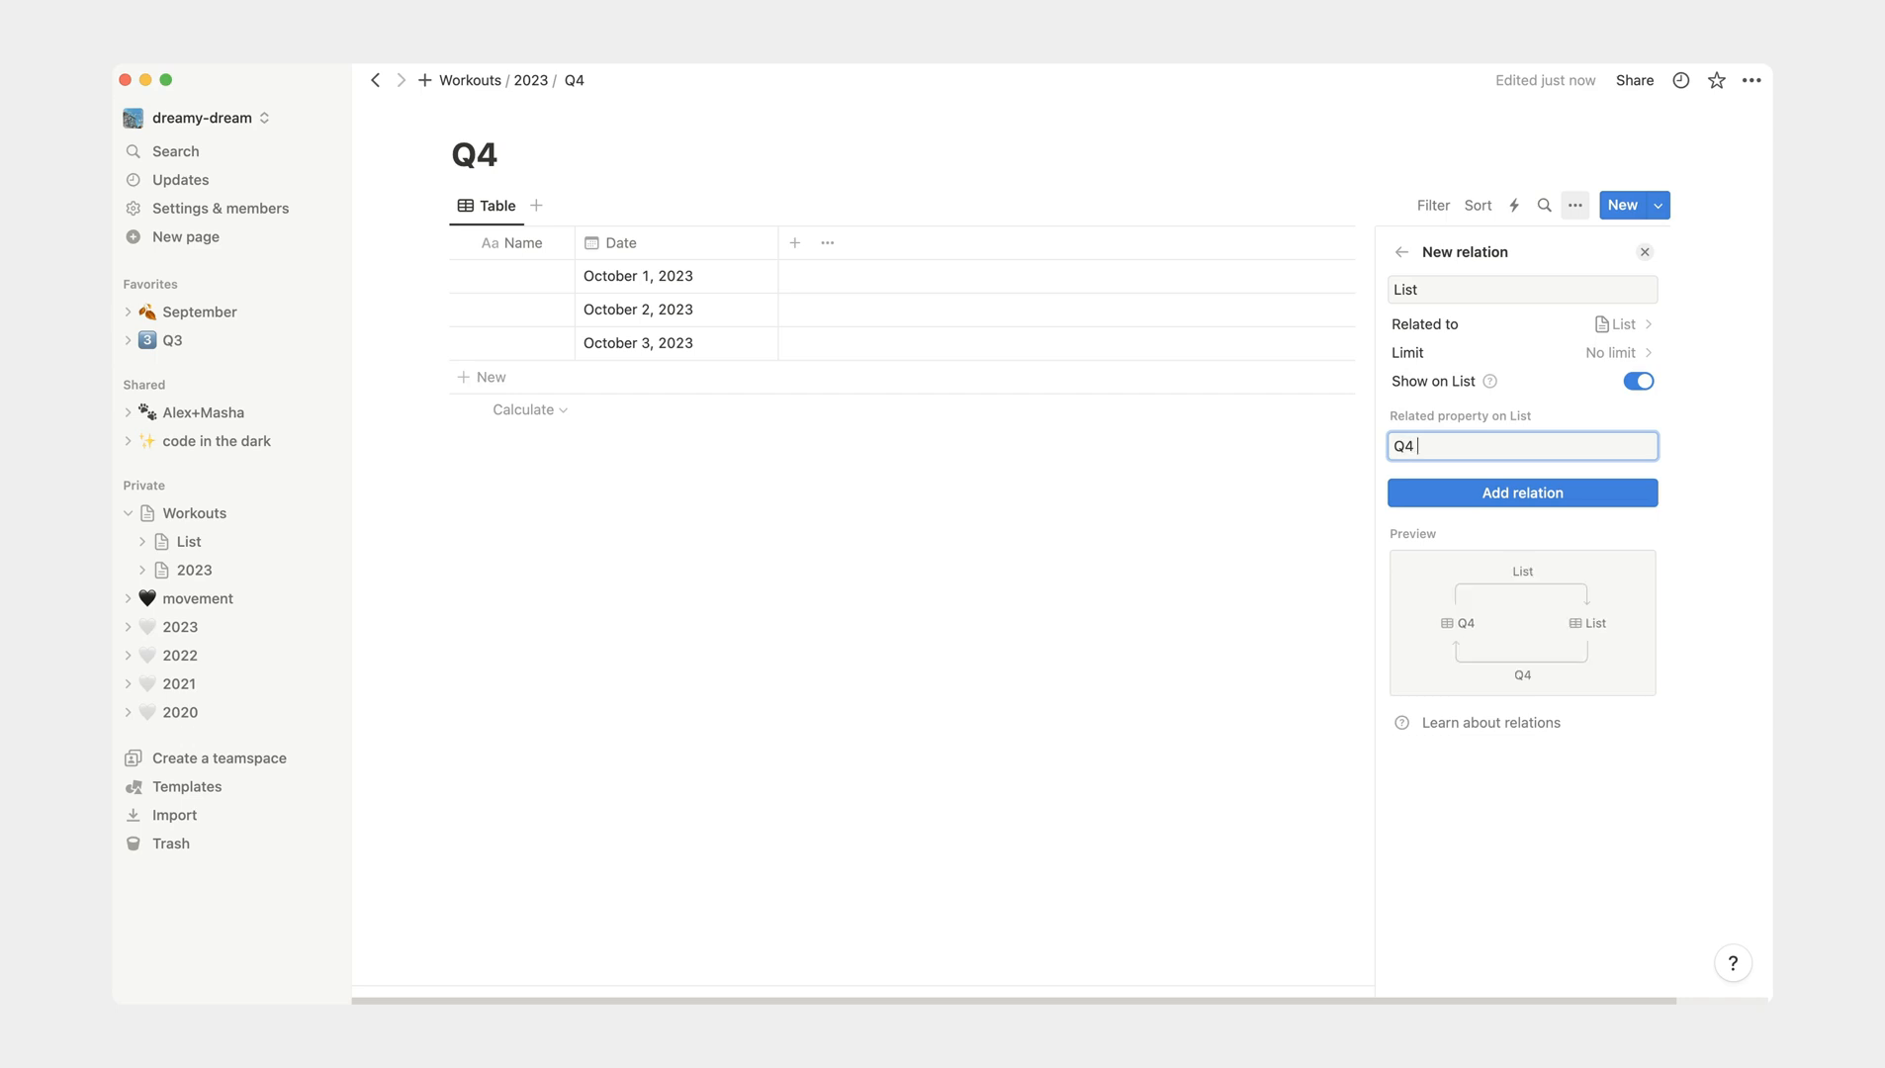
{"action": "type", "text": "2023 (relation)"}
{"action": "left_click", "coordinate": [1548, 504]}
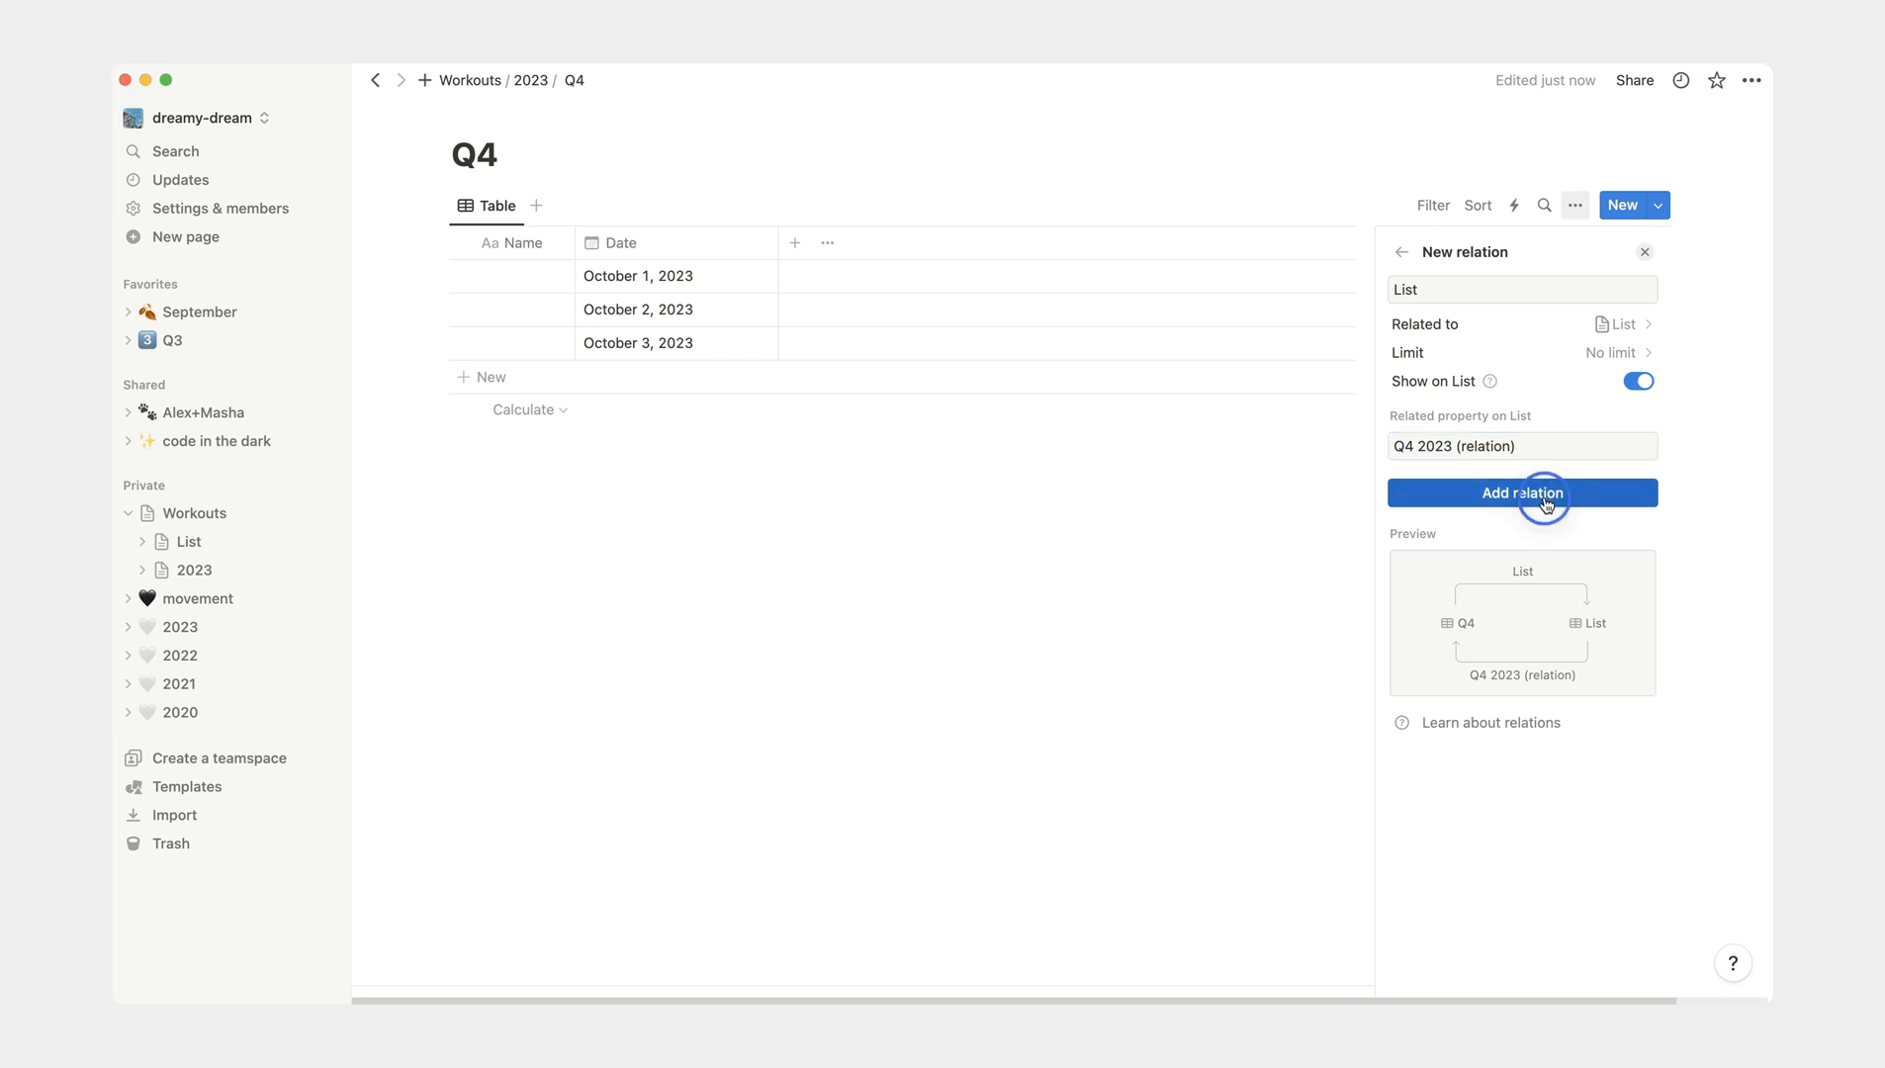
- Rename the Q4 table's List relation column as Workouts
{"action": "left_click", "coordinate": [1170, 578]}
{"action": "left_click", "coordinate": [837, 244]}
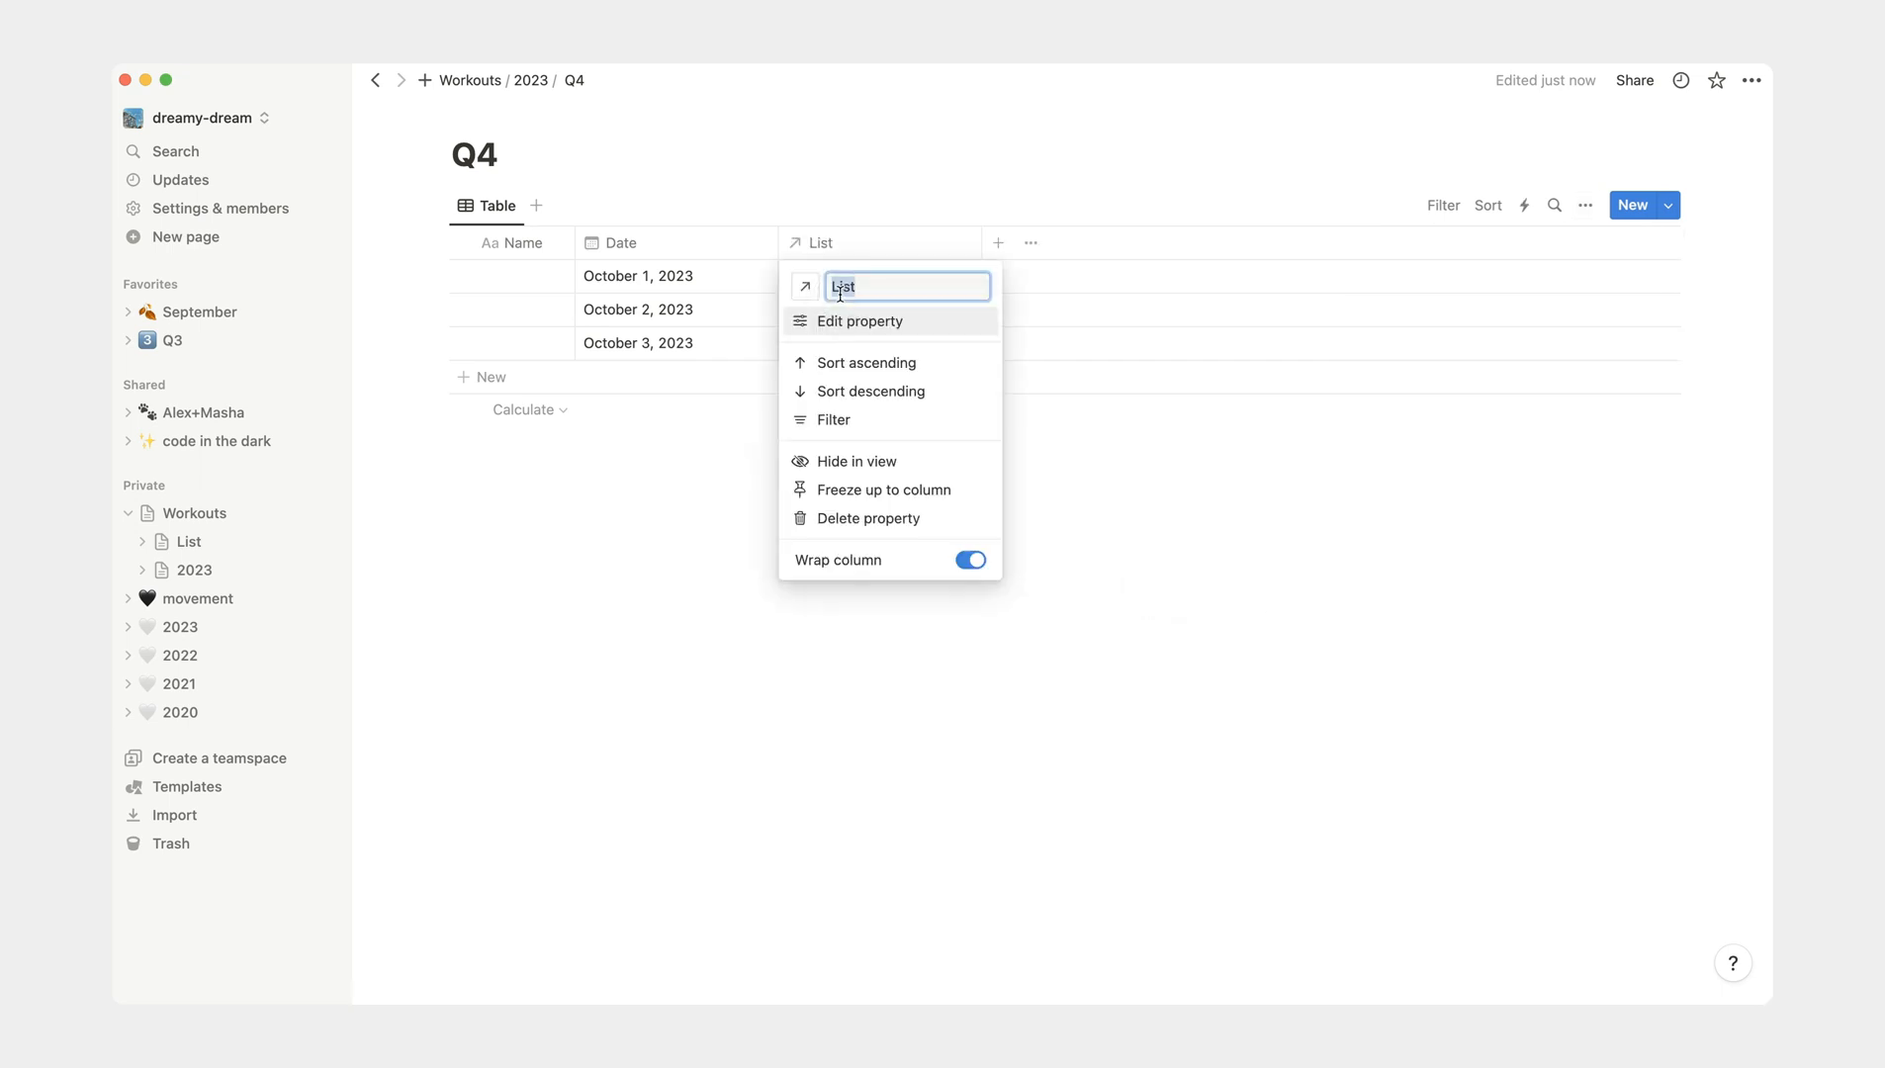
{"action": "type", "text": "Workouts"}
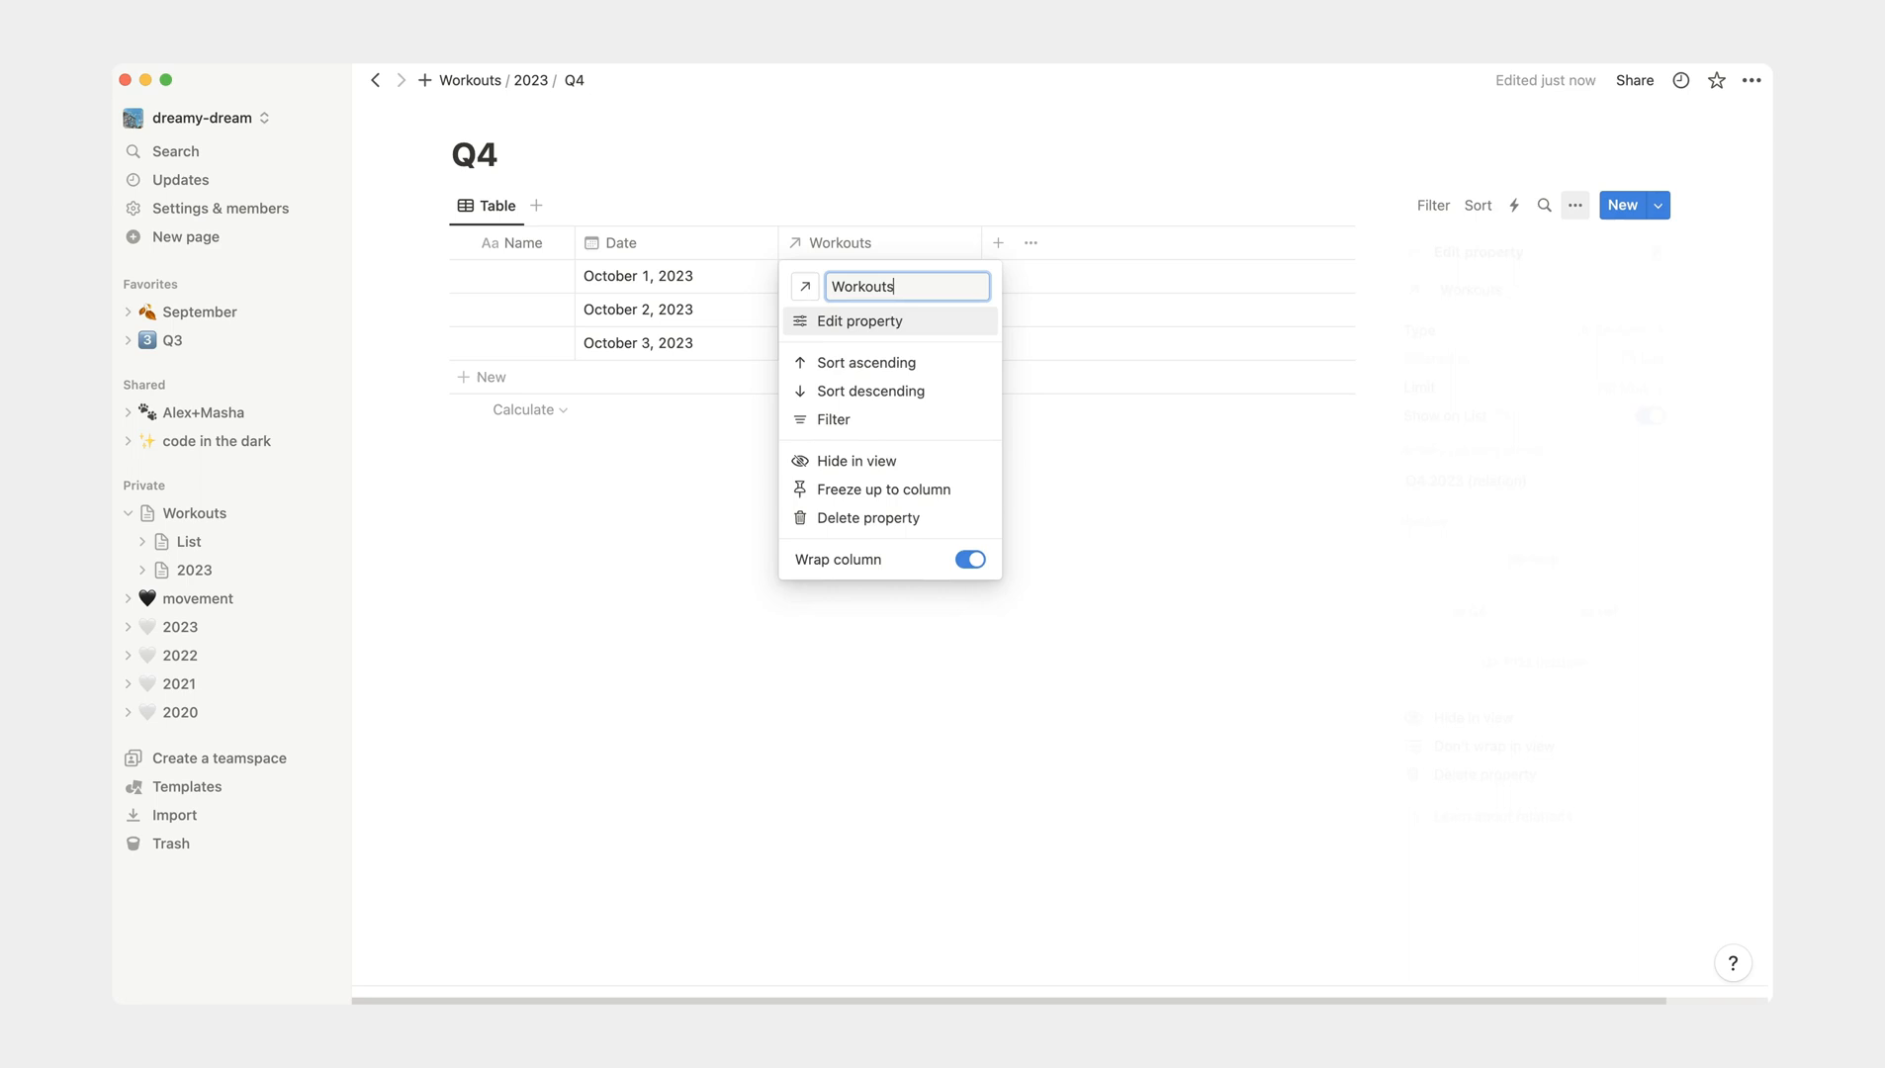
{"action": "left_click", "coordinate": [842, 319]}
{"action": "left_click", "coordinate": [909, 526]}
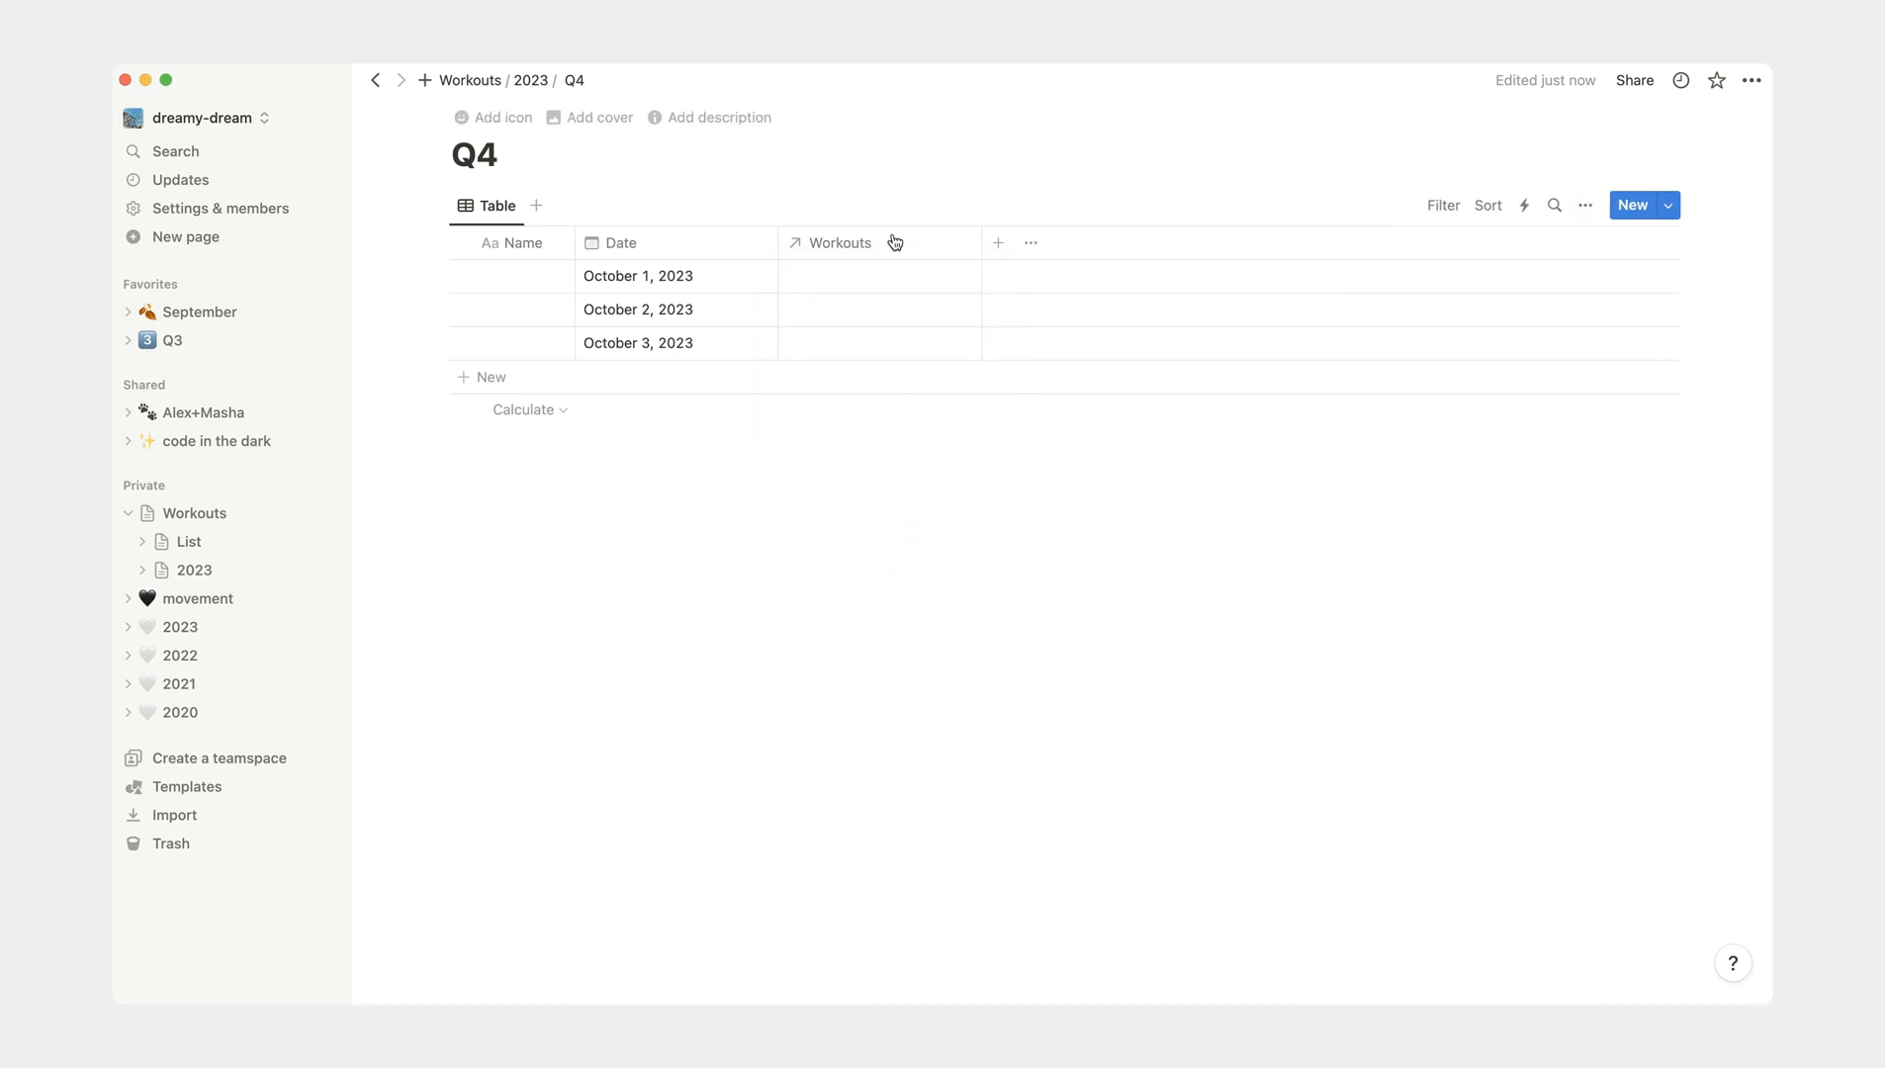
- Link dance and boxing to the October 1, 2023 row and running to the October 2, 2023 row in the Workouts column
{"action": "left_click", "coordinate": [885, 278]}
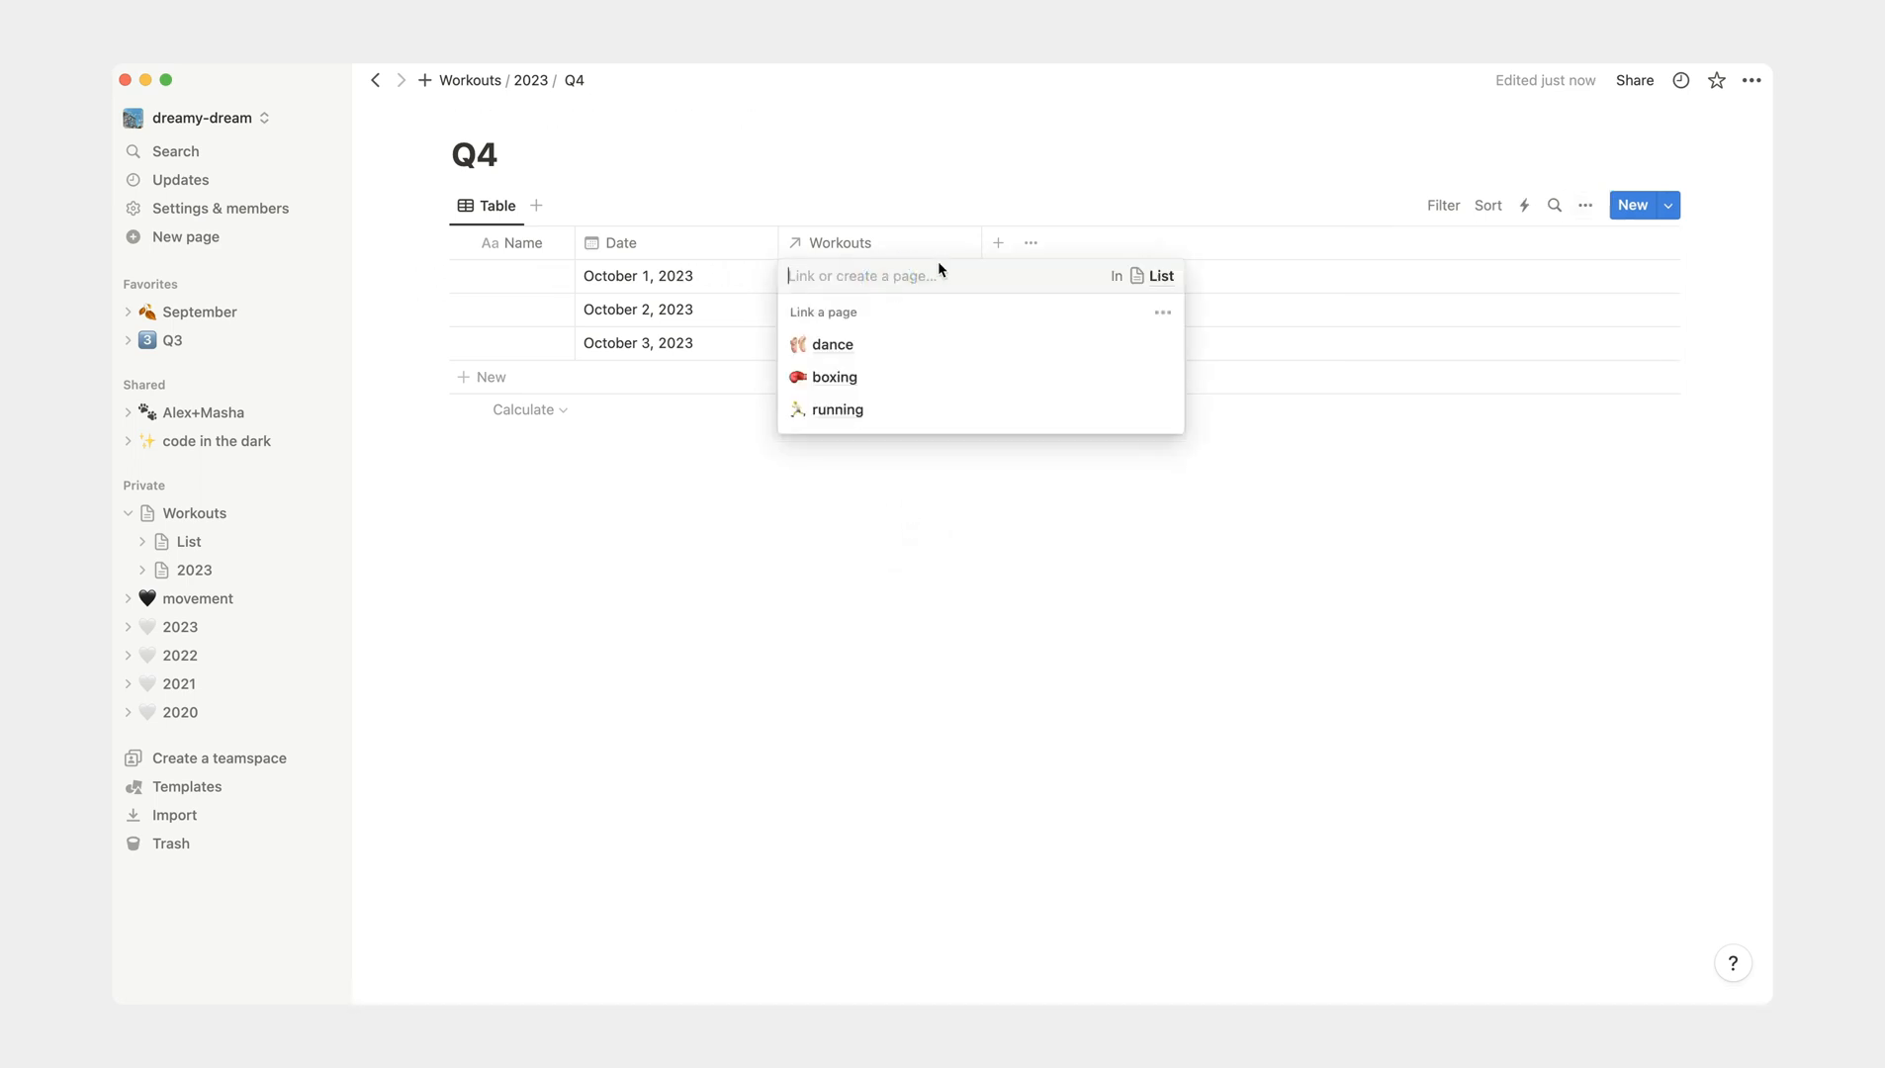
{"action": "left_click", "coordinate": [920, 355]}
{"action": "left_click", "coordinate": [907, 413]}
{"action": "left_click", "coordinate": [892, 567]}
{"action": "left_click", "coordinate": [883, 316]}
{"action": "left_click", "coordinate": [886, 446]}
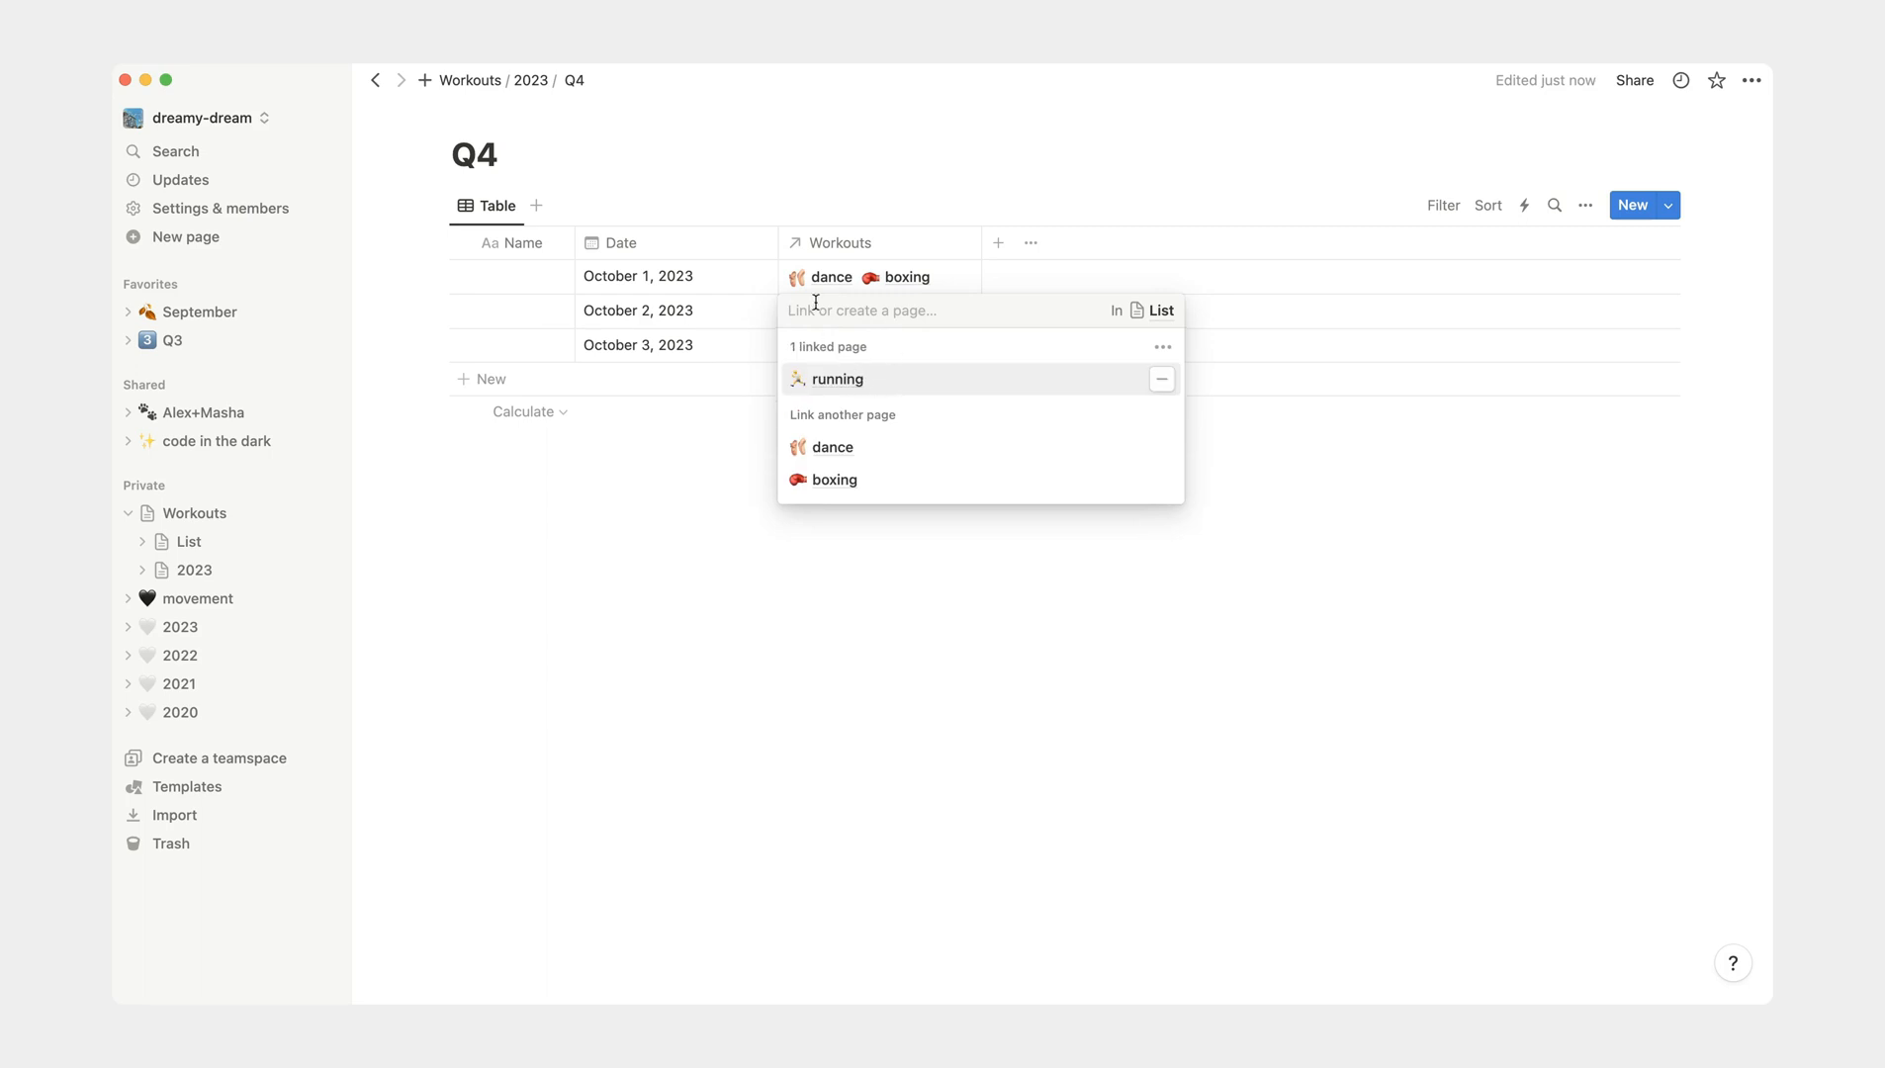
{"action": "left_click", "coordinate": [779, 622]}
- Hide the Q4 2023 (relation) property from the table view of the List database
{"action": "left_click", "coordinate": [242, 546]}
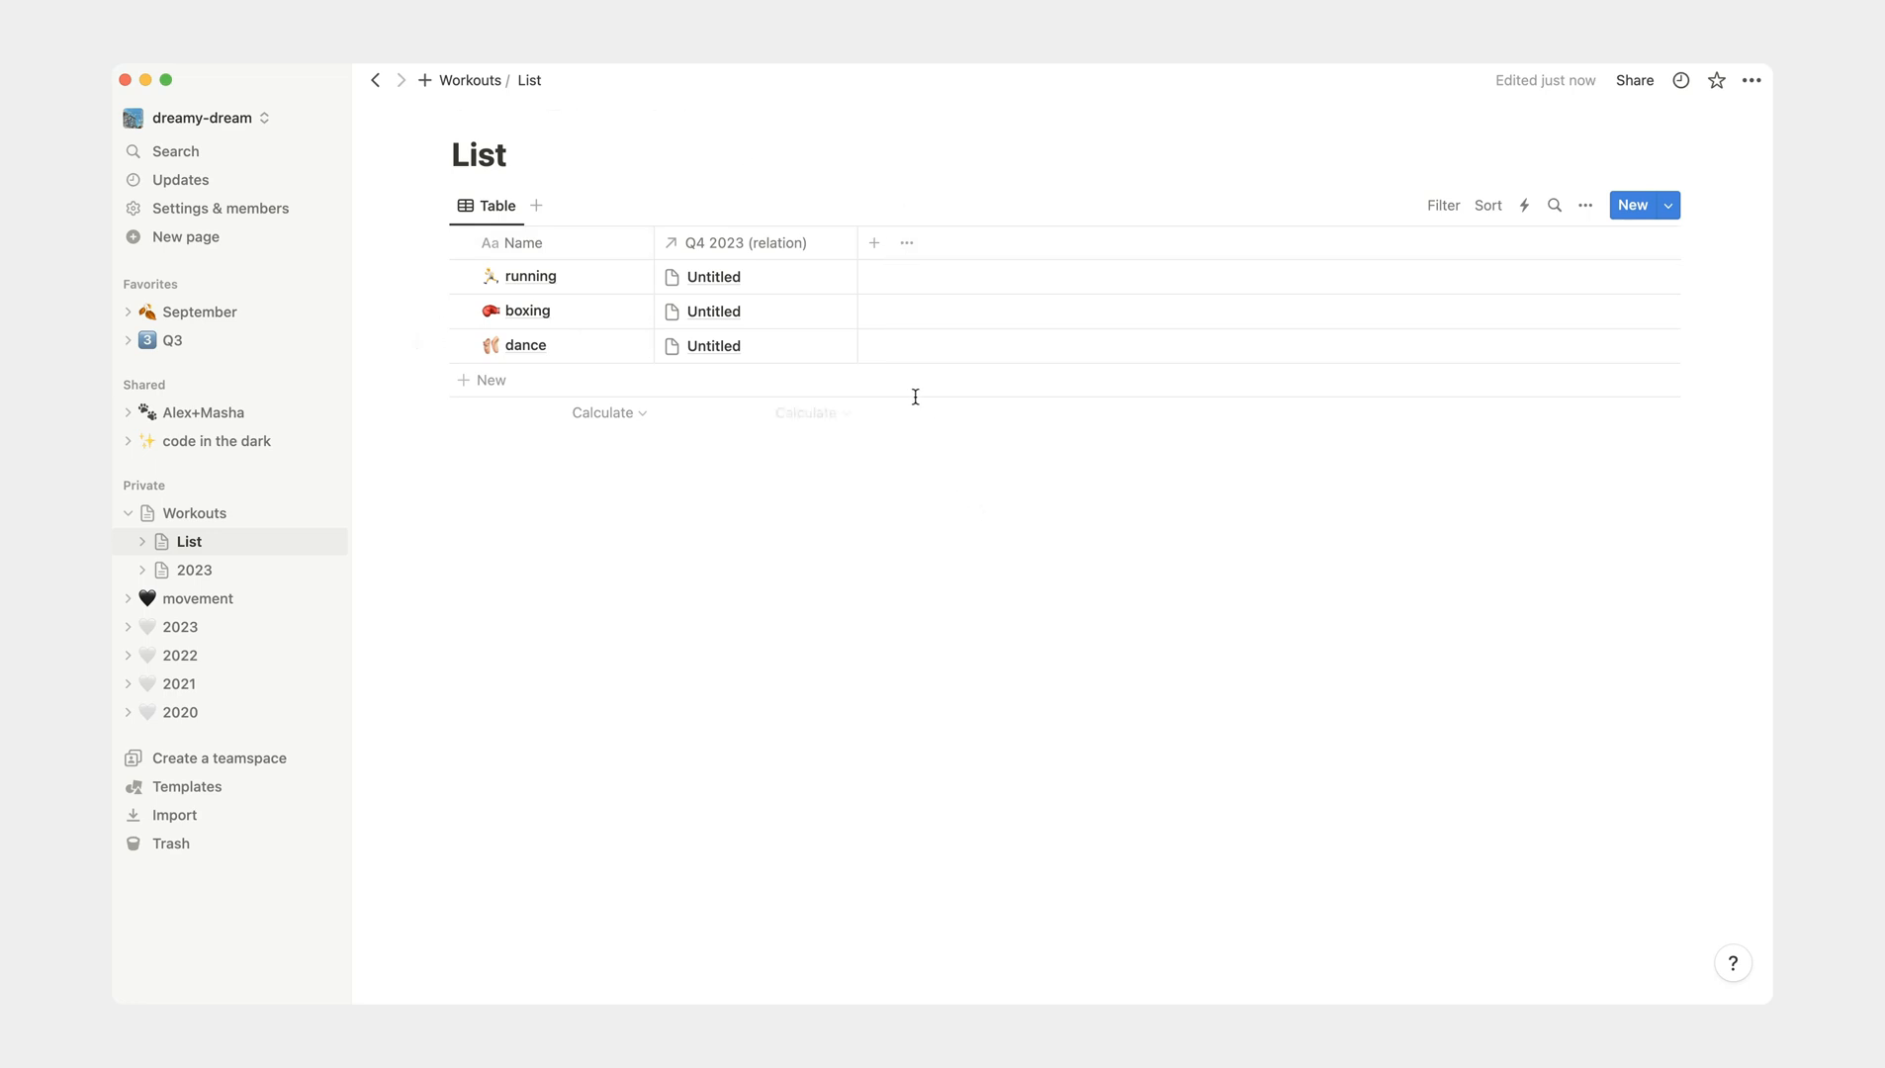
{"action": "left_click", "coordinate": [795, 251]}
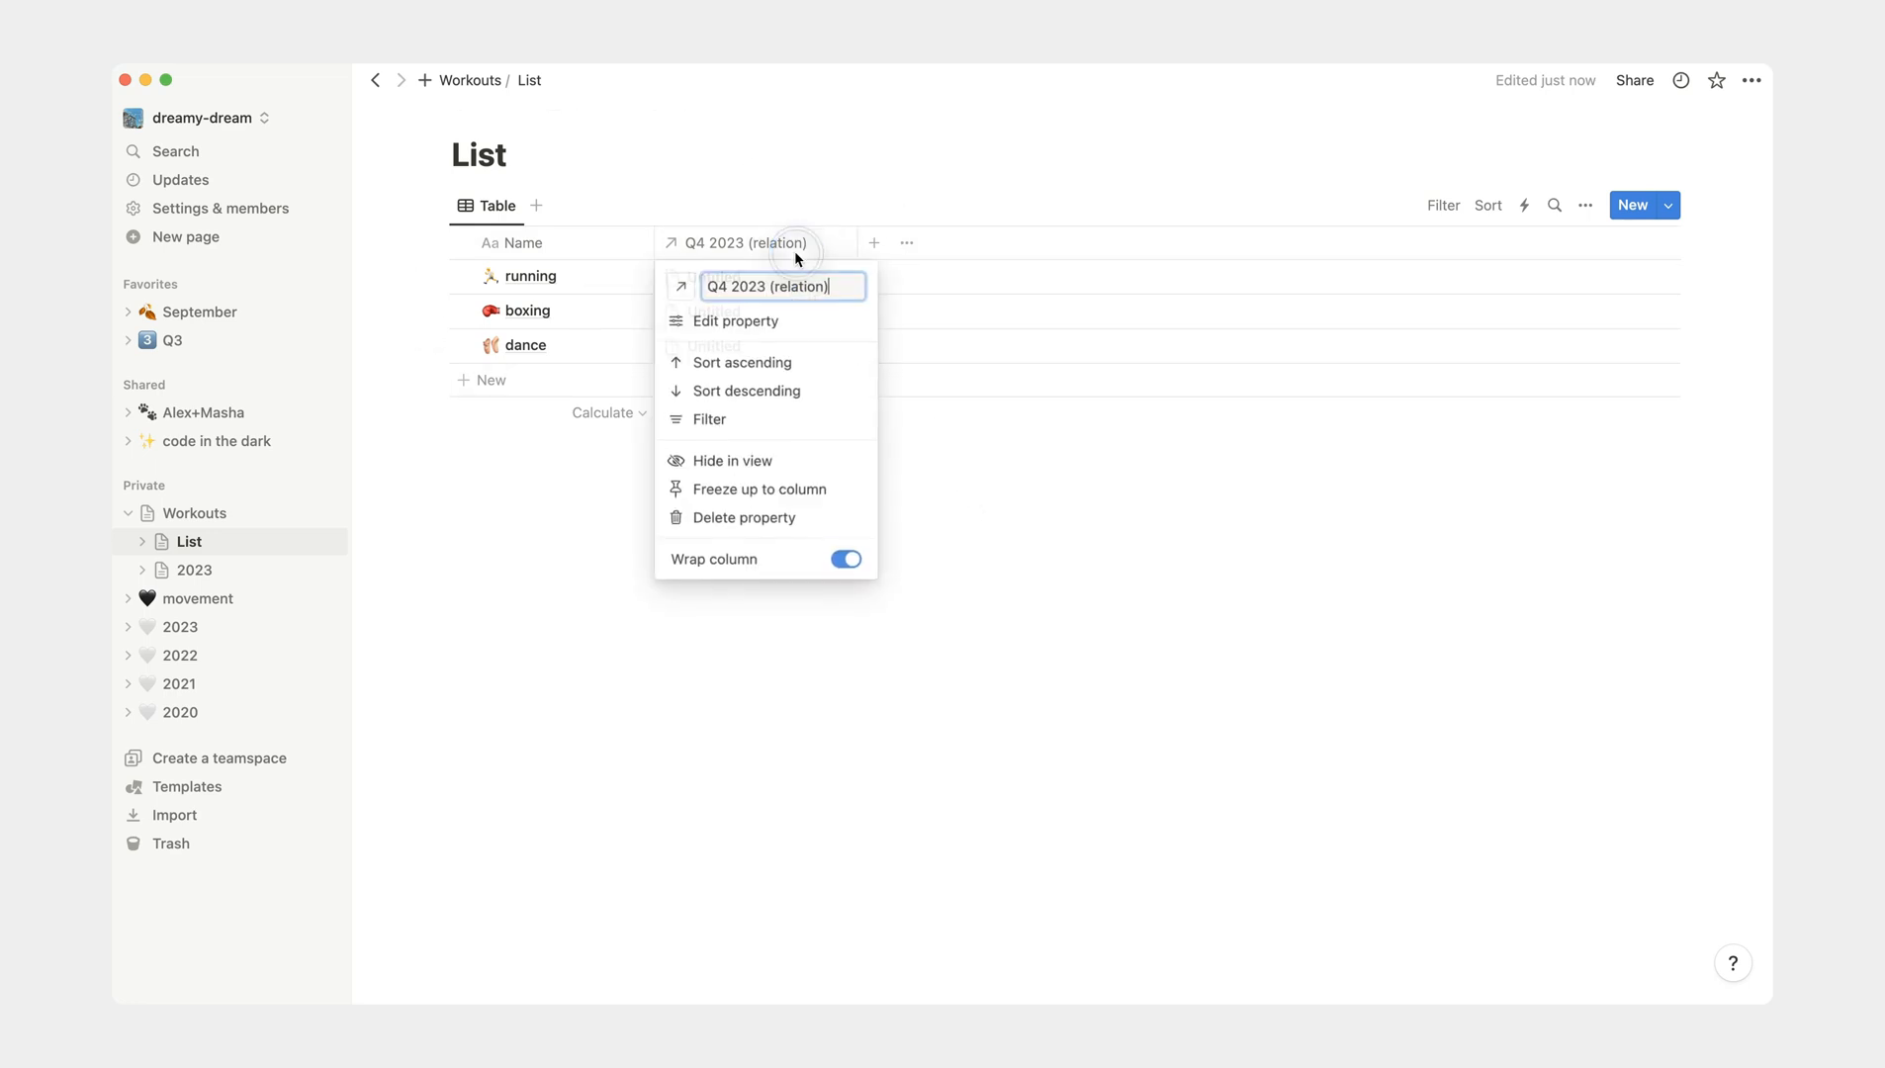
{"action": "left_click", "coordinate": [709, 463]}
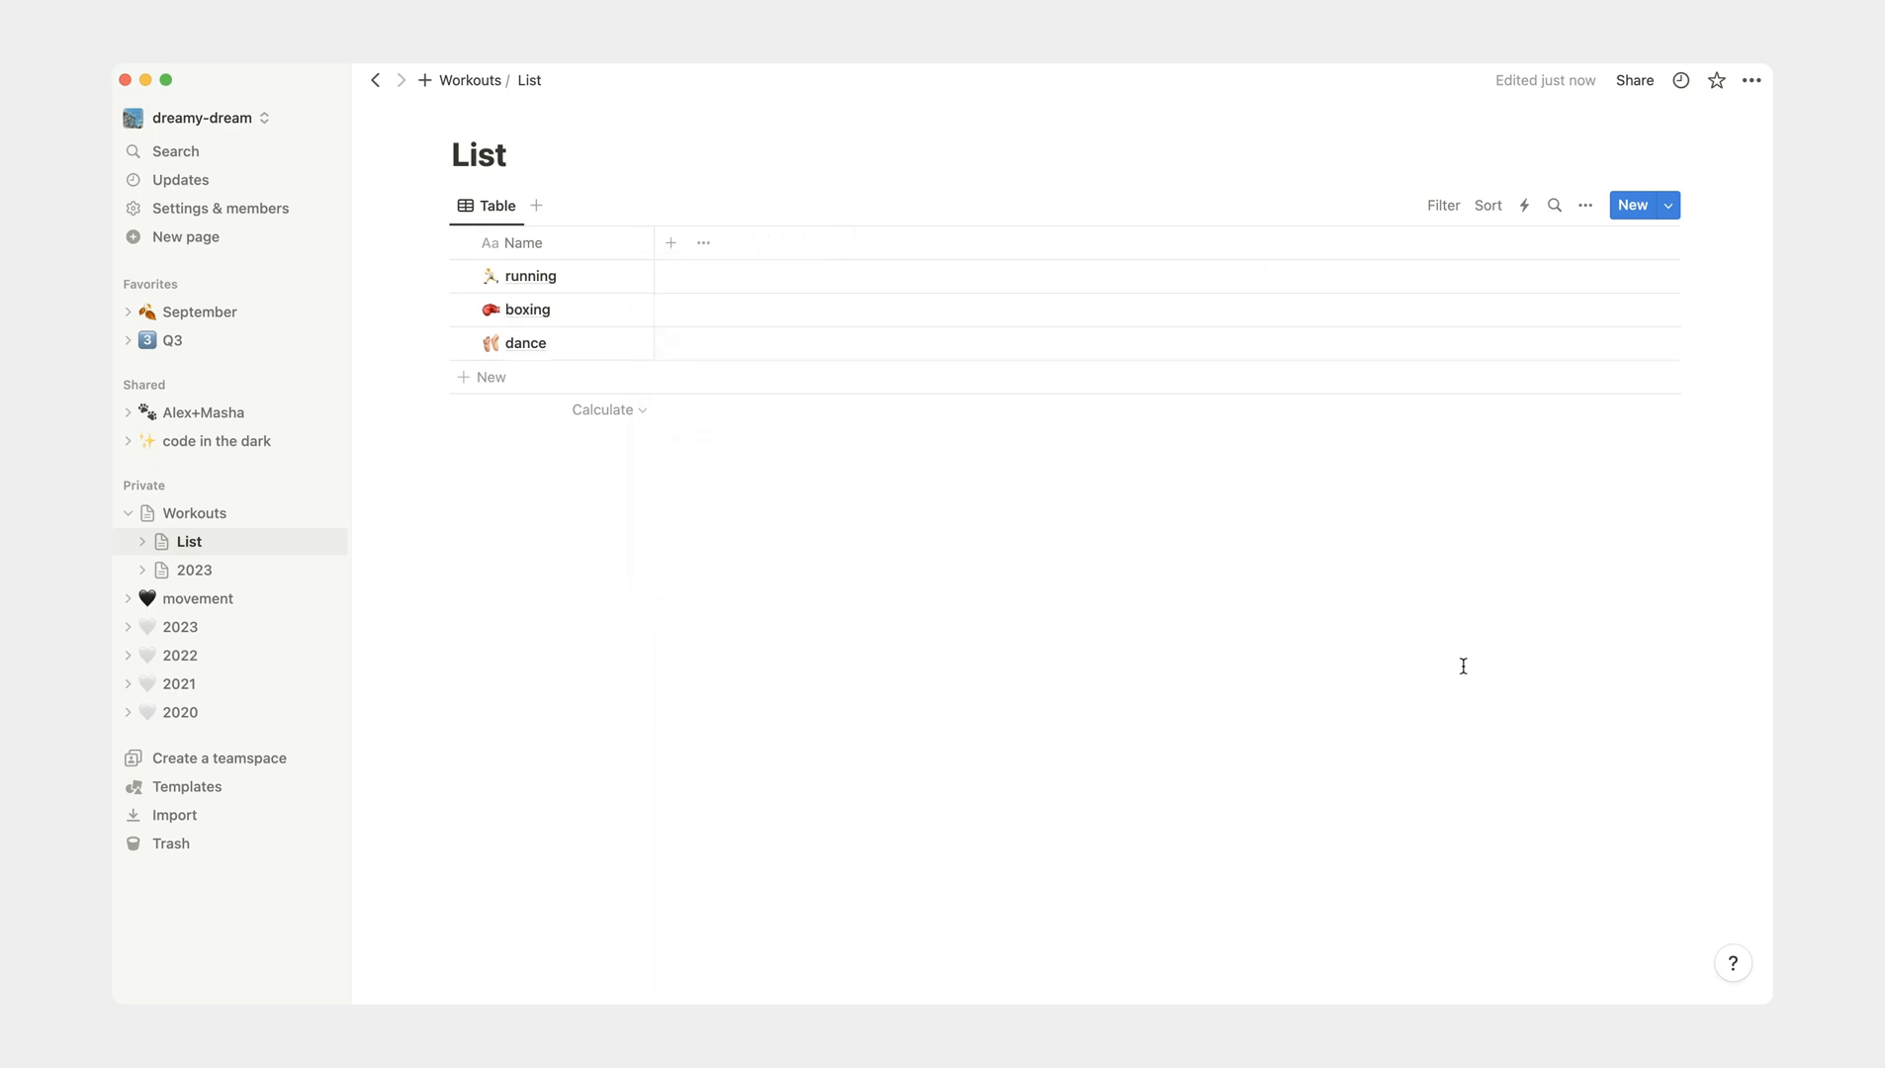
- Add a Rollup property named Q4 2023 to the List database, based on the Q4 2023 (relation) relation
{"action": "left_click", "coordinate": [671, 243]}
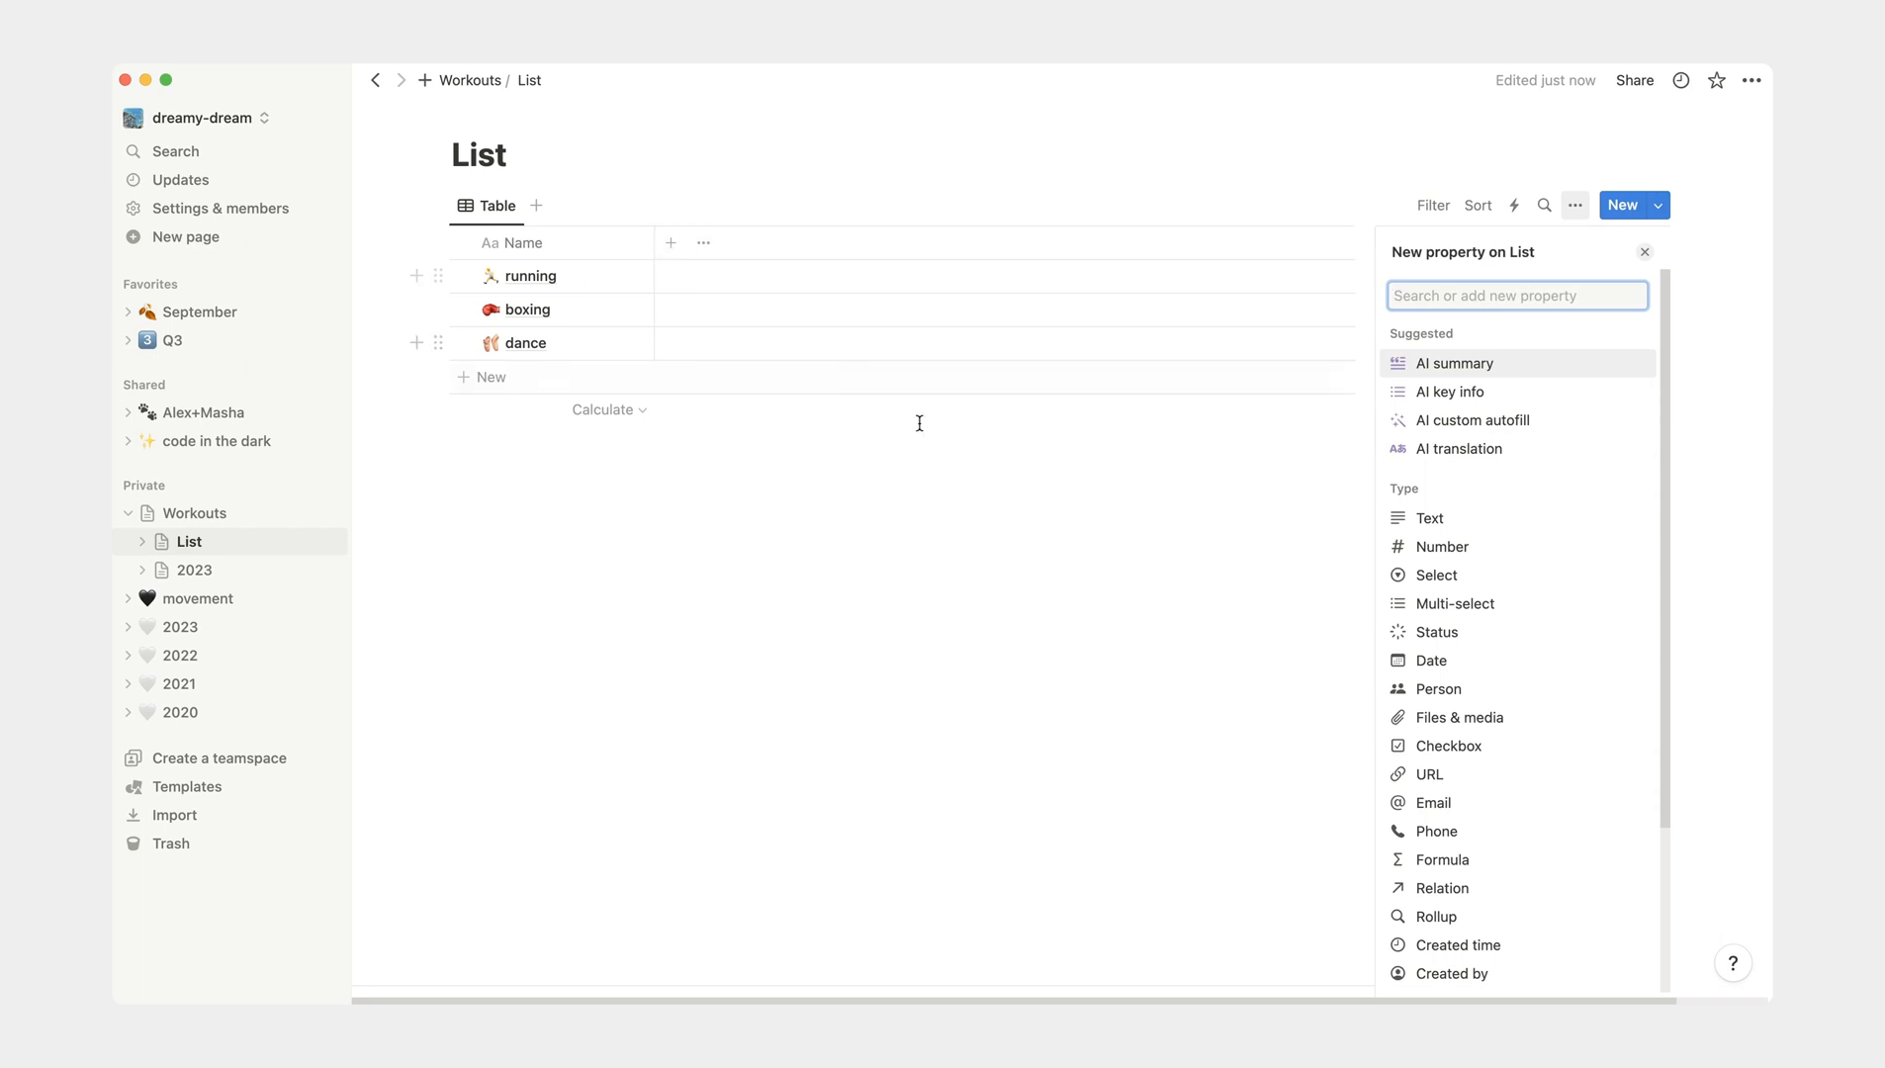
{"action": "type", "text": "roll"}
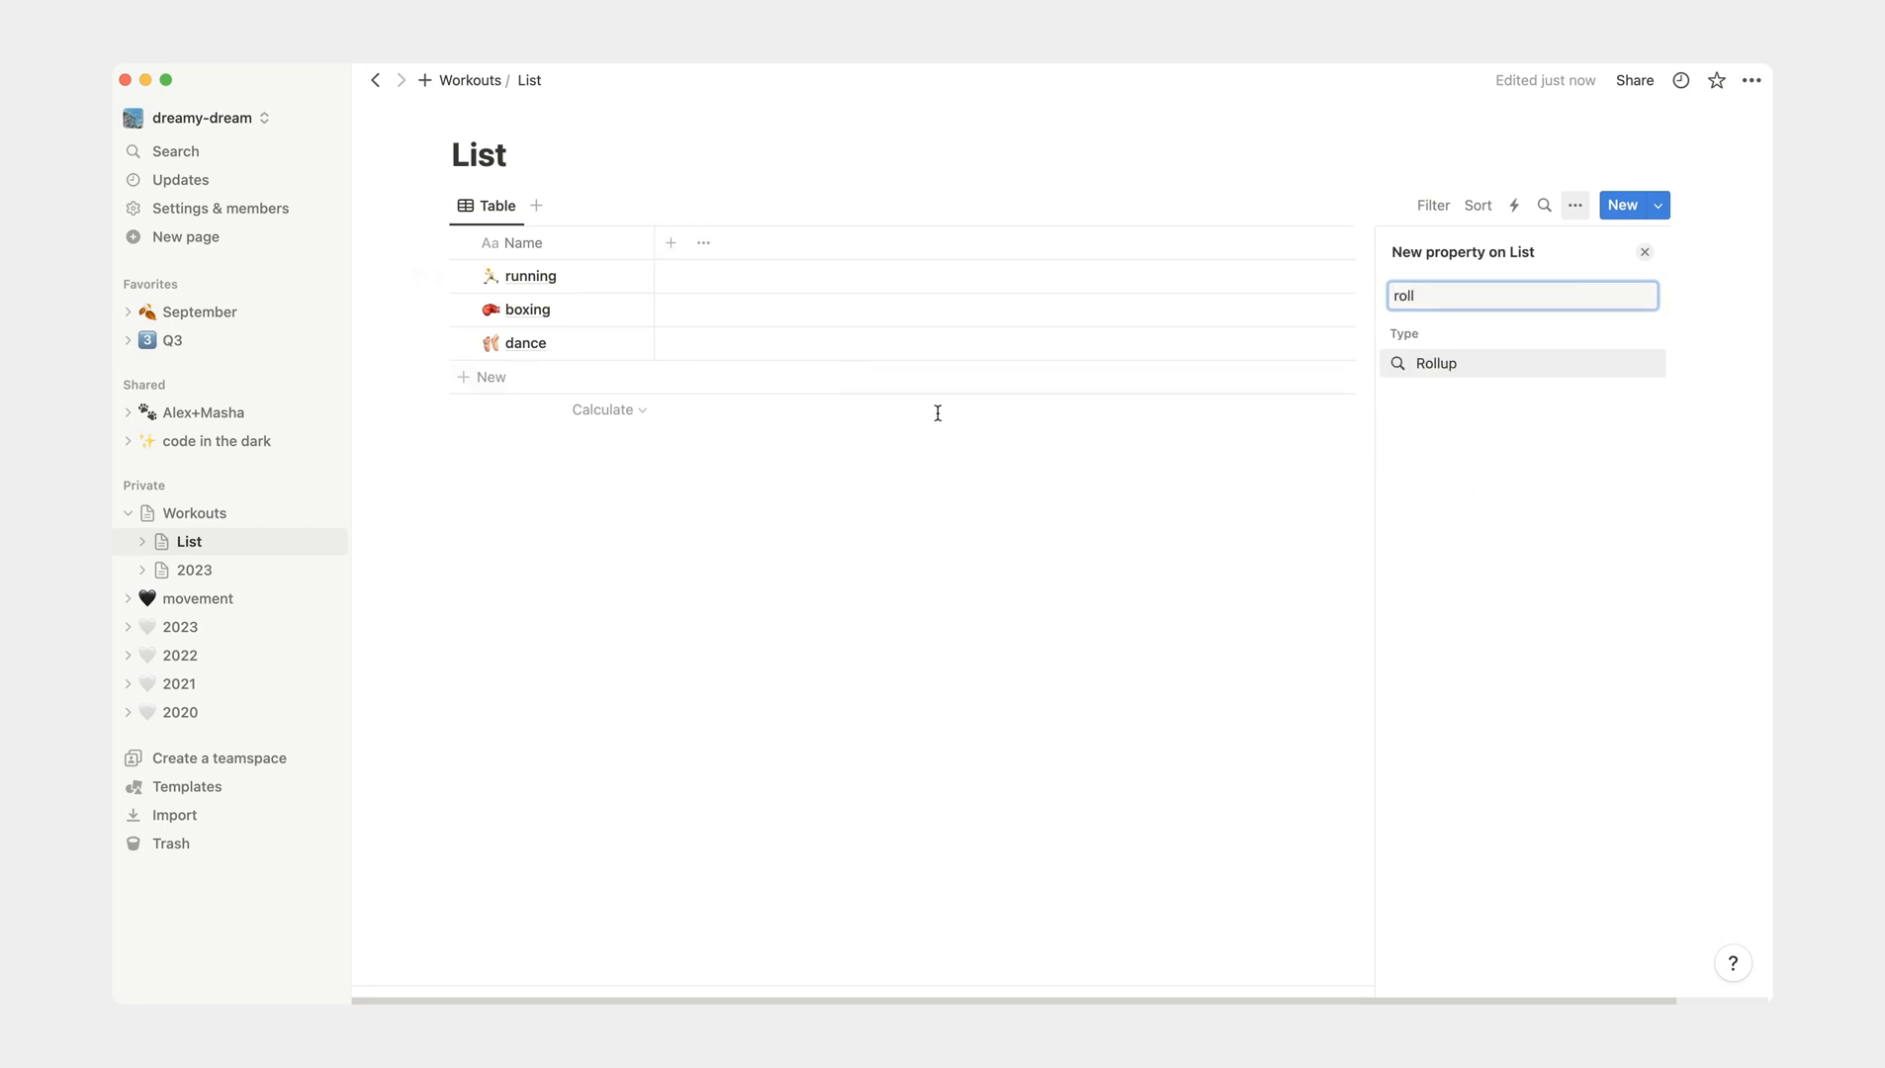
{"action": "left_click", "coordinate": [1474, 364]}
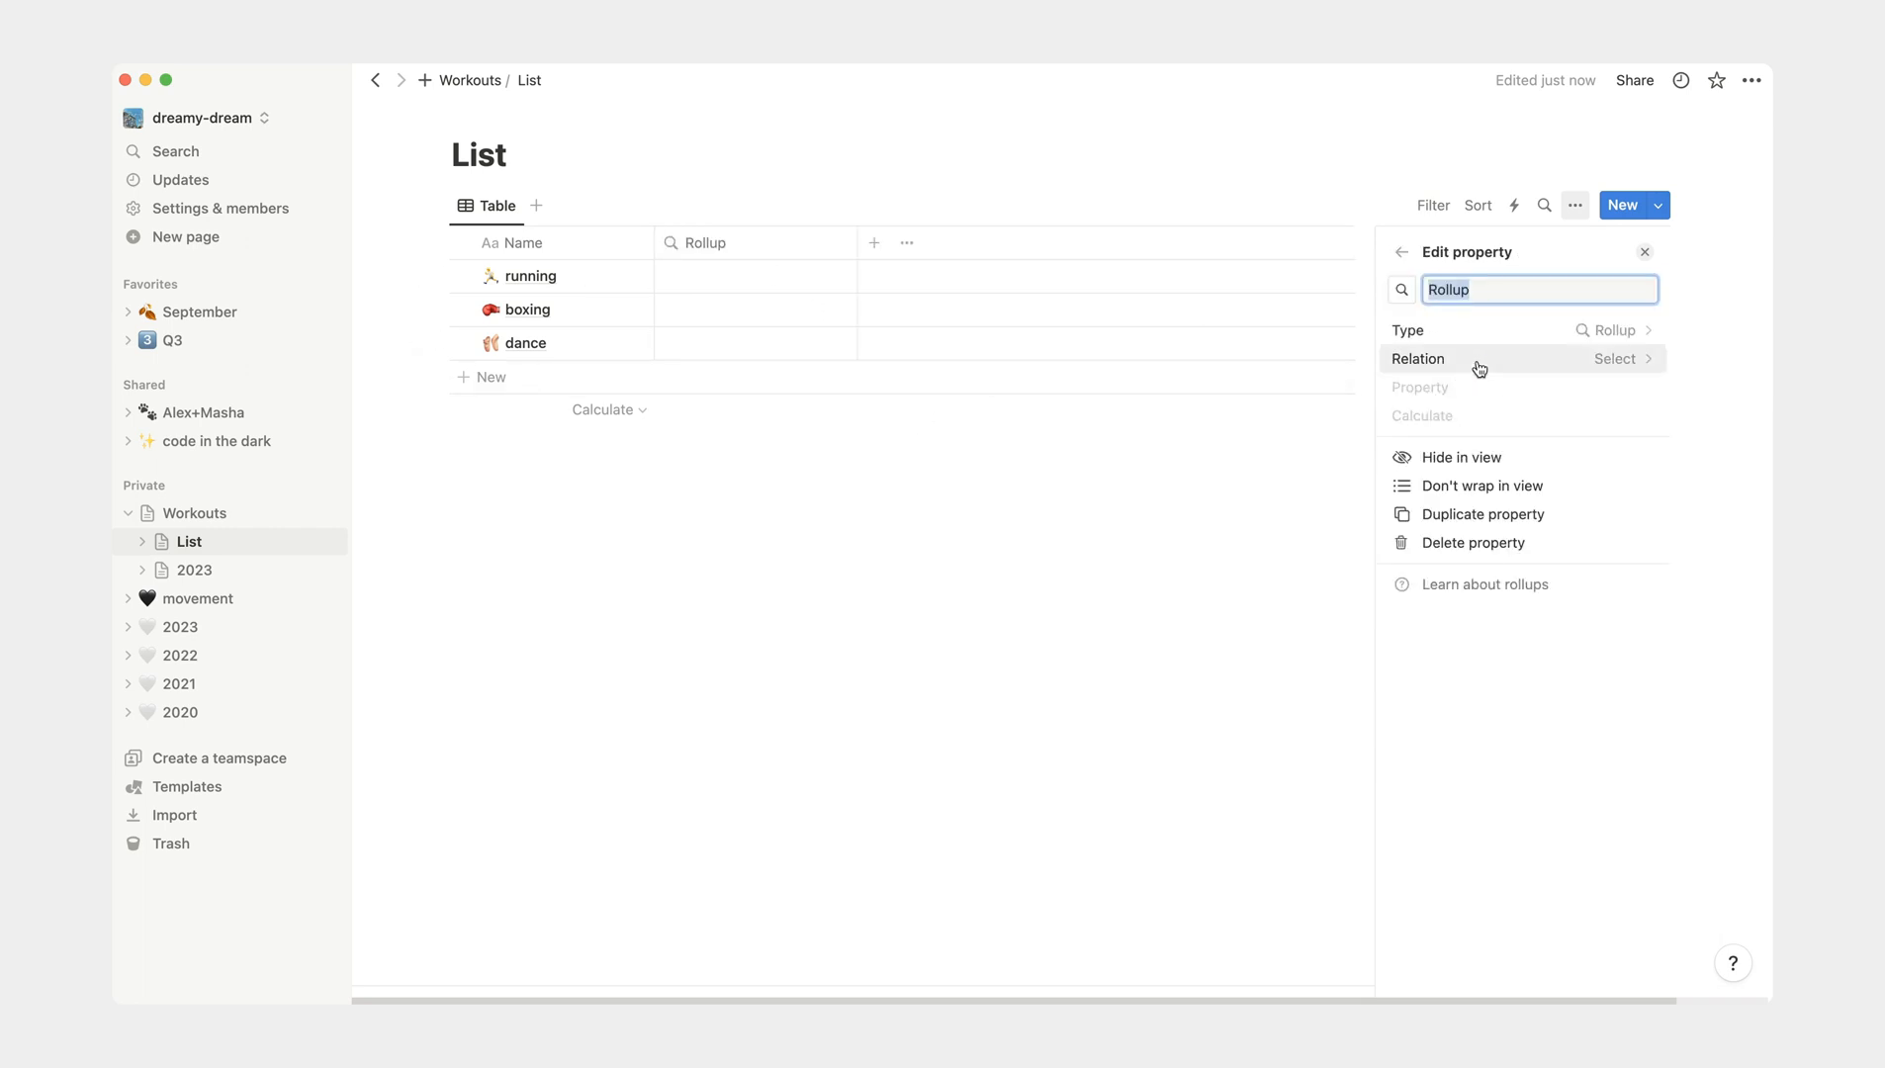
{"action": "type", "text": "Q4 2023"}
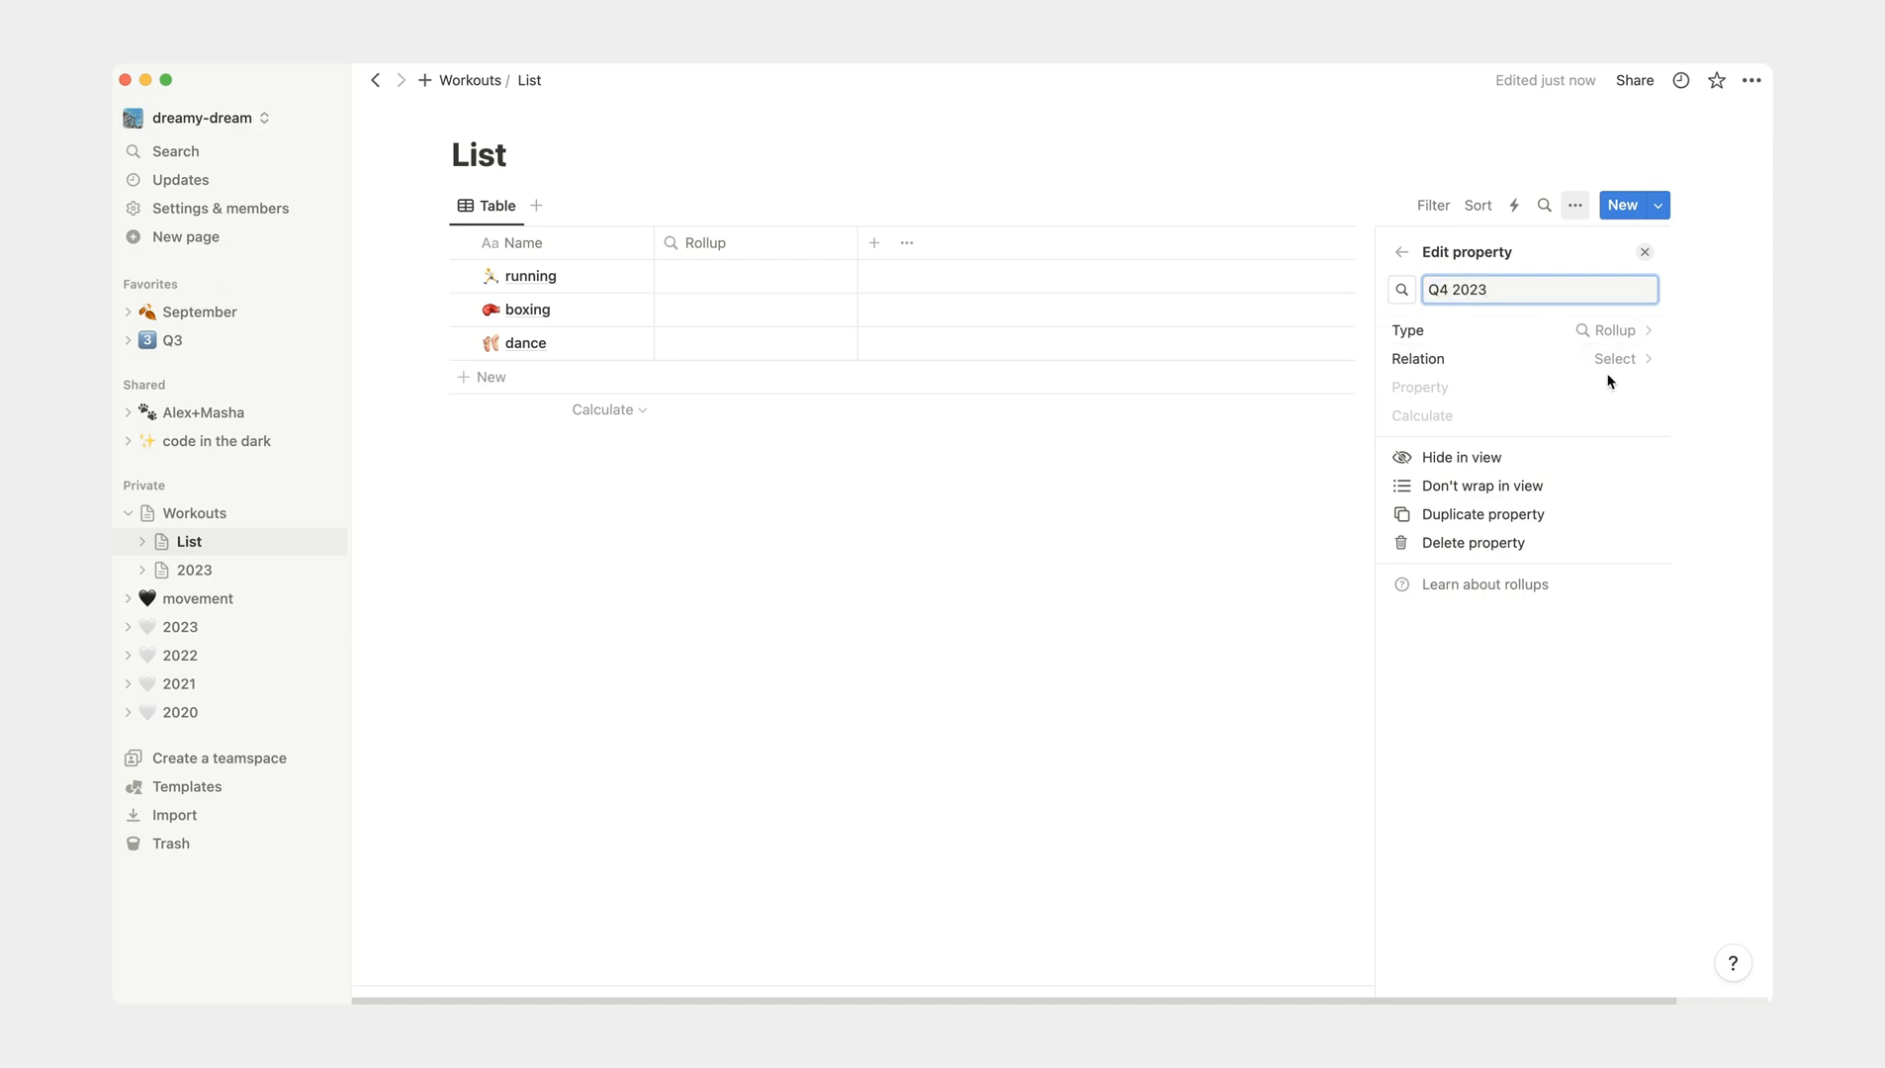
{"action": "left_click", "coordinate": [1623, 371]}
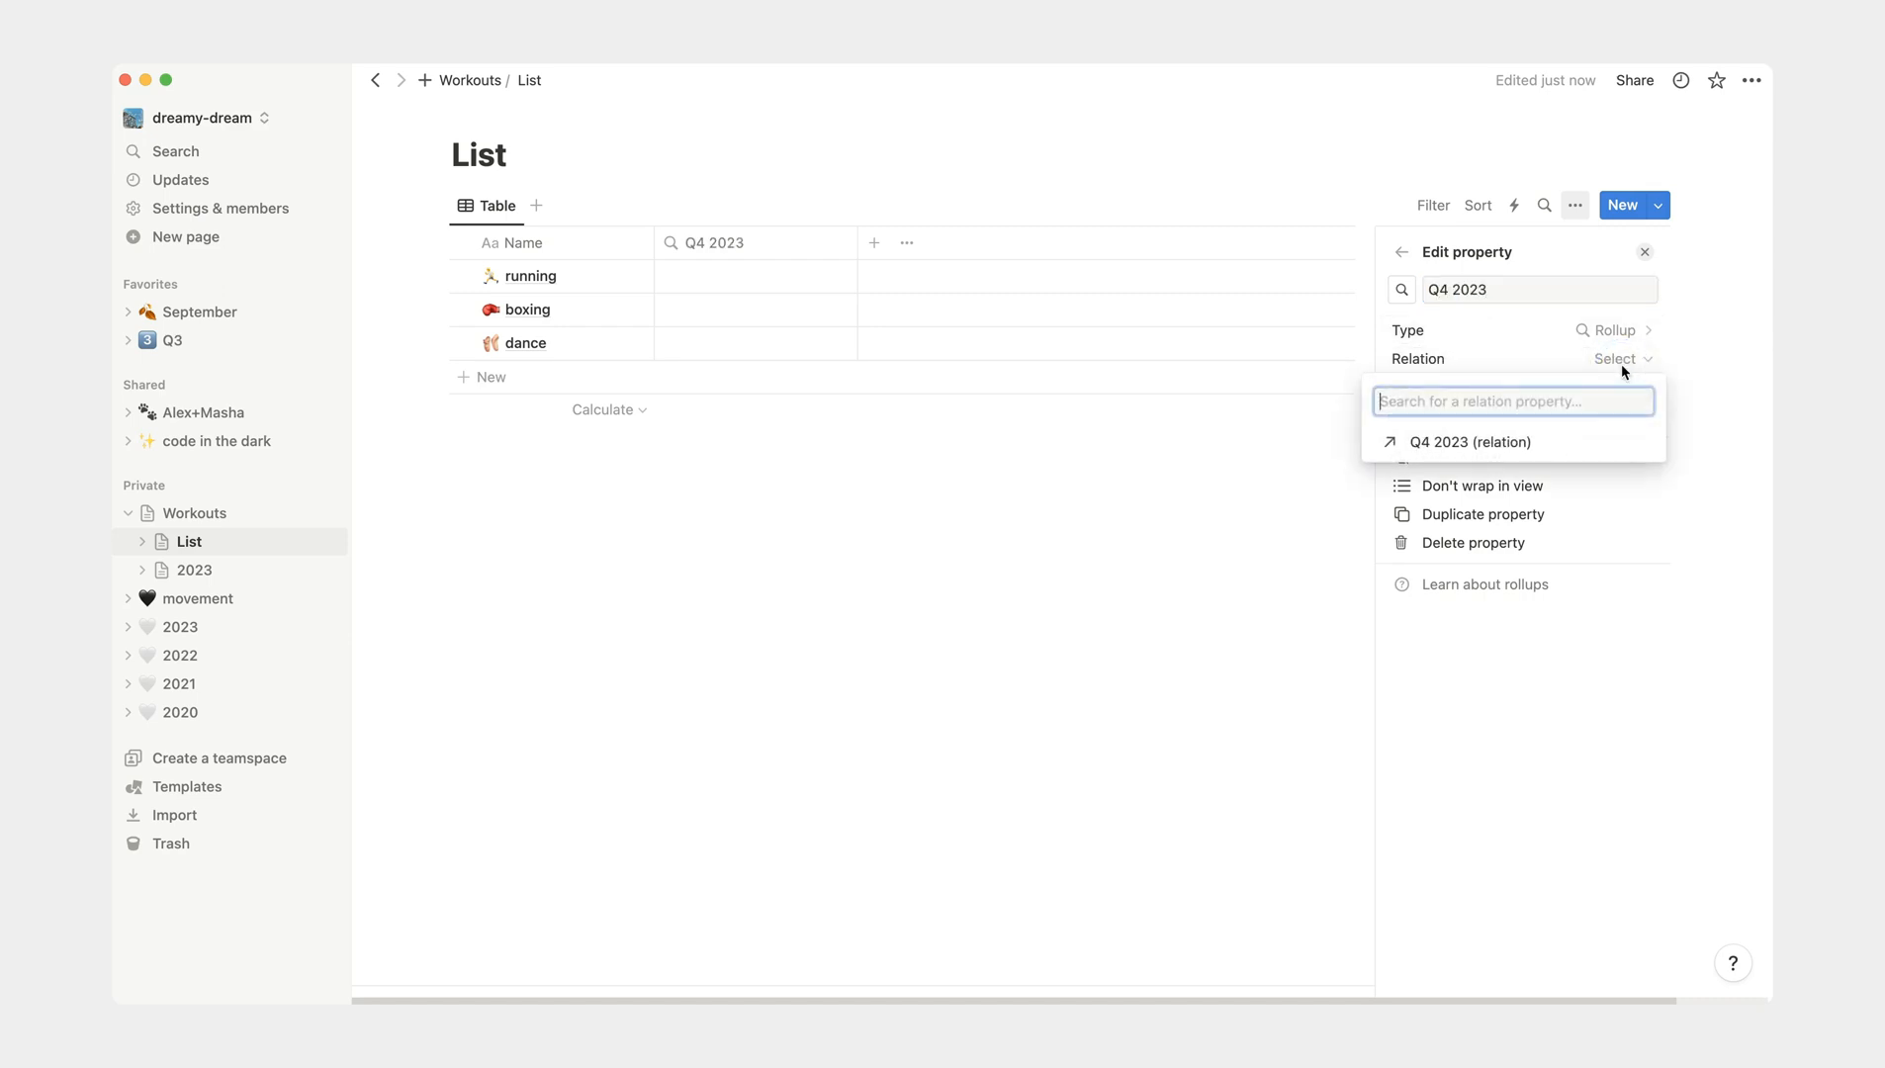
{"action": "left_click", "coordinate": [1533, 443]}
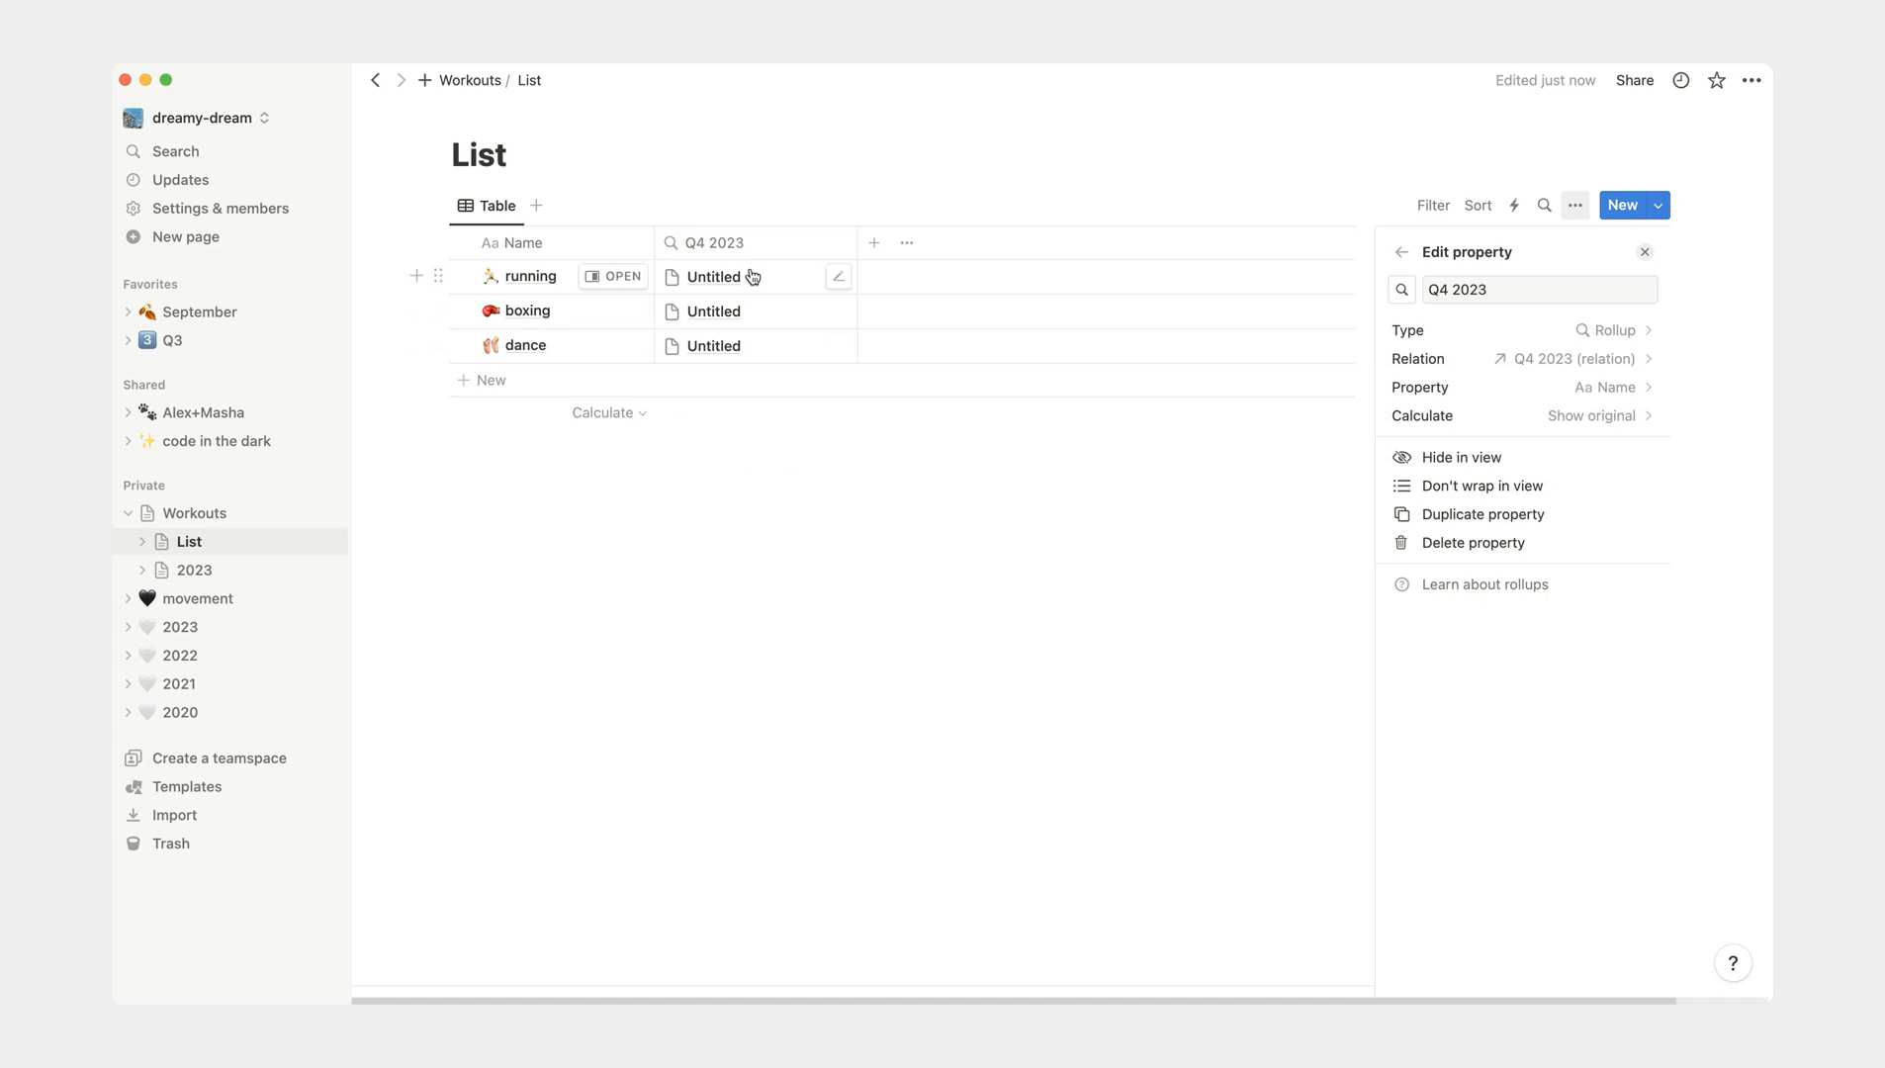
- Set the Q4 2023 rollup to the Workouts property with the Count all calculation, and view the List table
{"action": "left_click", "coordinate": [1635, 388]}
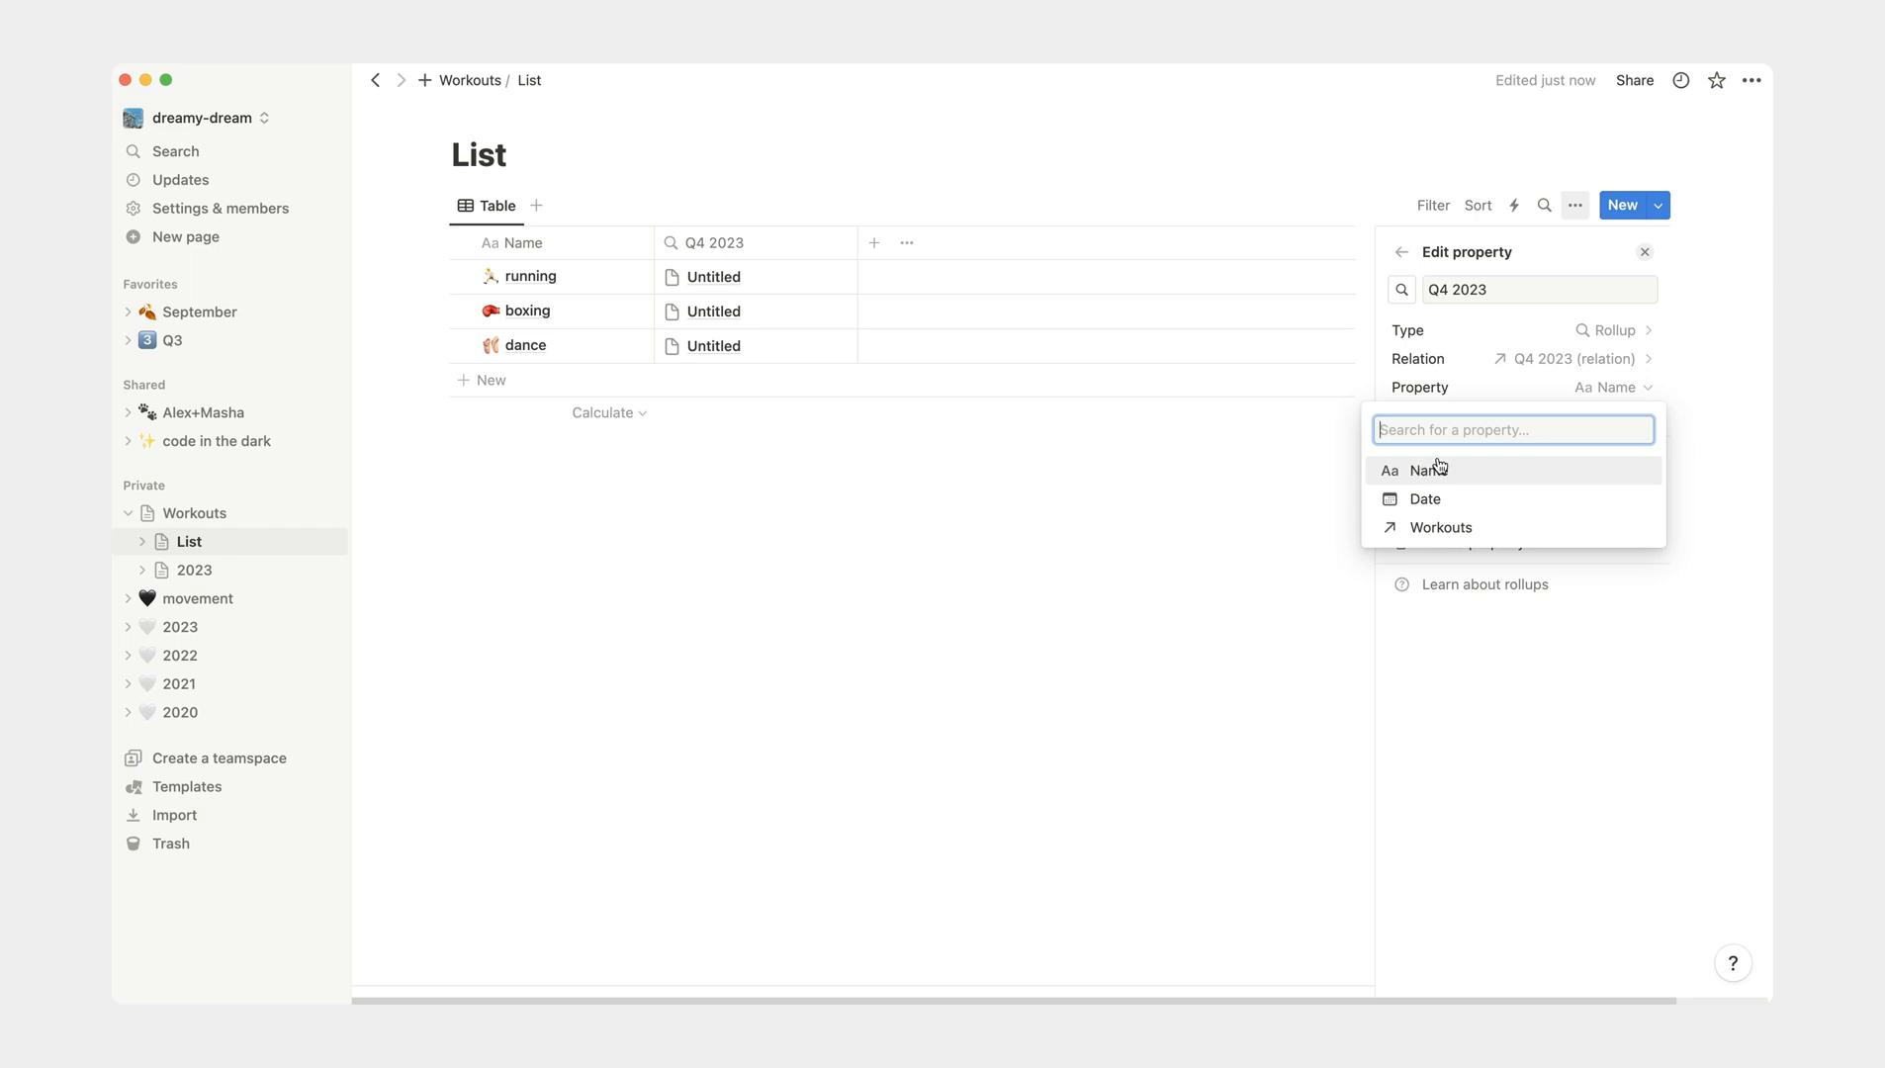
{"action": "left_click", "coordinate": [1435, 534]}
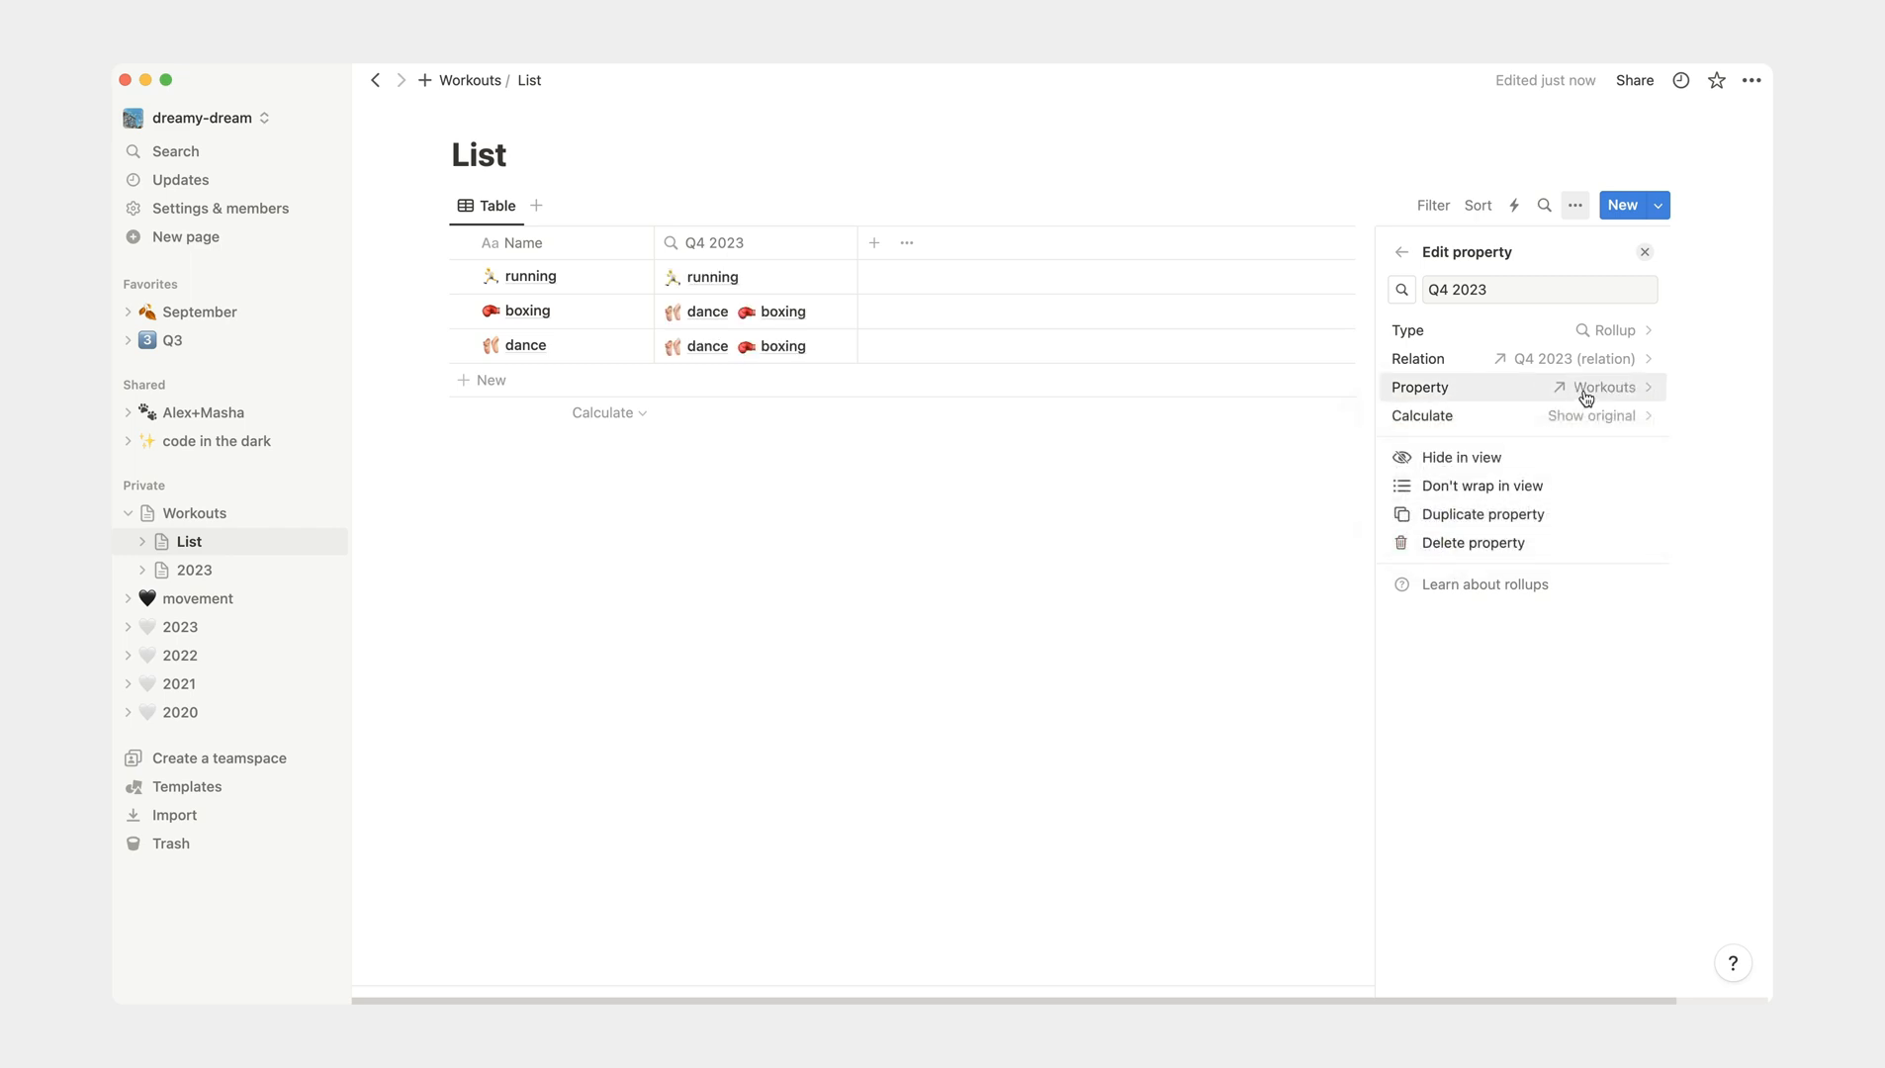
{"action": "left_click", "coordinate": [1590, 419]}
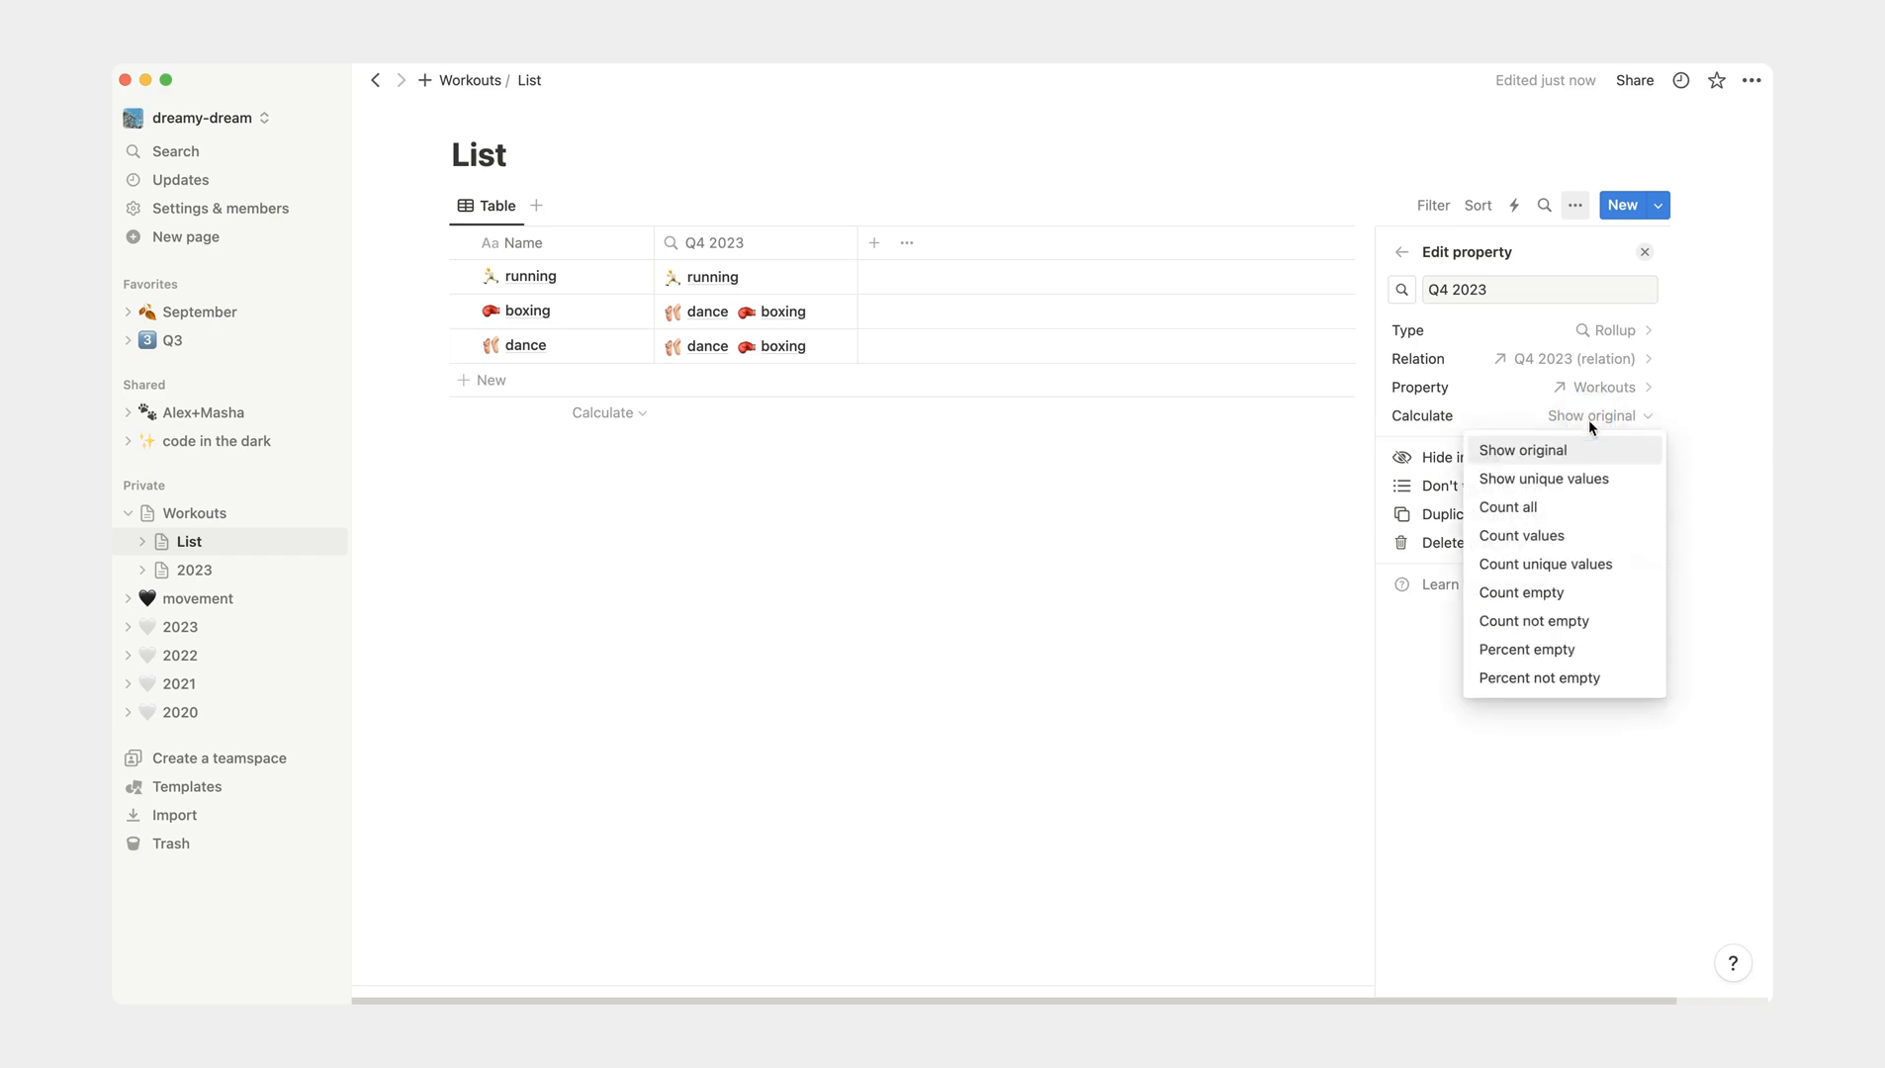
{"action": "left_click", "coordinate": [1597, 511]}
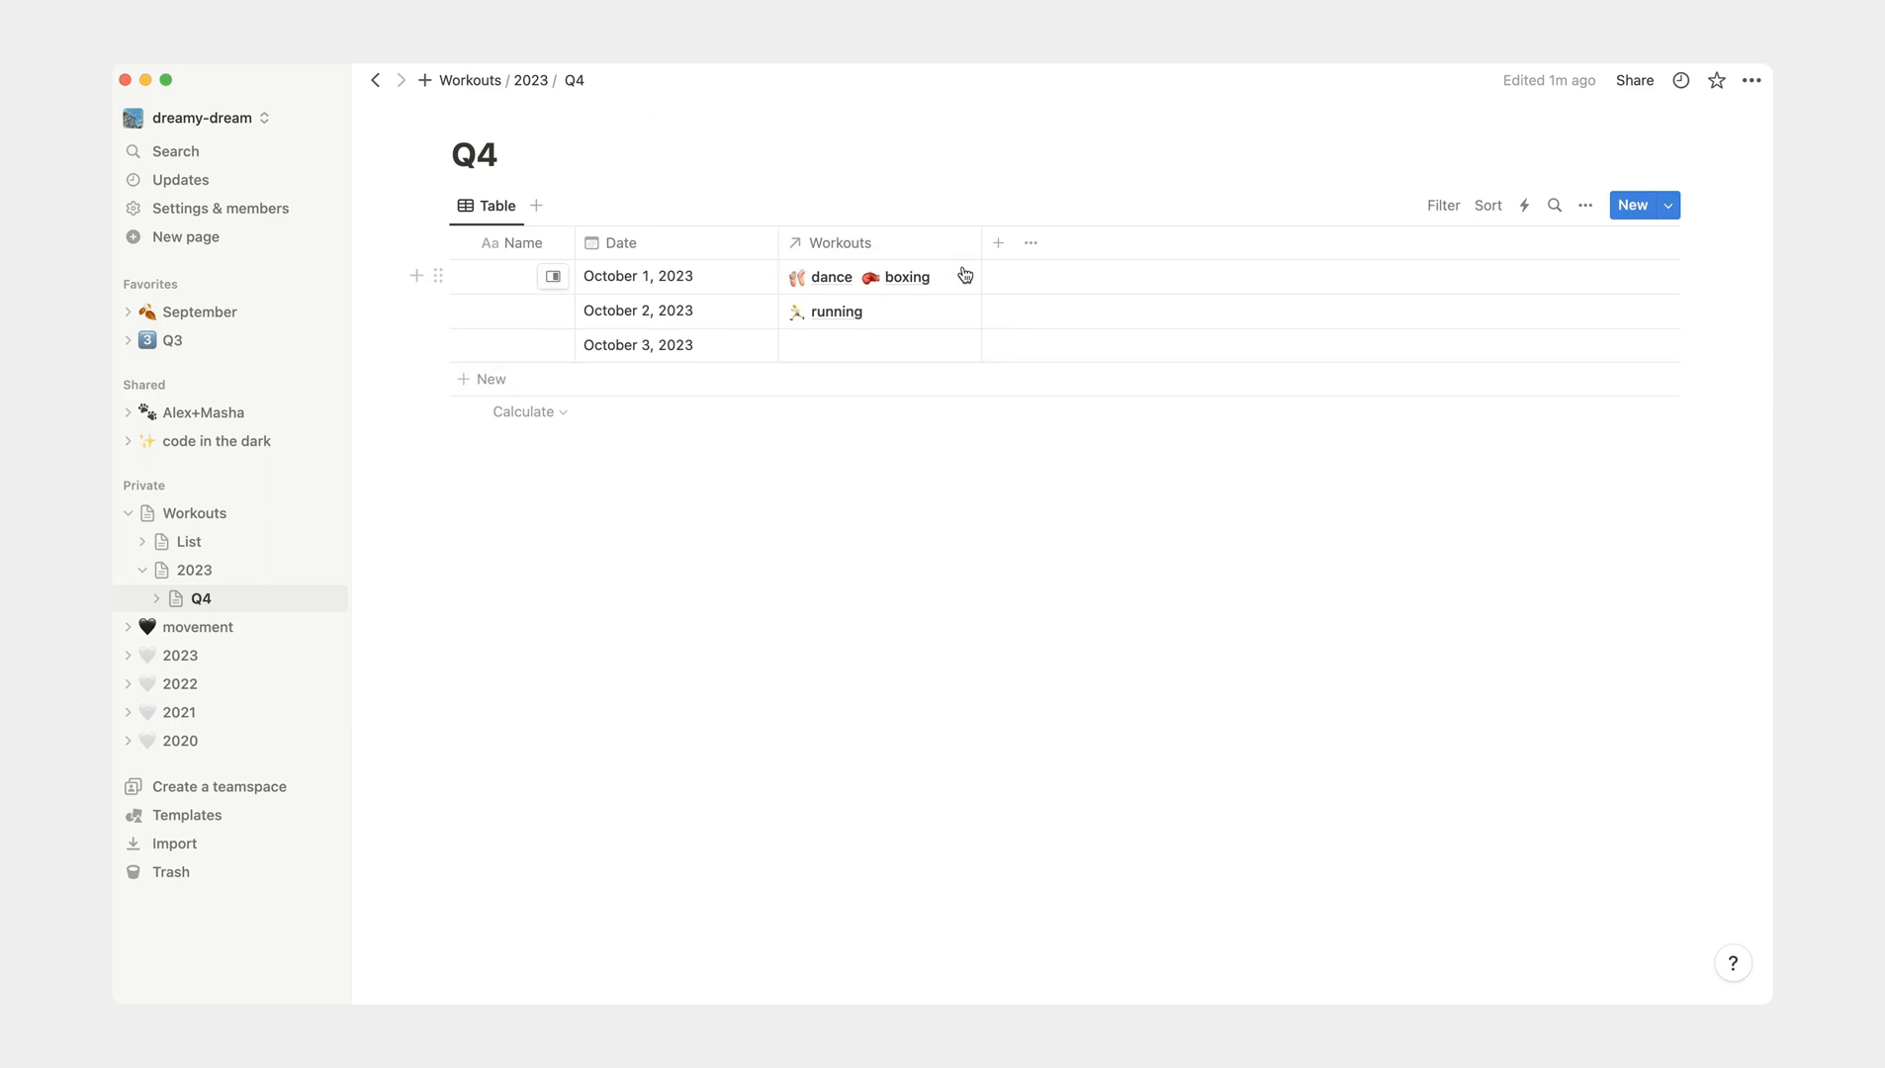
{"action": "left_click", "coordinate": [188, 541]}
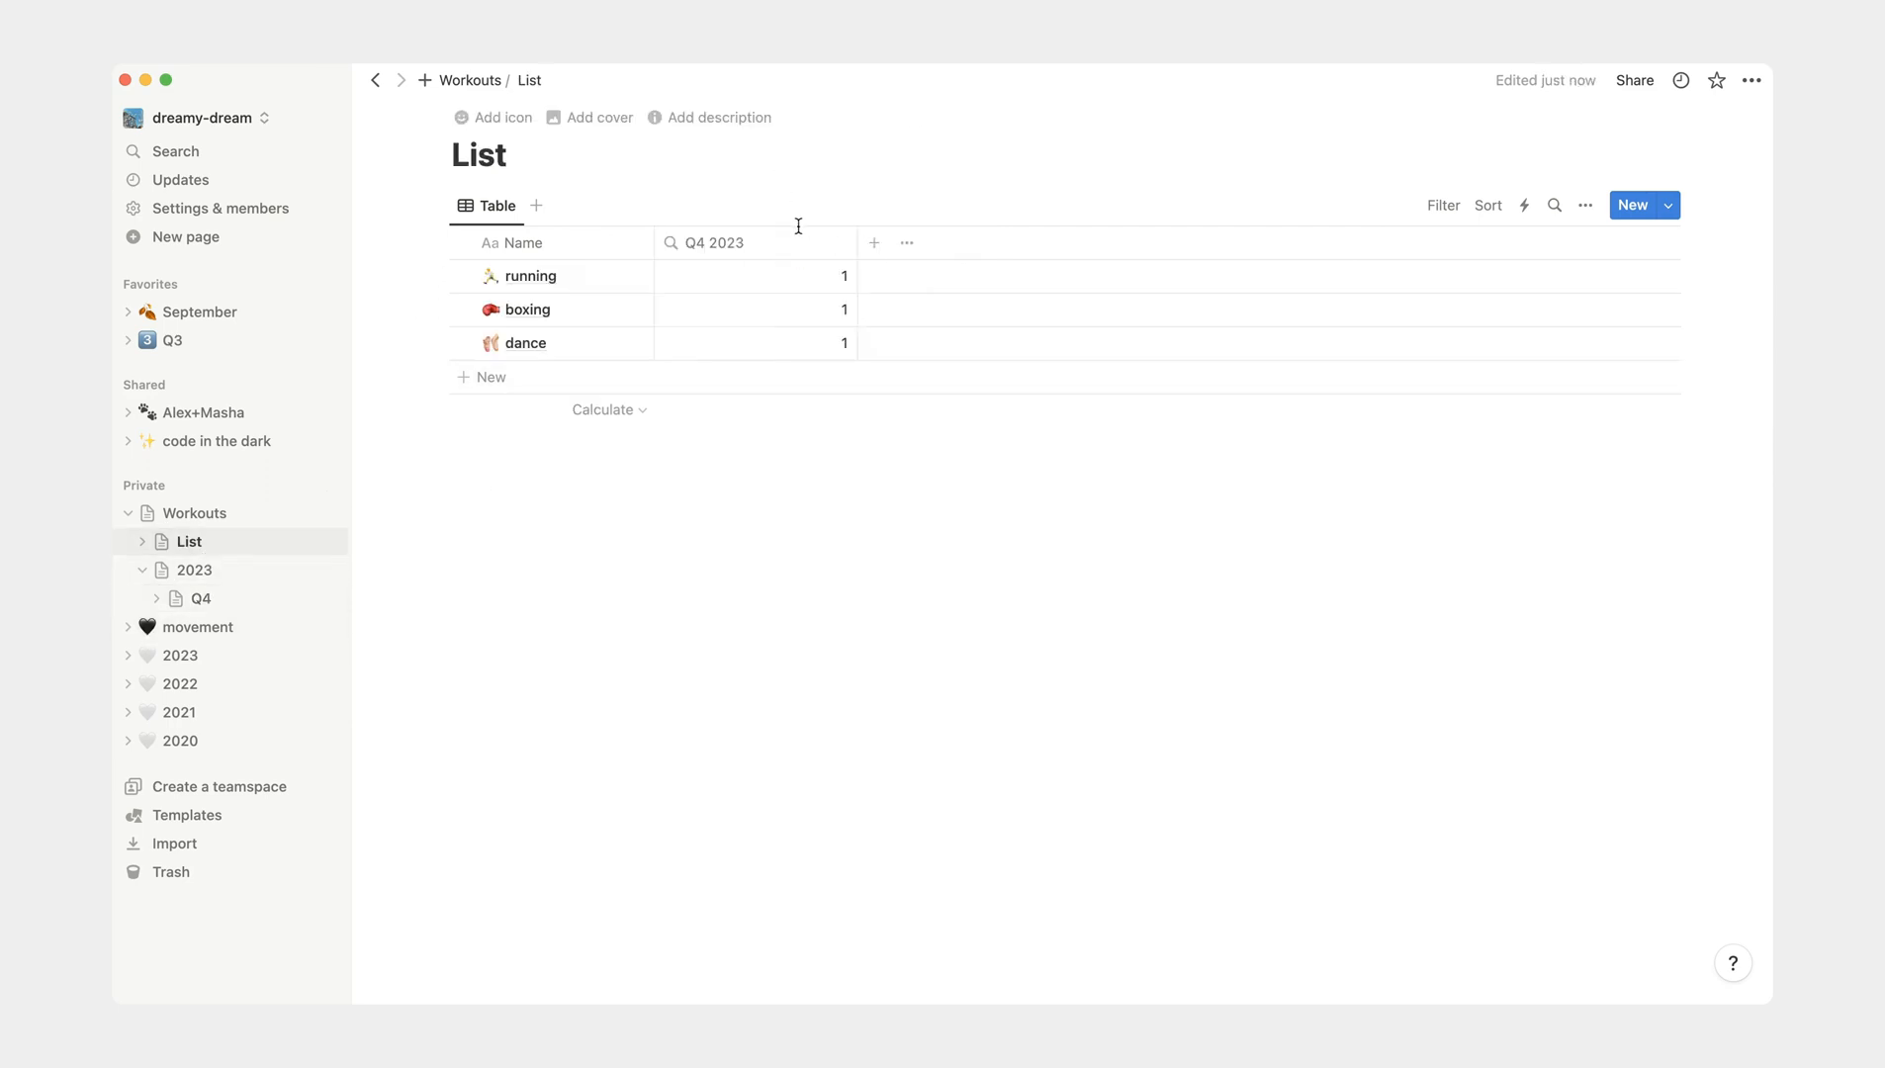
- Link running to the October 3, 2023 row in the Q4 table's Workouts column
{"action": "left_click", "coordinate": [210, 600]}
{"action": "left_click", "coordinate": [865, 339]}
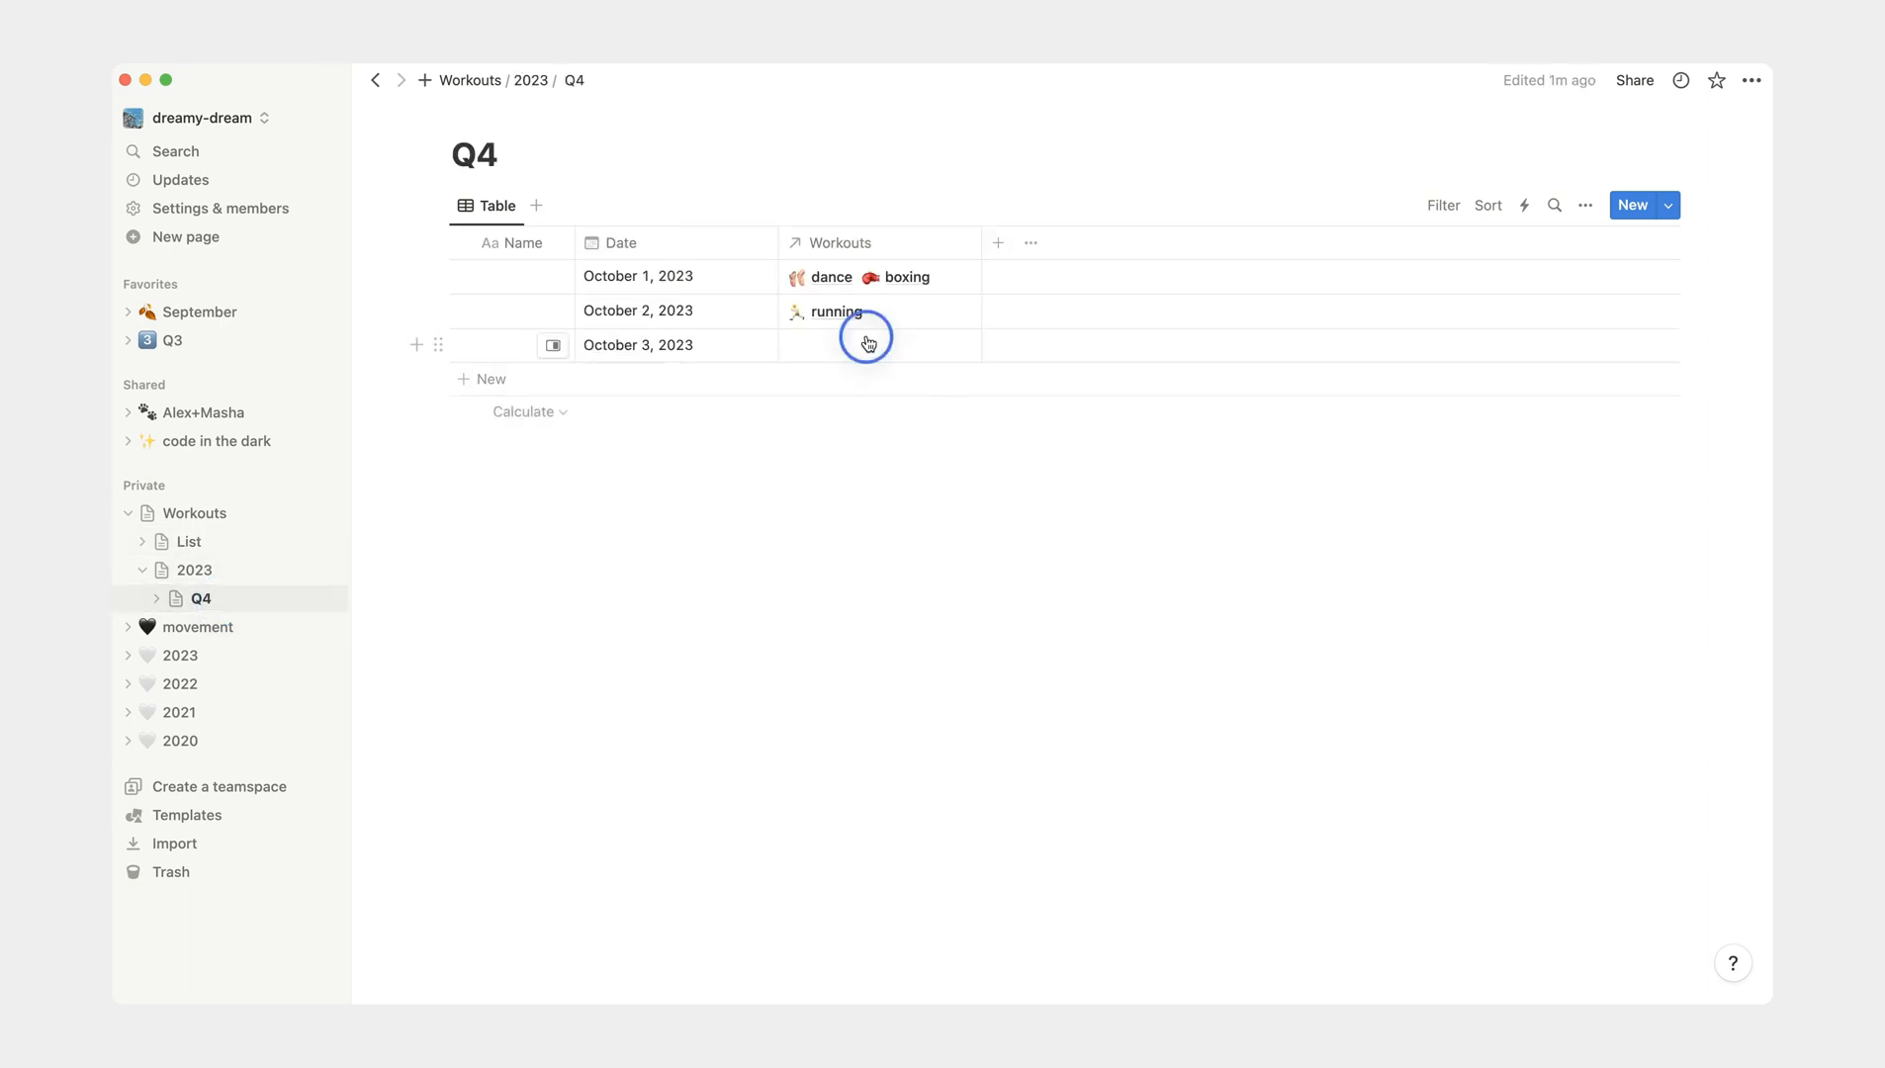
{"action": "left_click", "coordinate": [914, 492]}
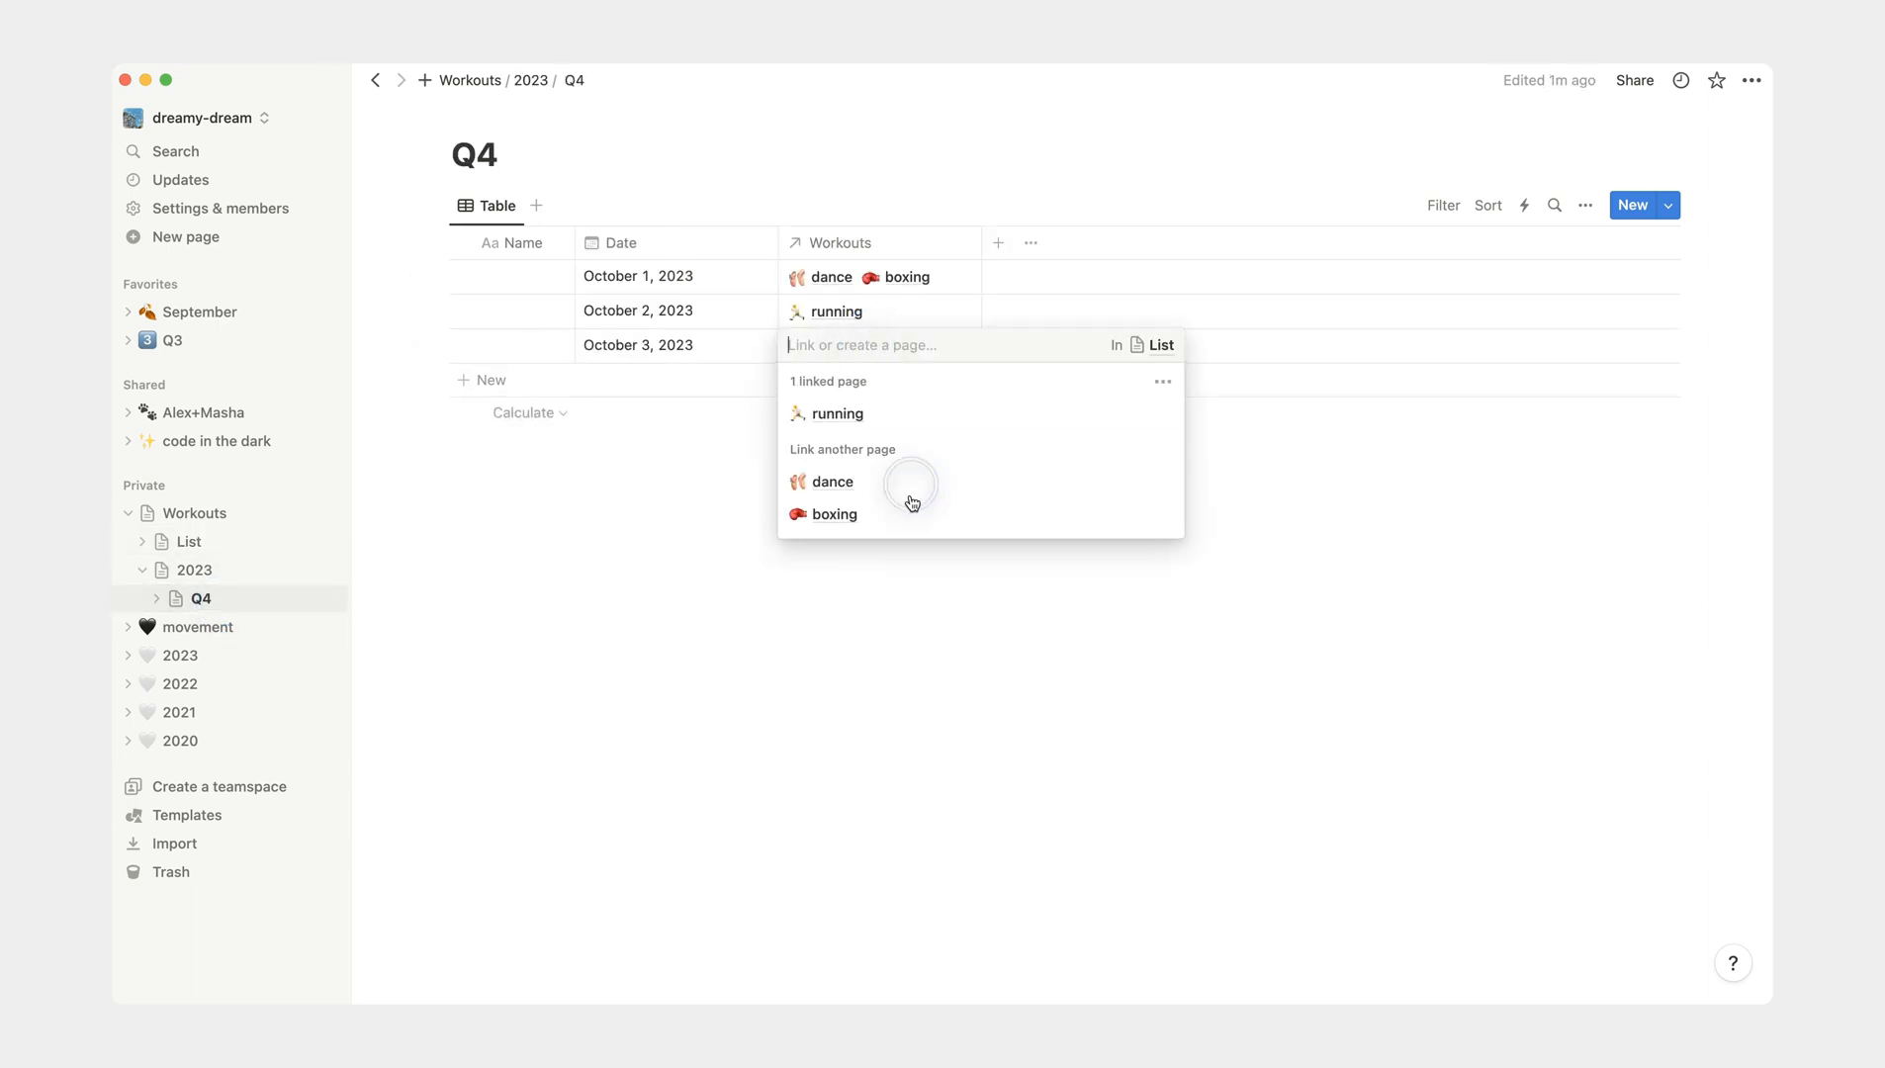
{"action": "left_click", "coordinate": [1016, 792]}
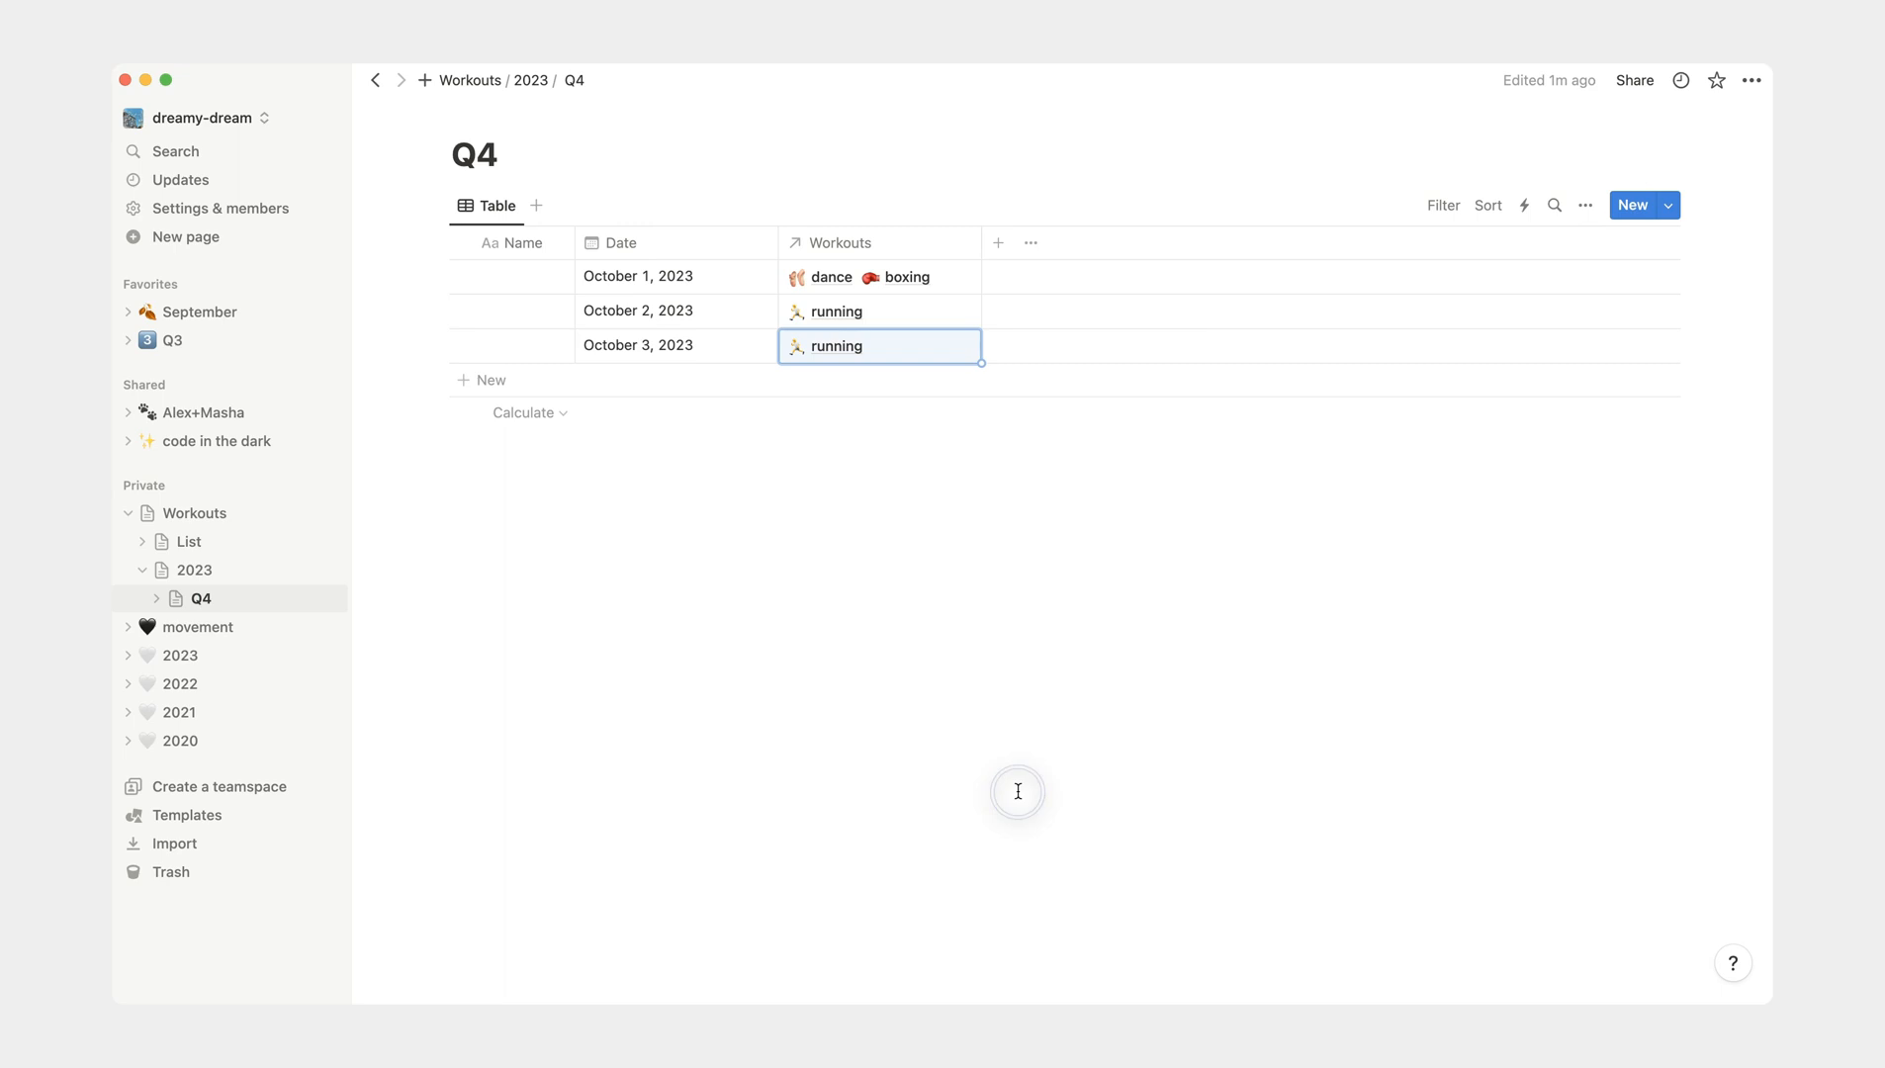
- Open the List database and set the Q4 2023 column's calculation to Sum
{"action": "left_click", "coordinate": [232, 540]}
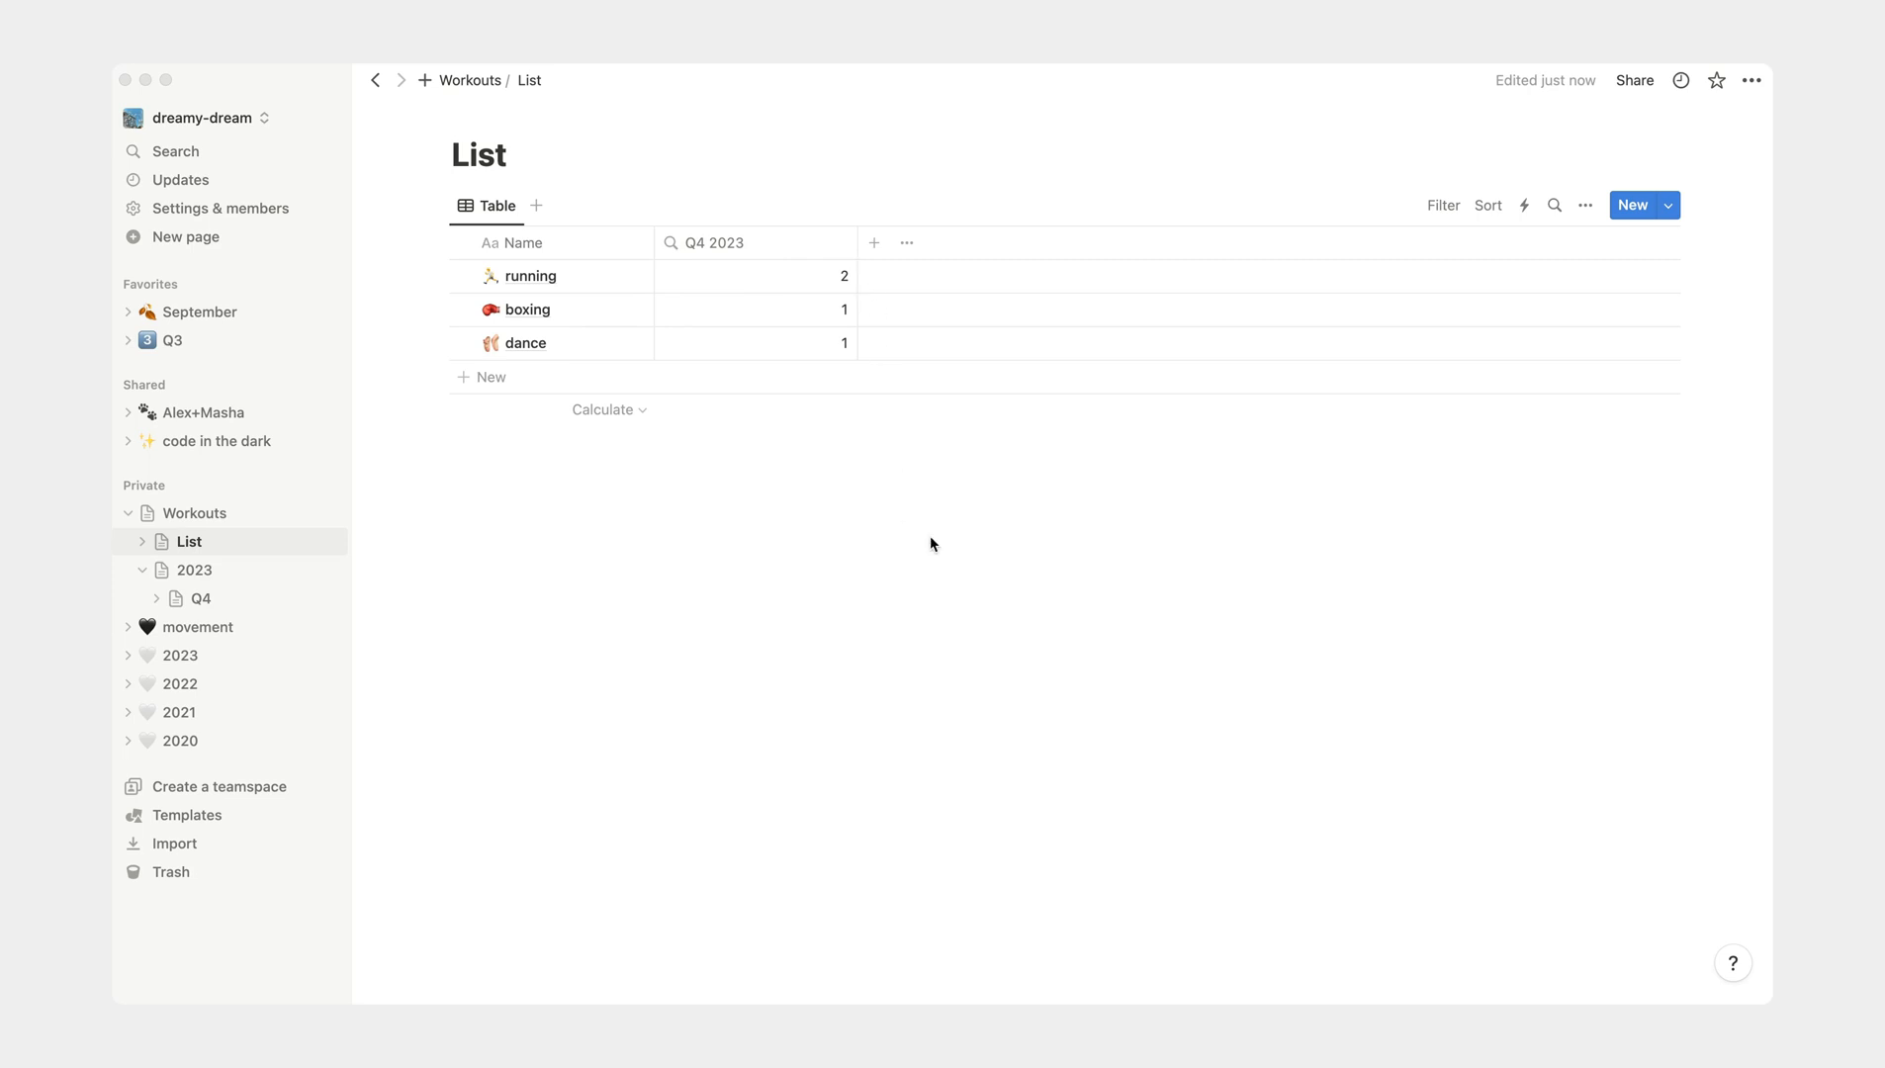
{"action": "left_click", "coordinate": [828, 410]}
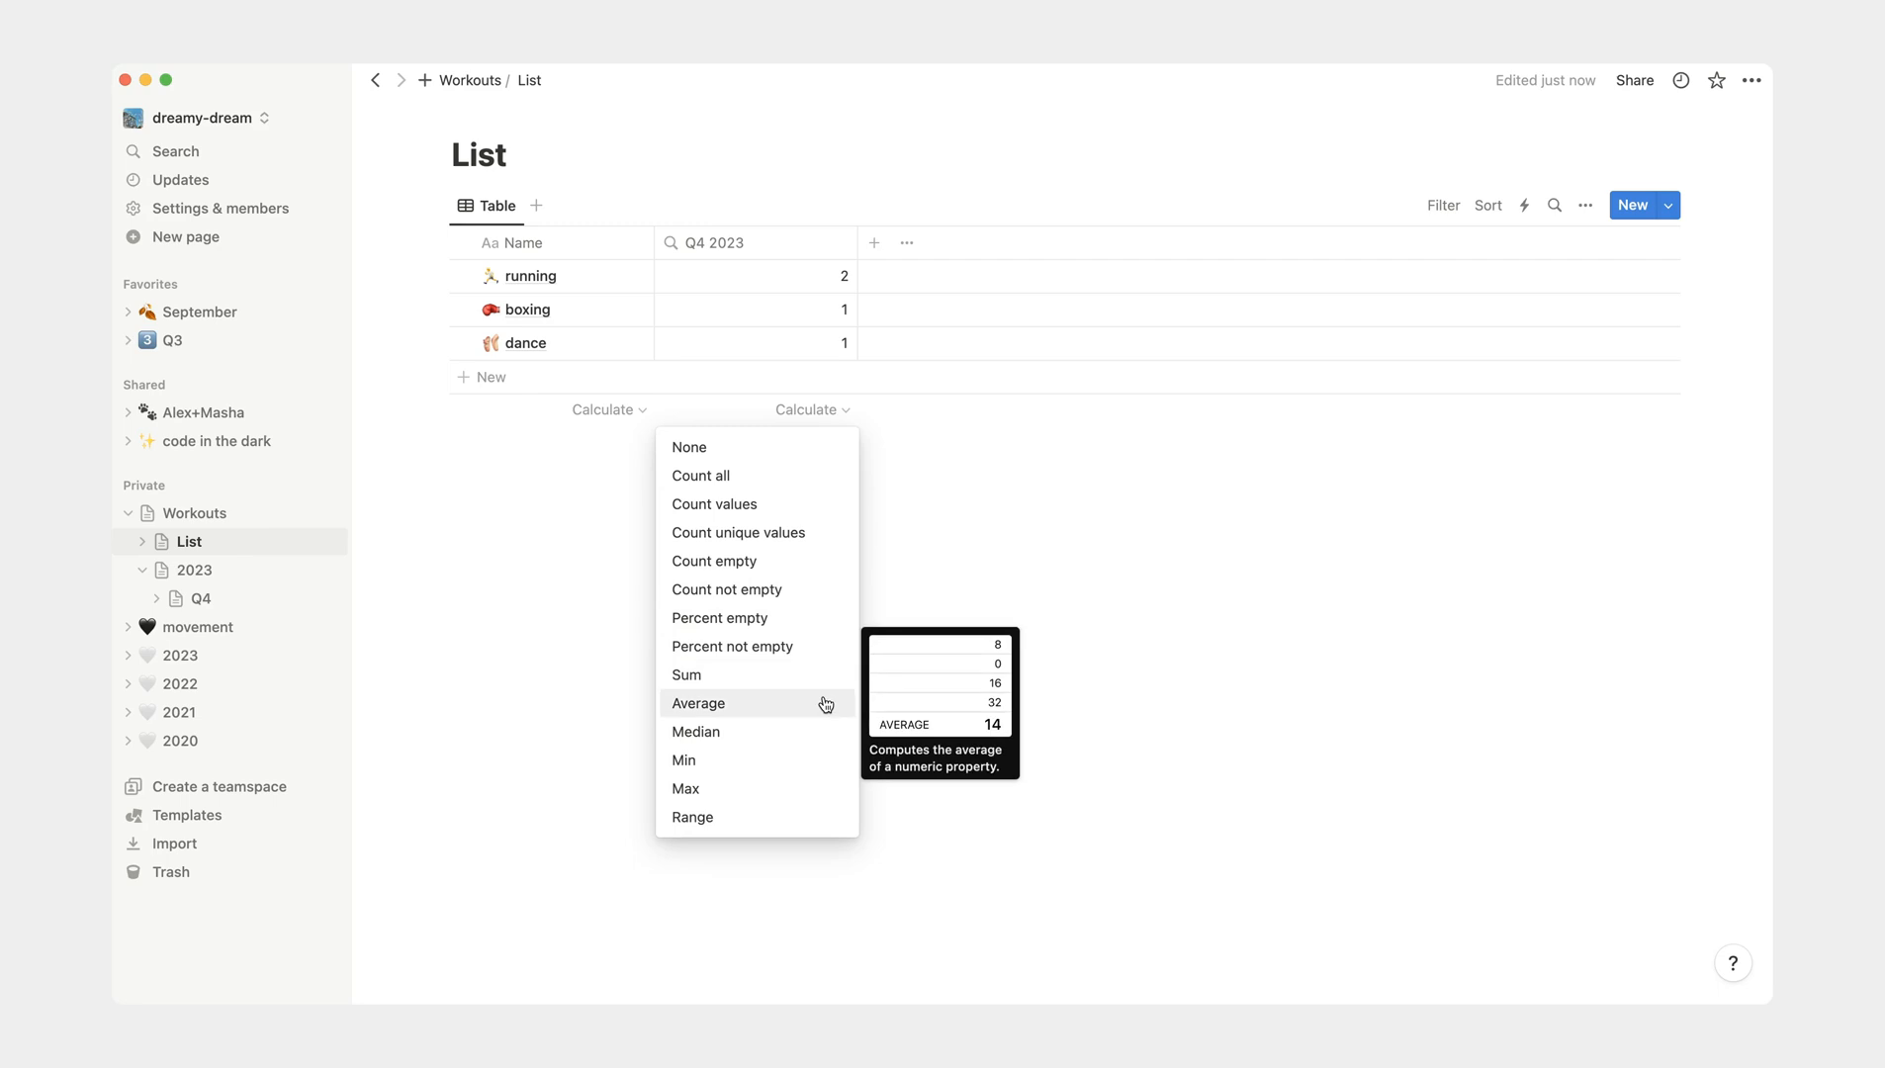
{"action": "left_click", "coordinate": [793, 679]}
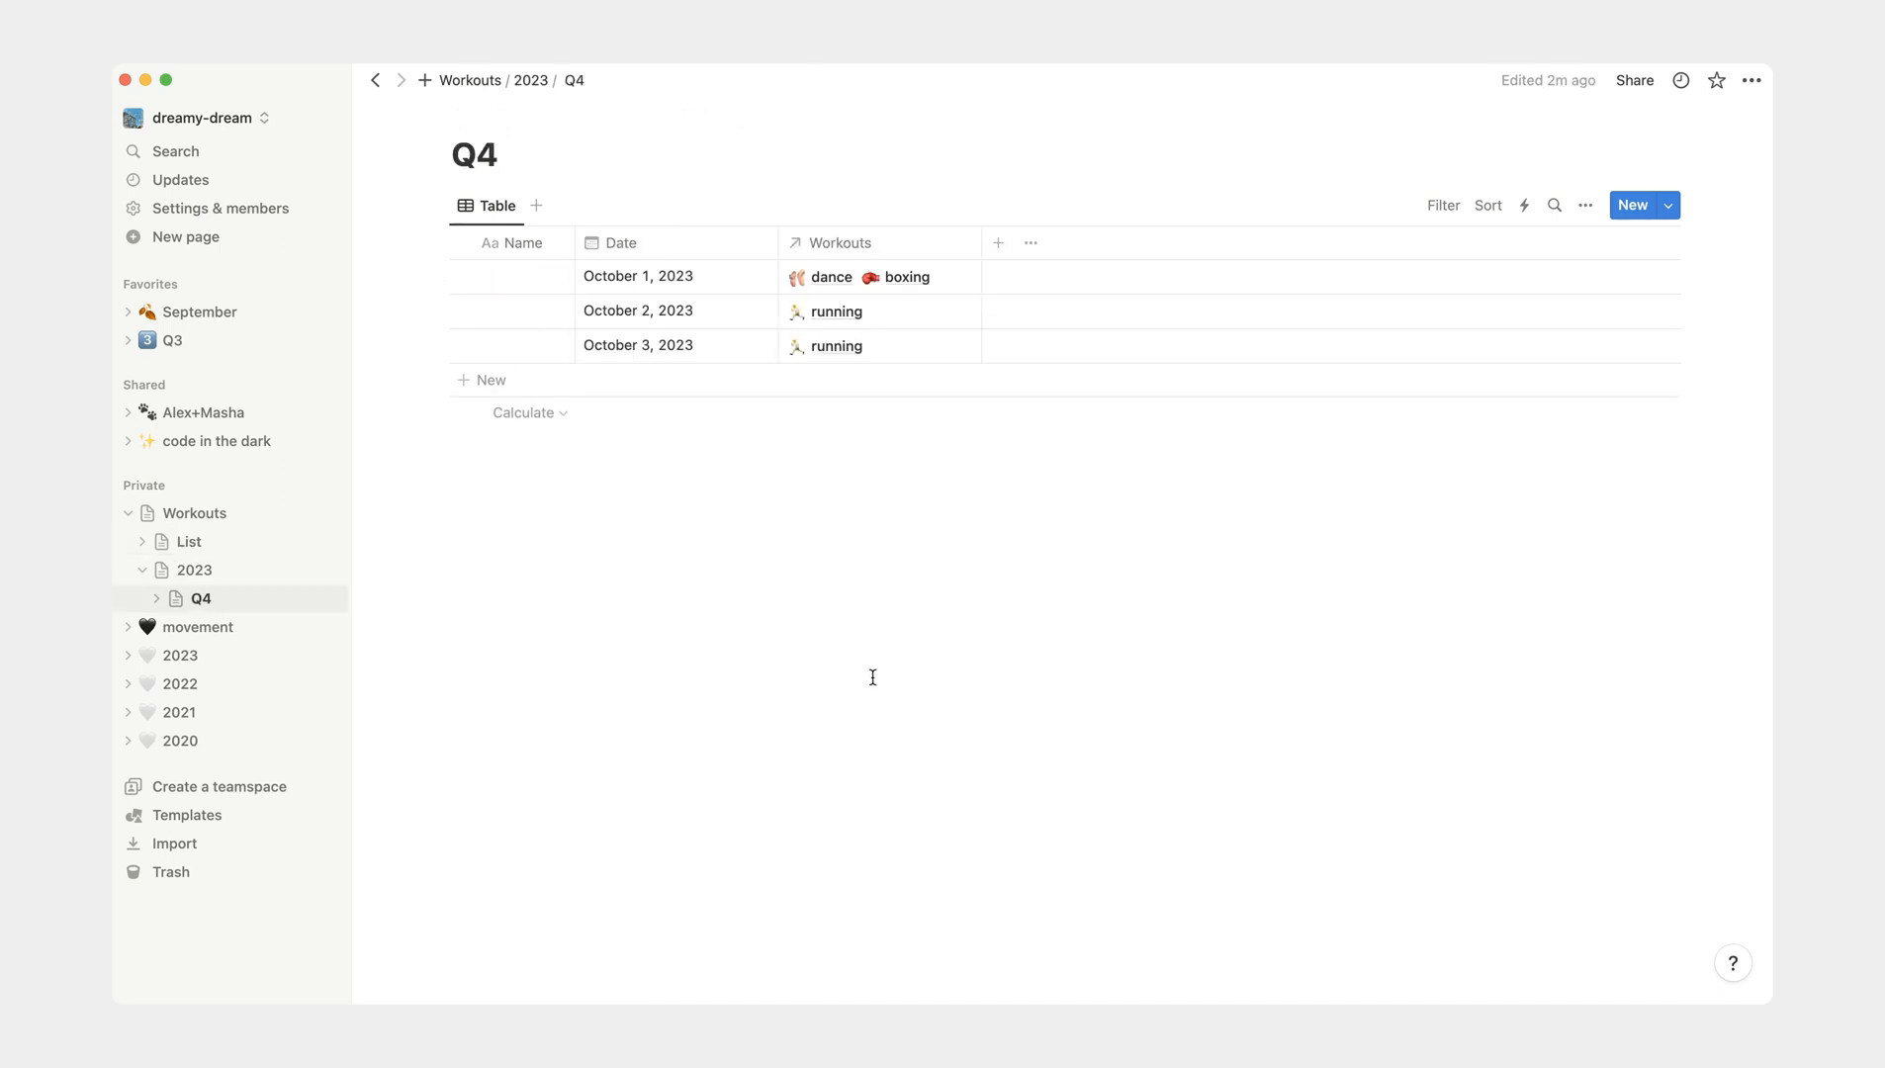
- Add a new row dated October 4, 2023 to the Q4 table
{"action": "left_click", "coordinate": [673, 382]}
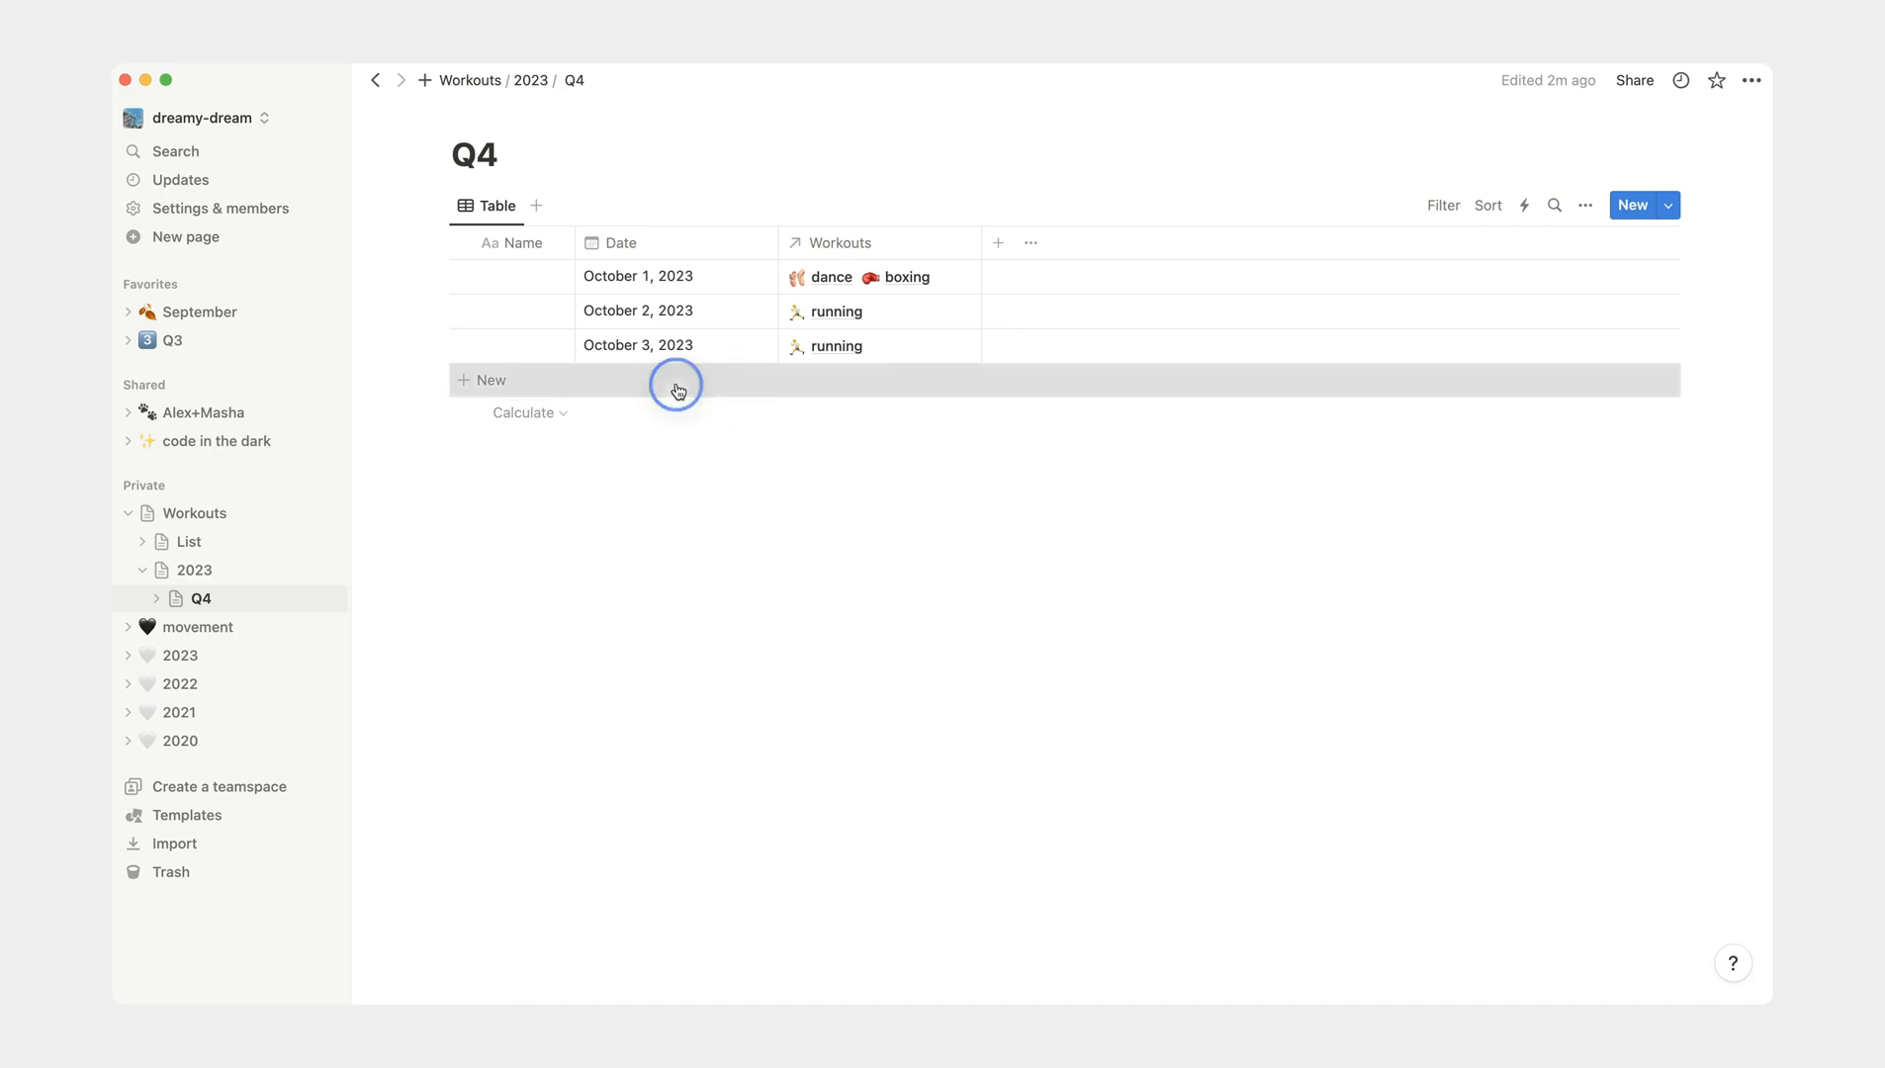
{"action": "left_click", "coordinate": [728, 383]}
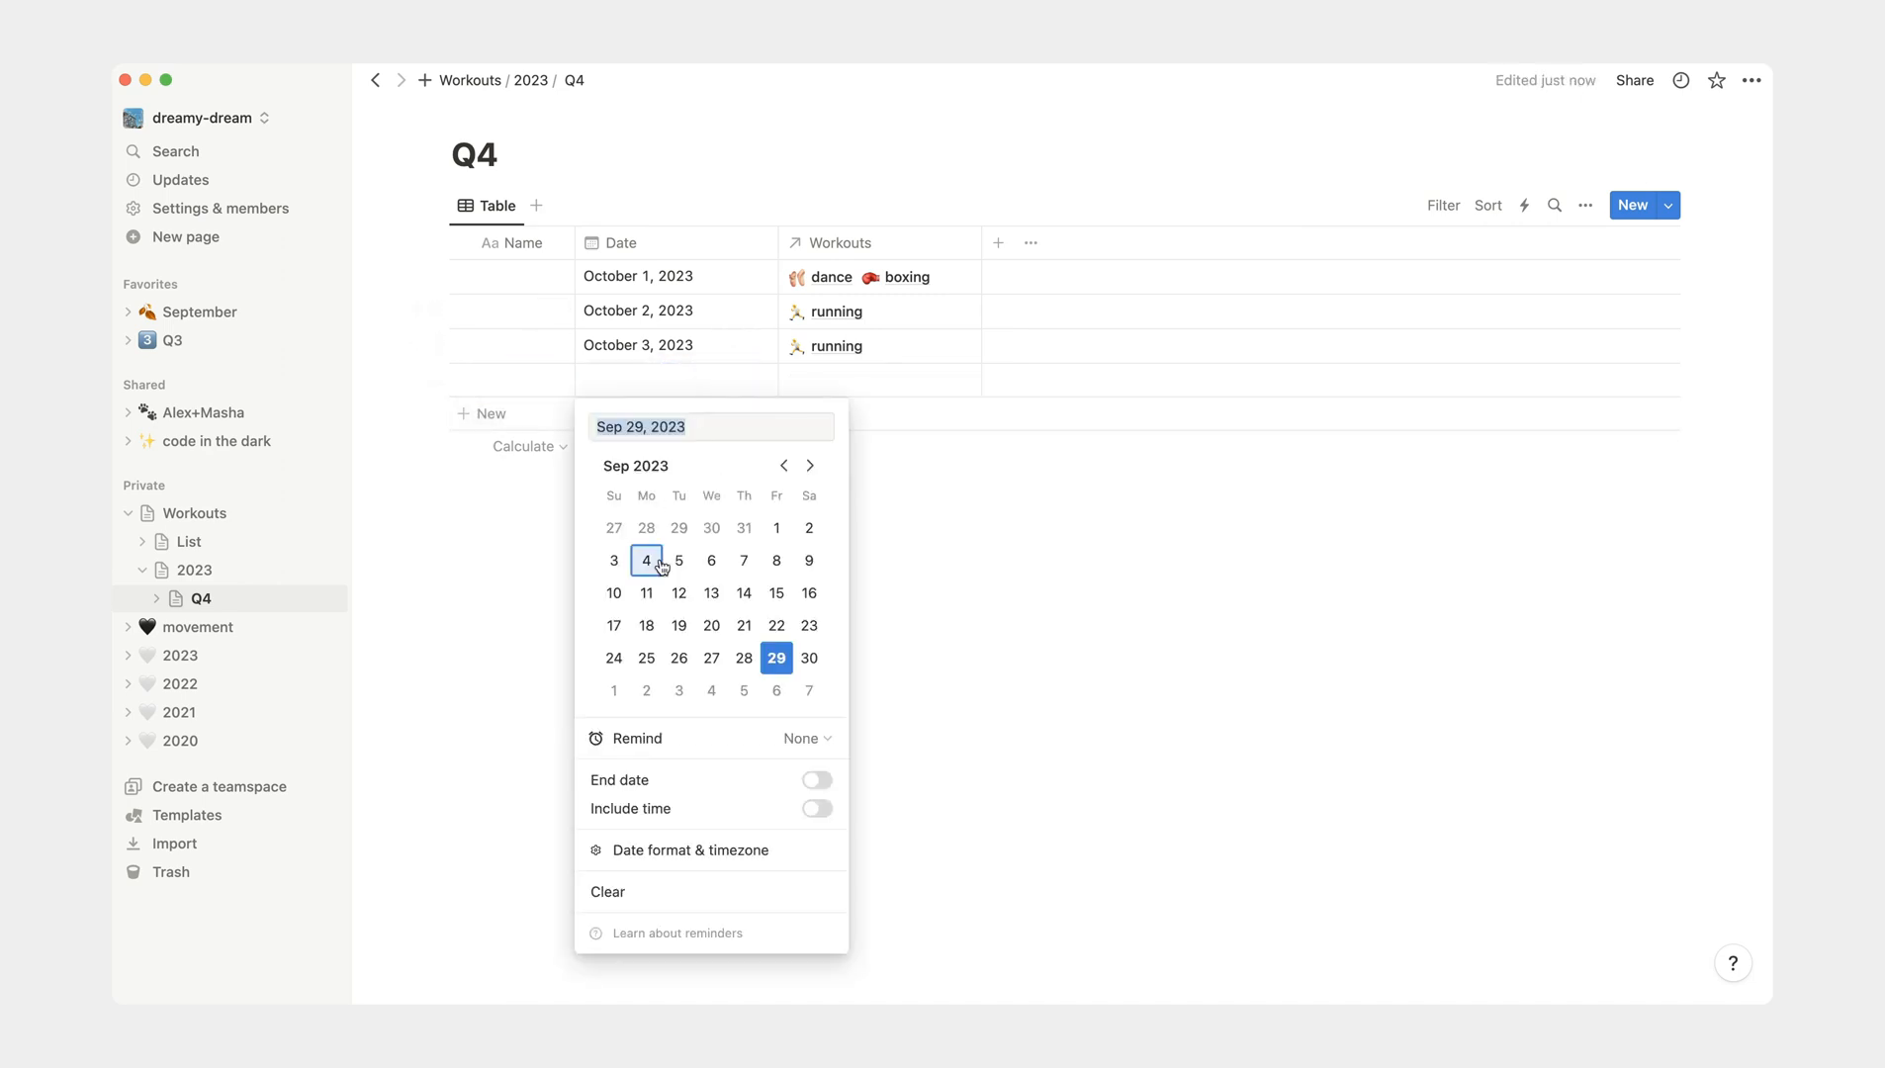
{"action": "left_click", "coordinate": [713, 691]}
{"action": "left_click", "coordinate": [960, 635]}
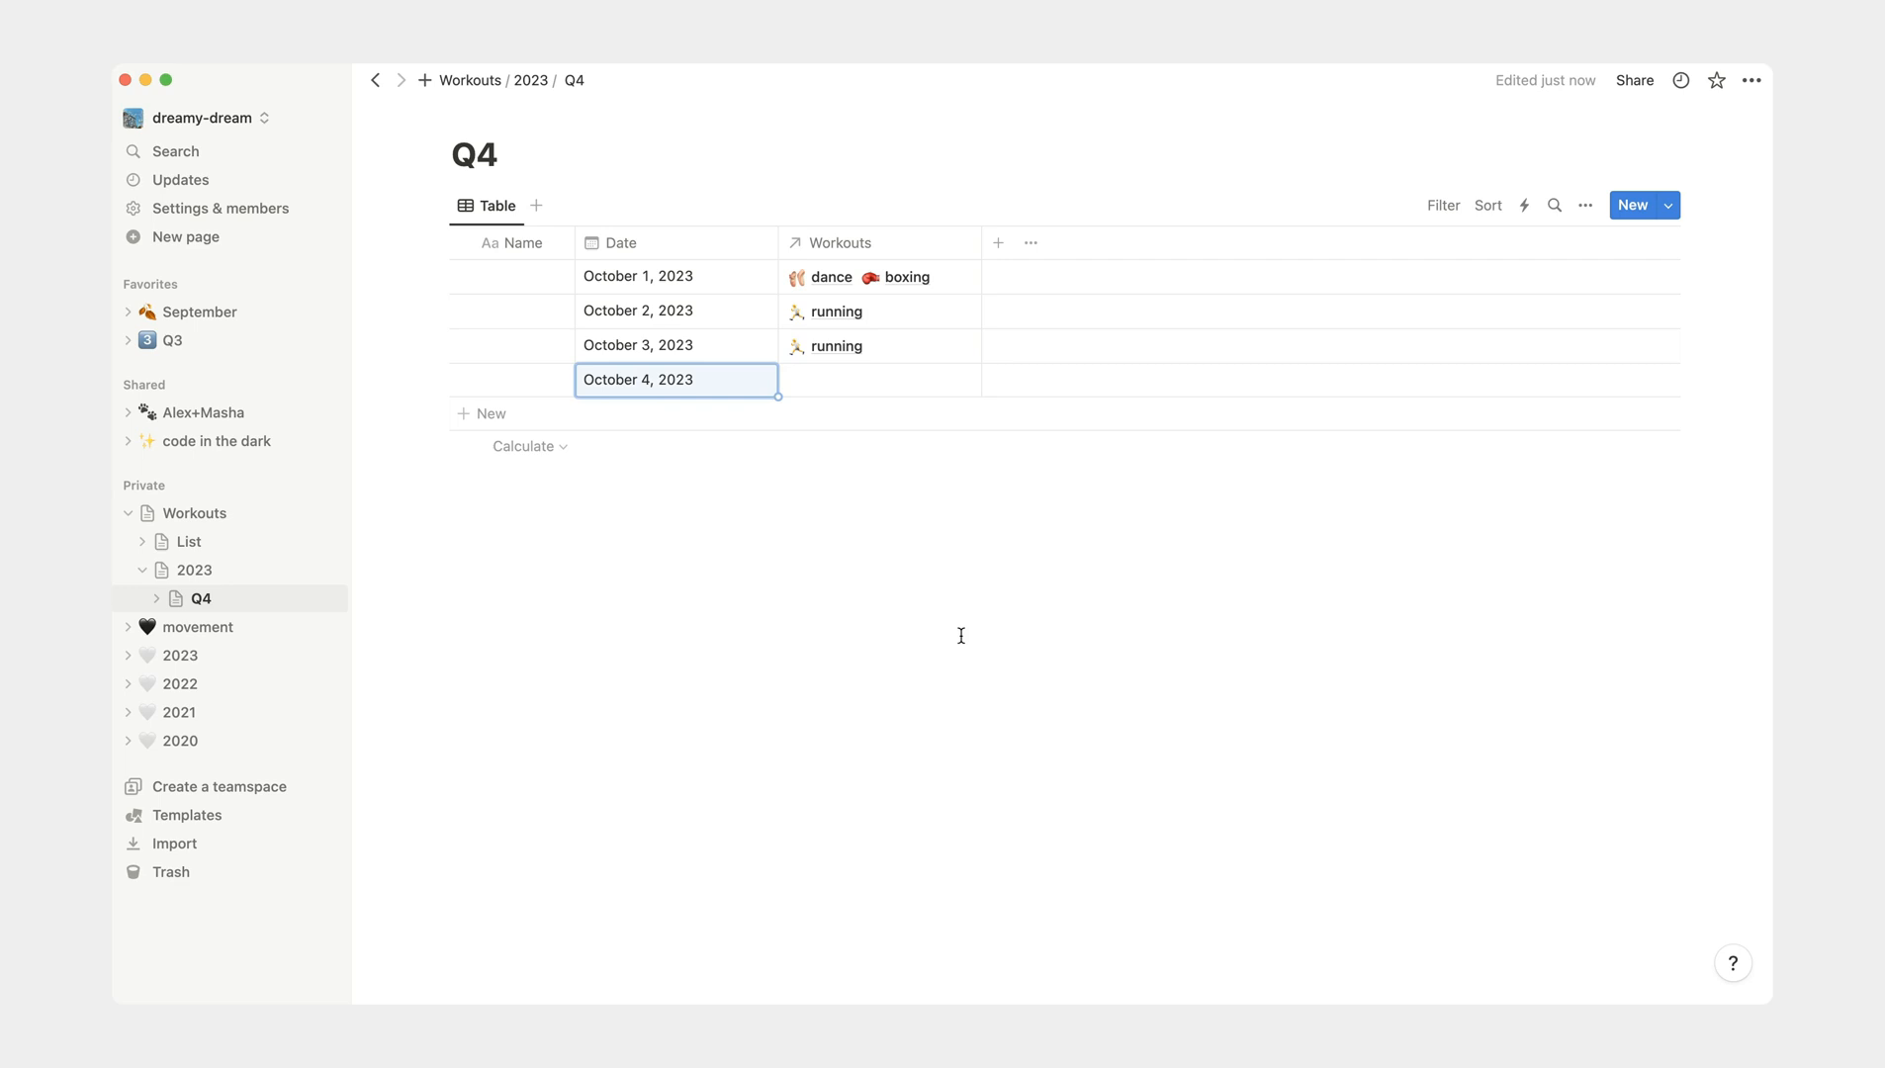
- Create a walking page in List from the October 4, 2023 row's Workouts cell, and give it a green leaf icon
{"action": "left_click", "coordinate": [898, 381]}
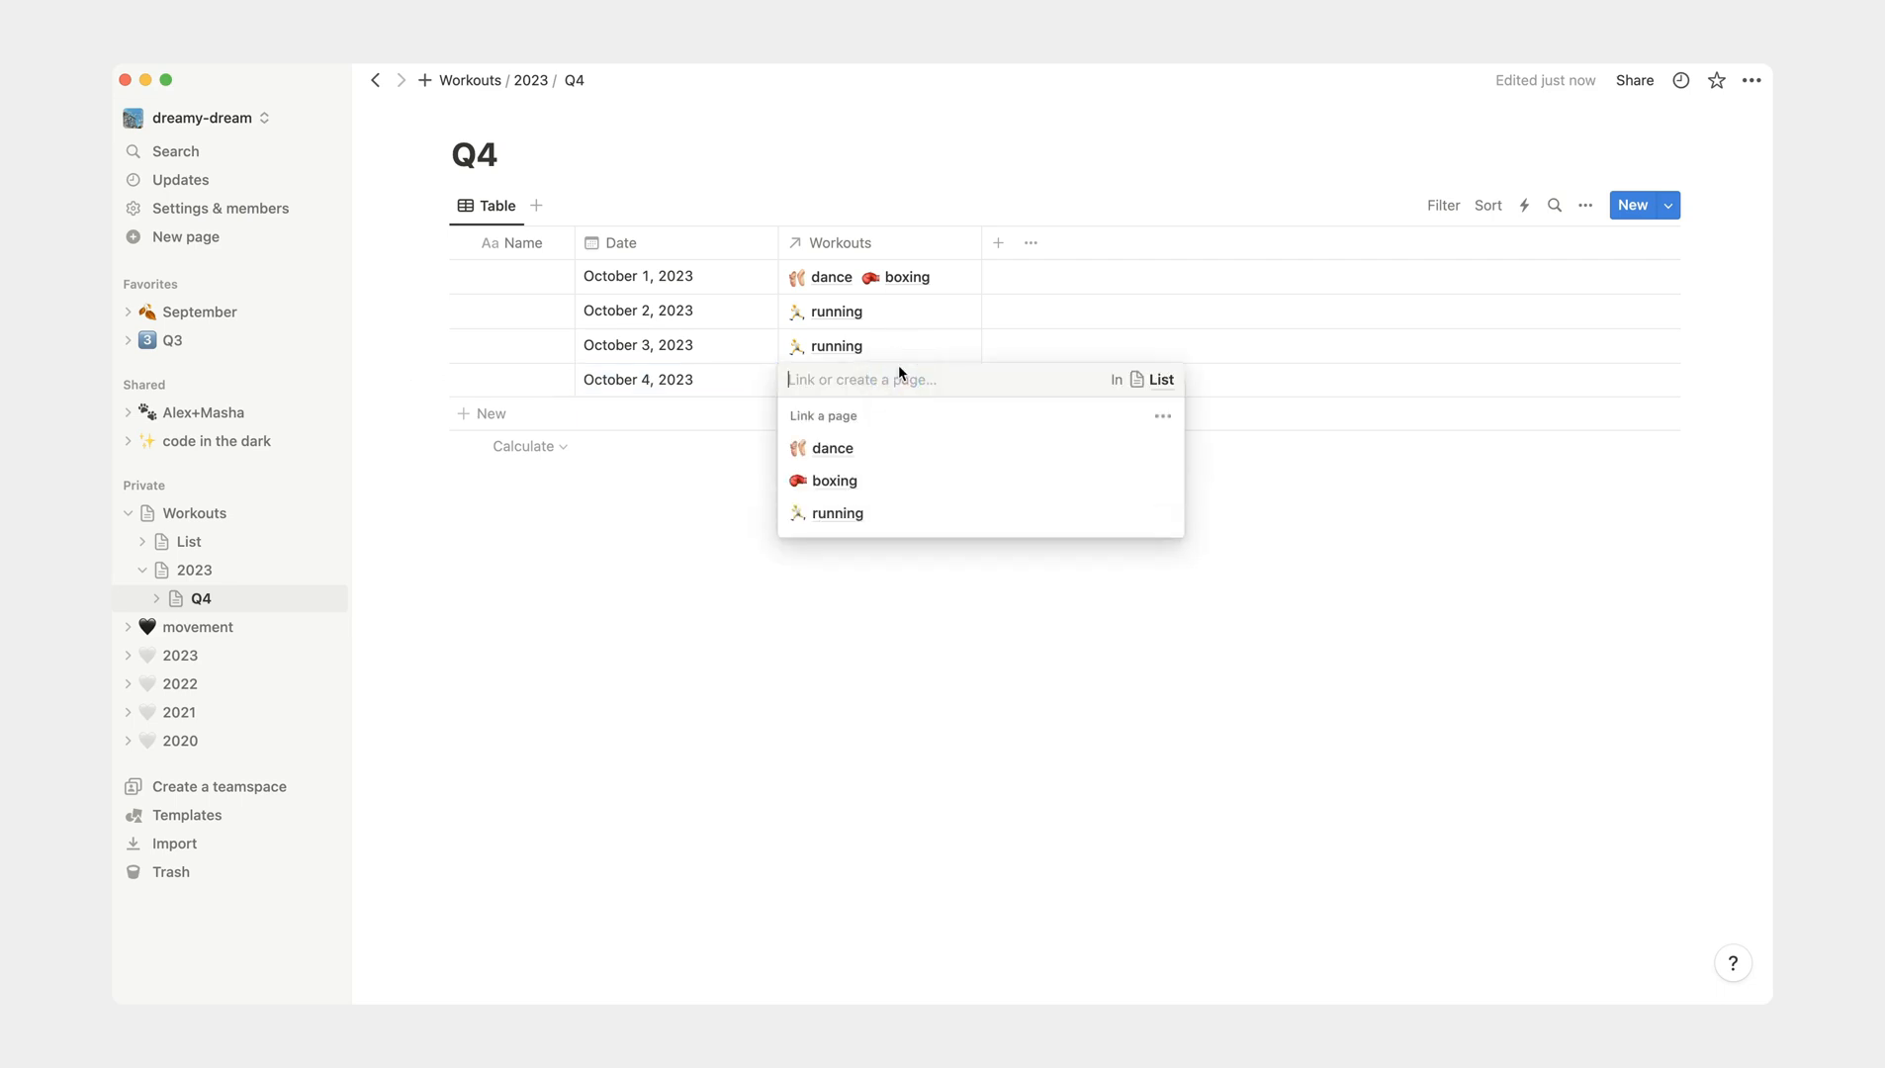
{"action": "type", "text": "walking"}
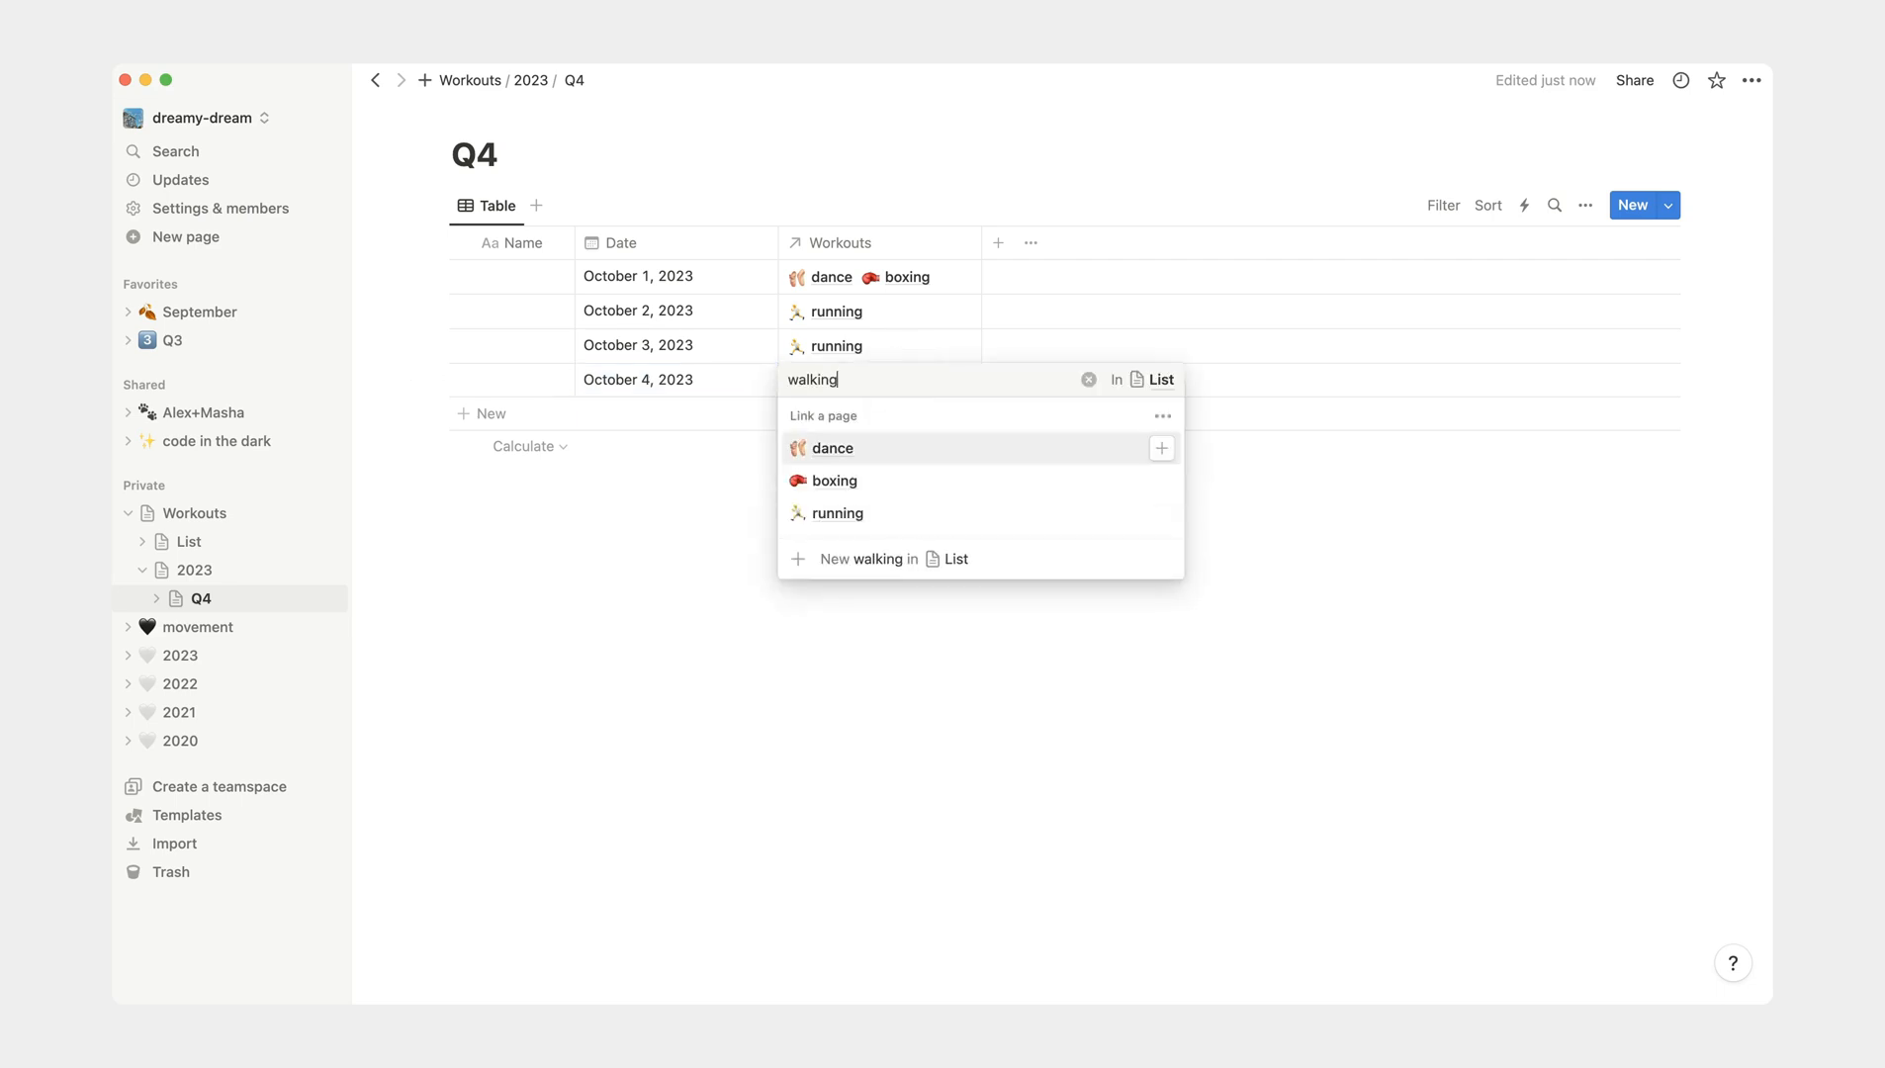
{"action": "left_click", "coordinate": [946, 451]}
{"action": "left_click", "coordinate": [981, 586]}
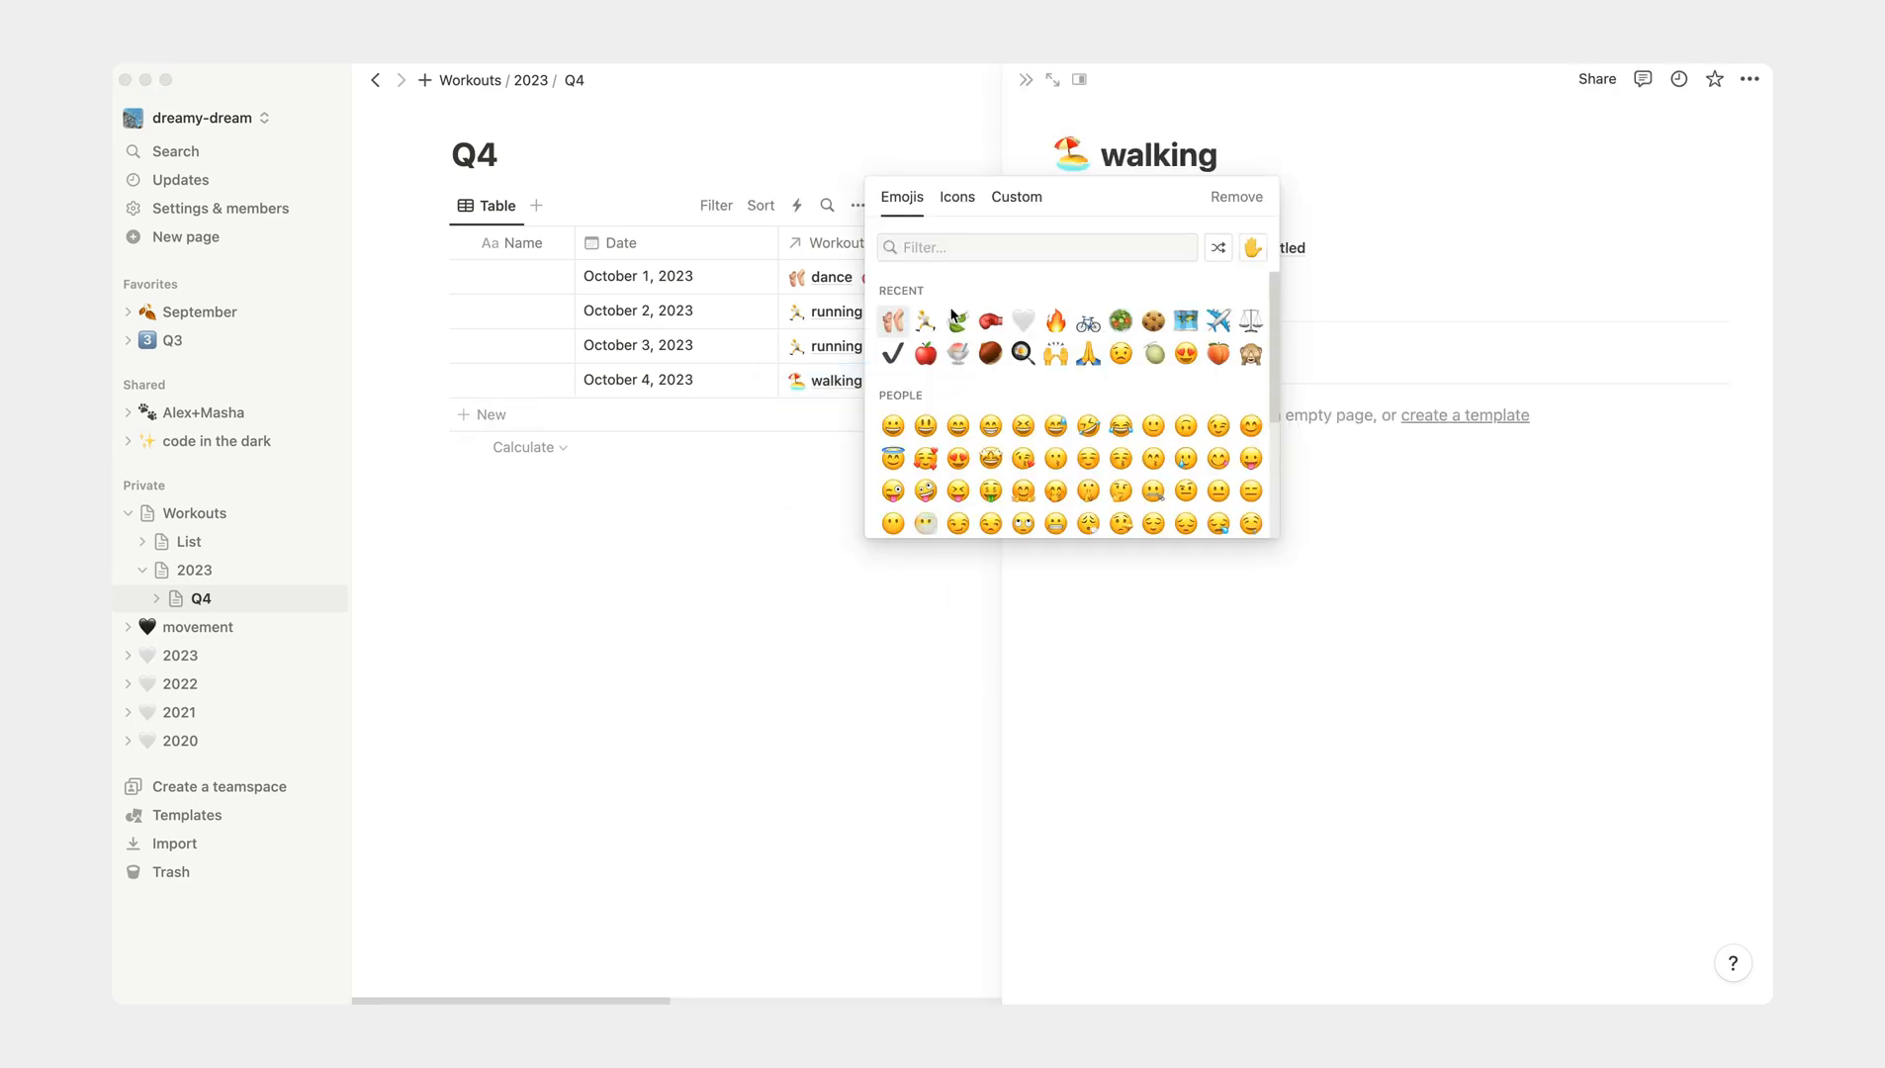
{"action": "left_click", "coordinate": [955, 321]}
{"action": "left_click", "coordinate": [1026, 79]}
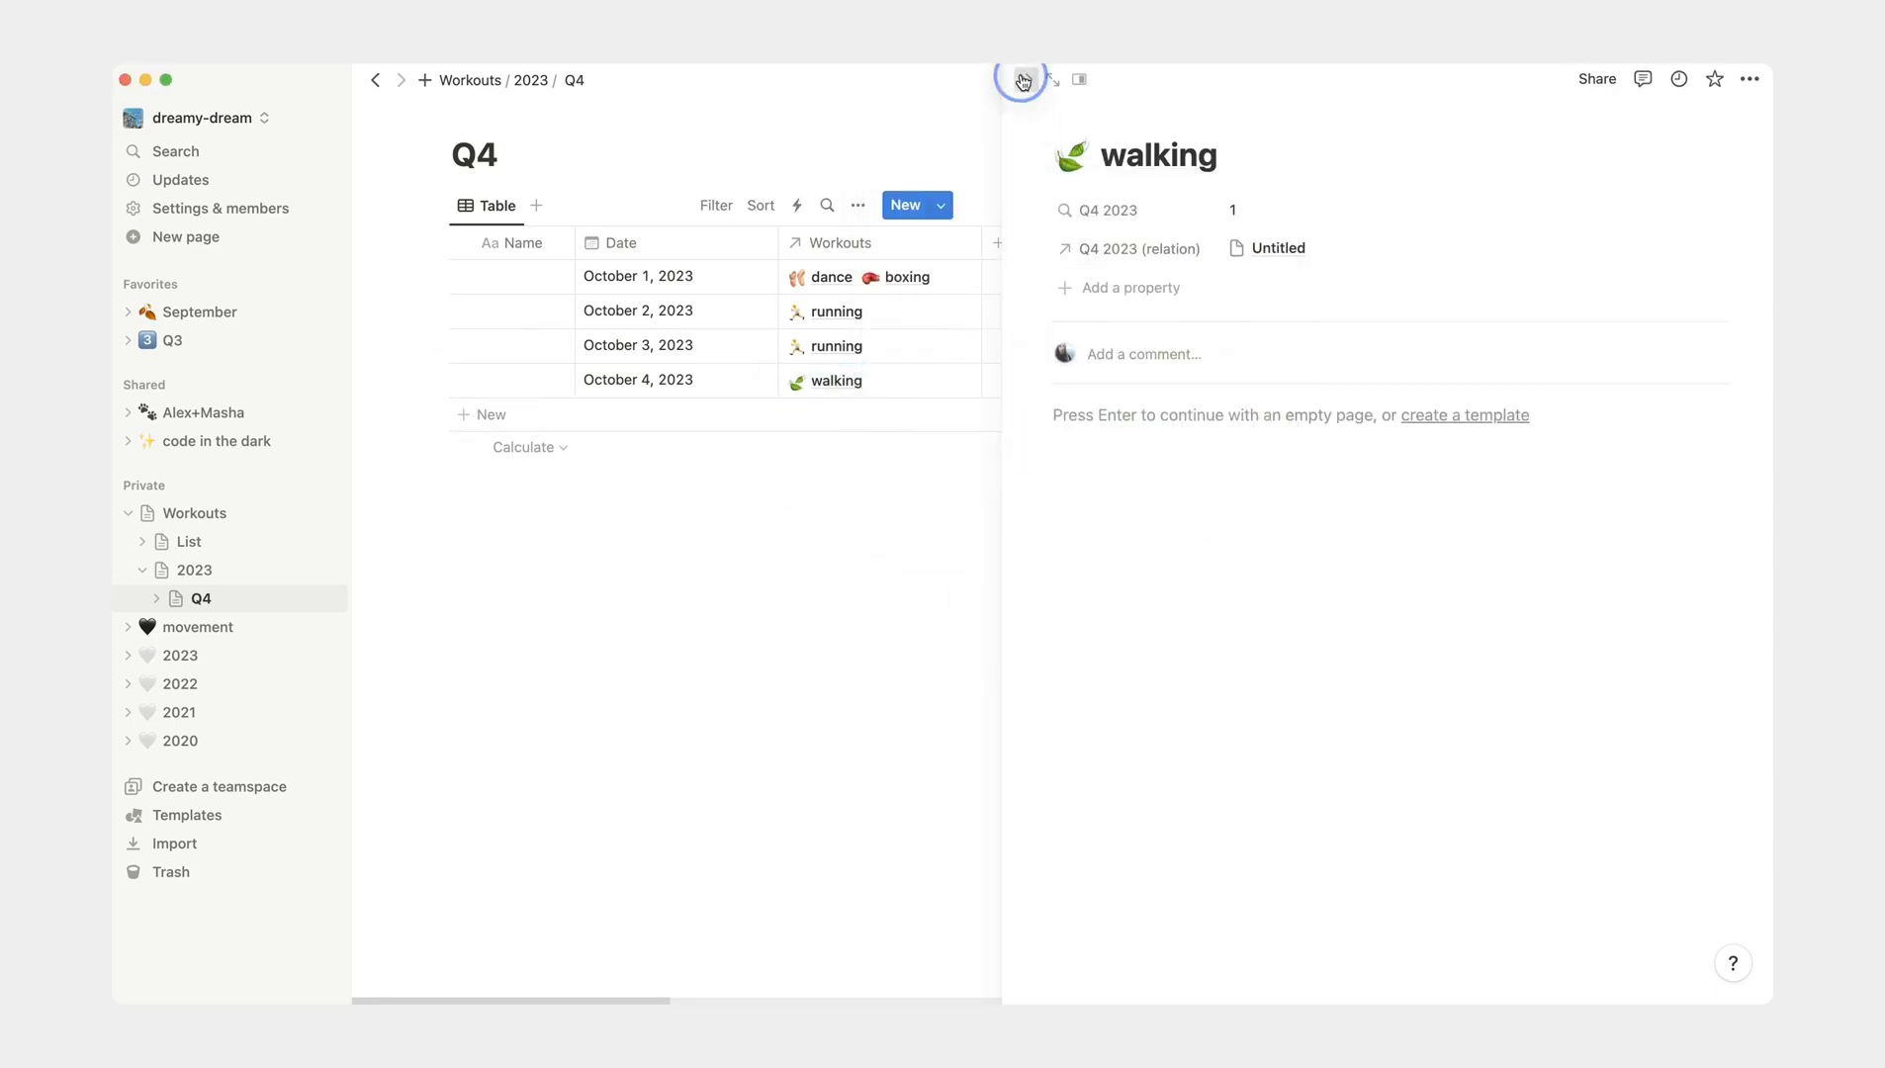
- Apply a column calculation to the Workouts column of the Q4 table
{"action": "left_click", "coordinate": [242, 550]}
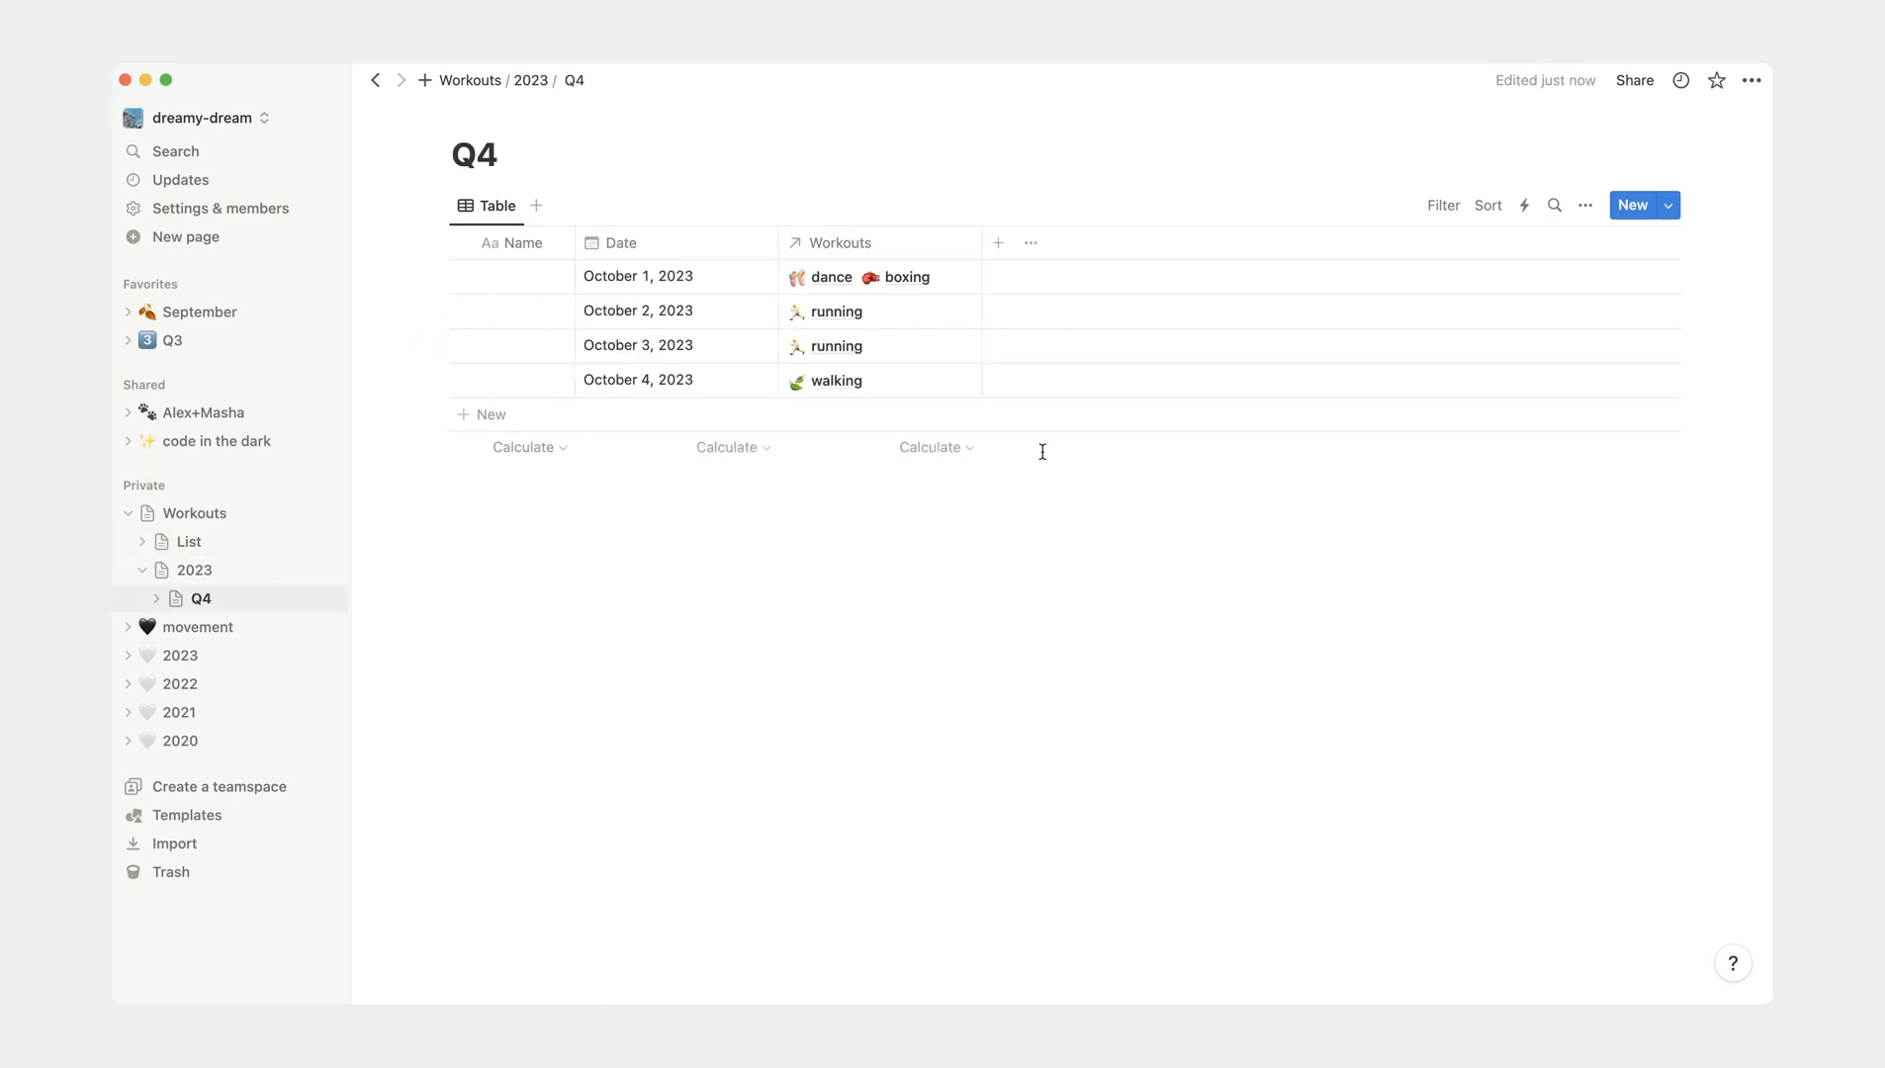
{"action": "left_click", "coordinate": [940, 448]}
{"action": "left_click", "coordinate": [875, 704]}
- View the List database and examine the running page's Q4 2023 rollup and relation in side peek
{"action": "left_click", "coordinate": [239, 546]}
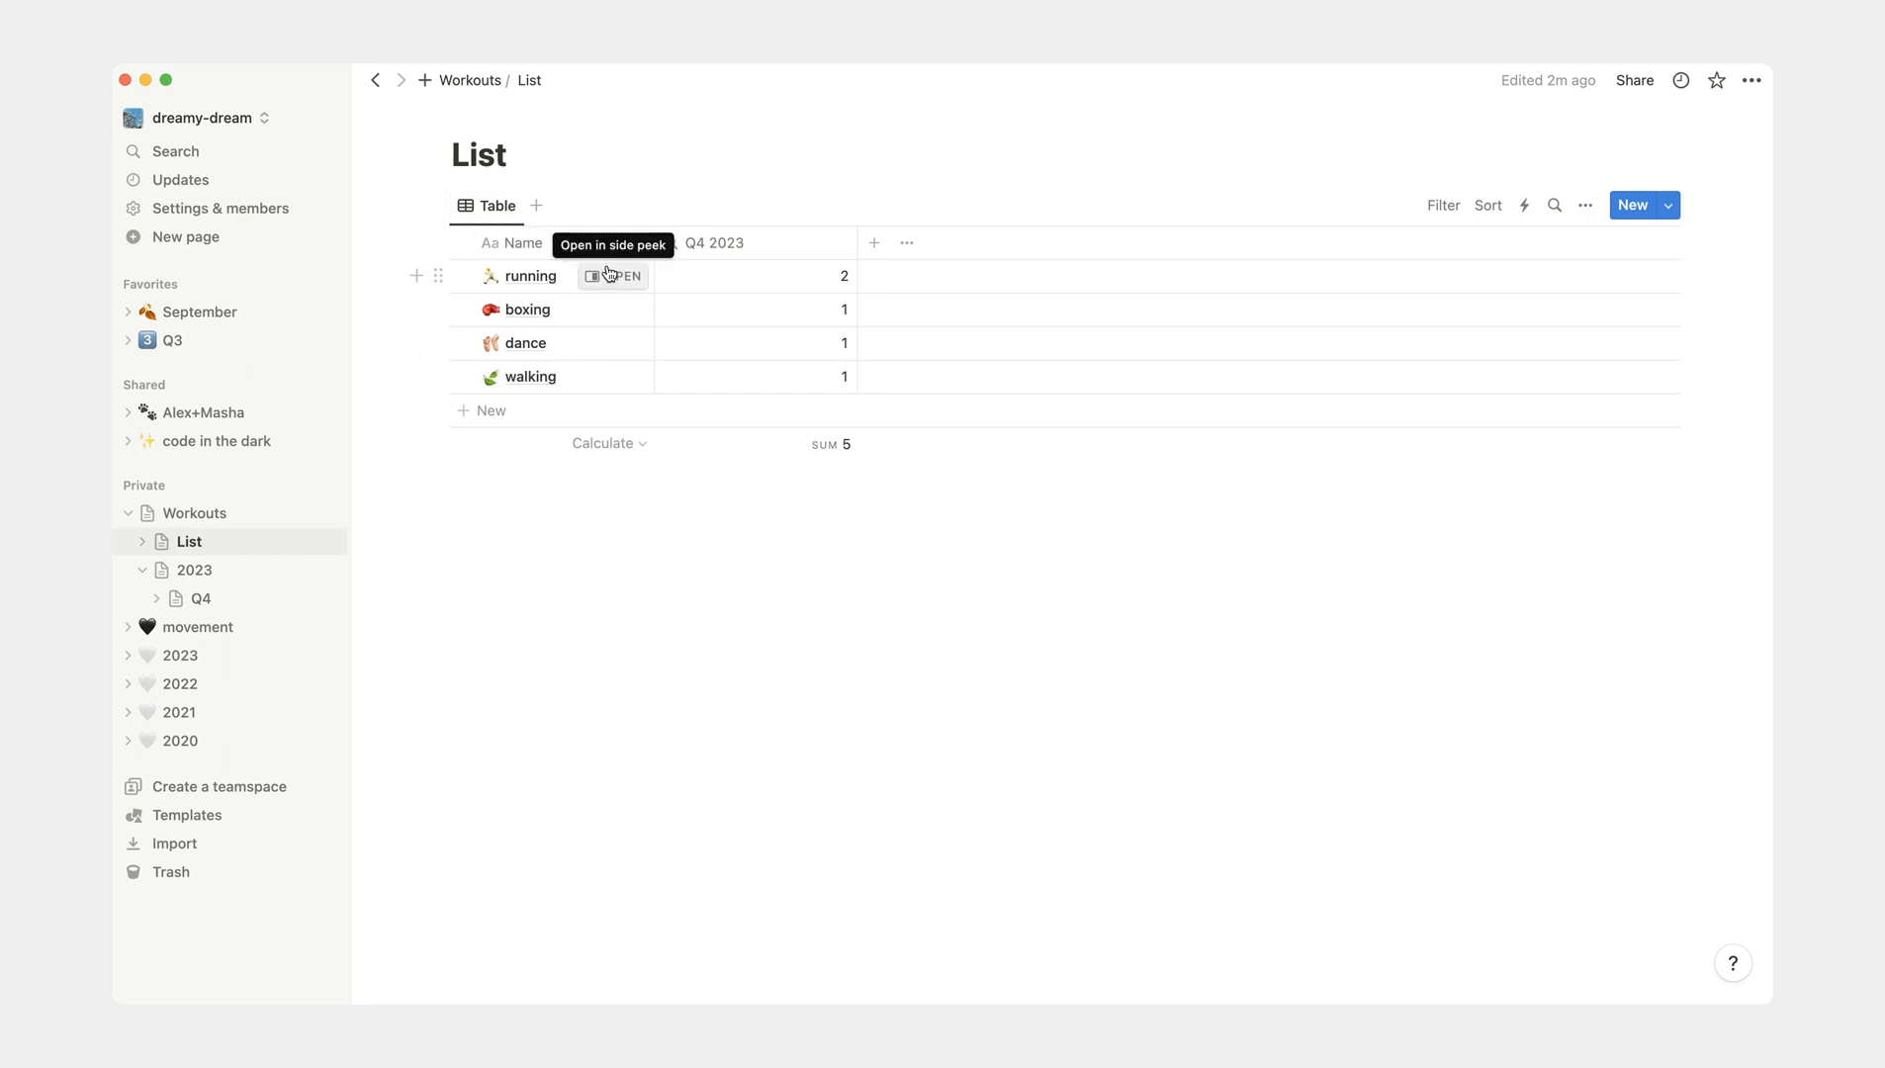
{"action": "left_click", "coordinate": [612, 282]}
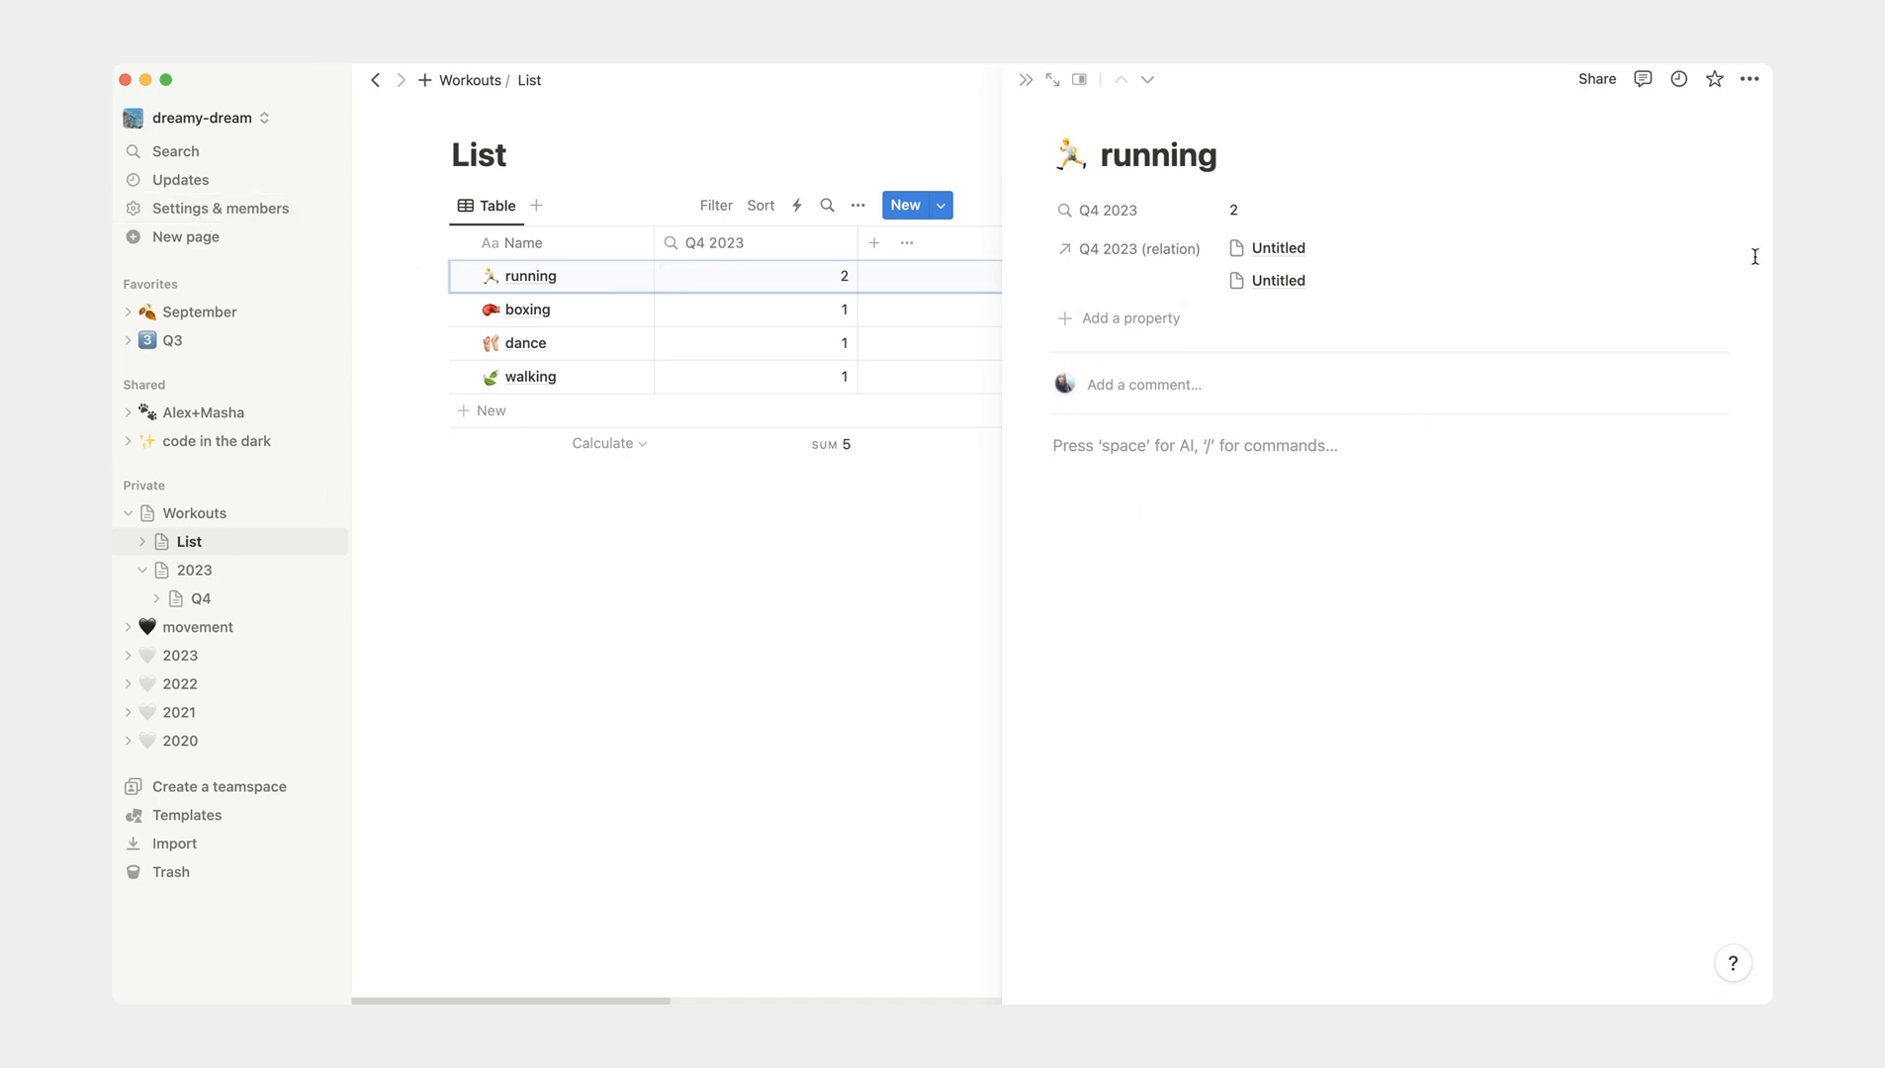
{"action": "left_click", "coordinate": [817, 590]}
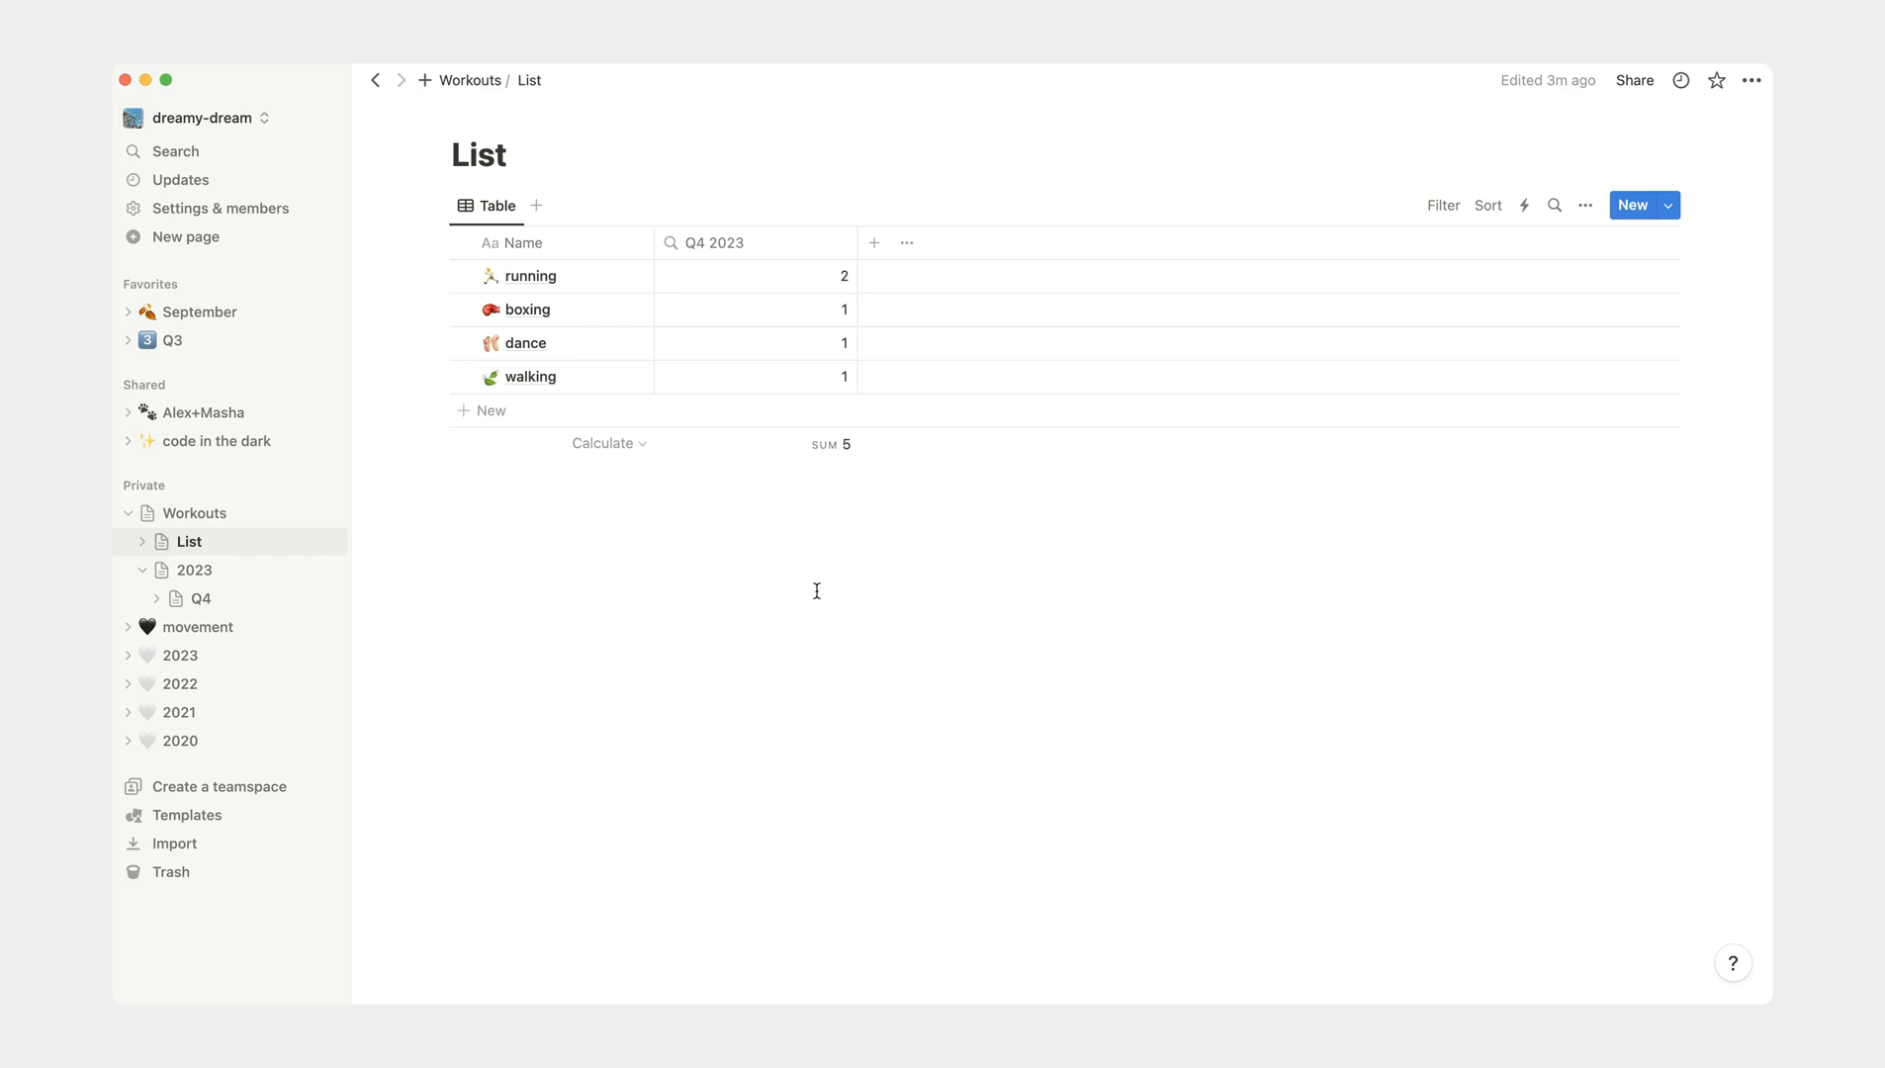
- Open the Q3 page of 2023 within movement, remove it from Favorites and add it back
{"action": "left_click", "coordinate": [128, 627]}
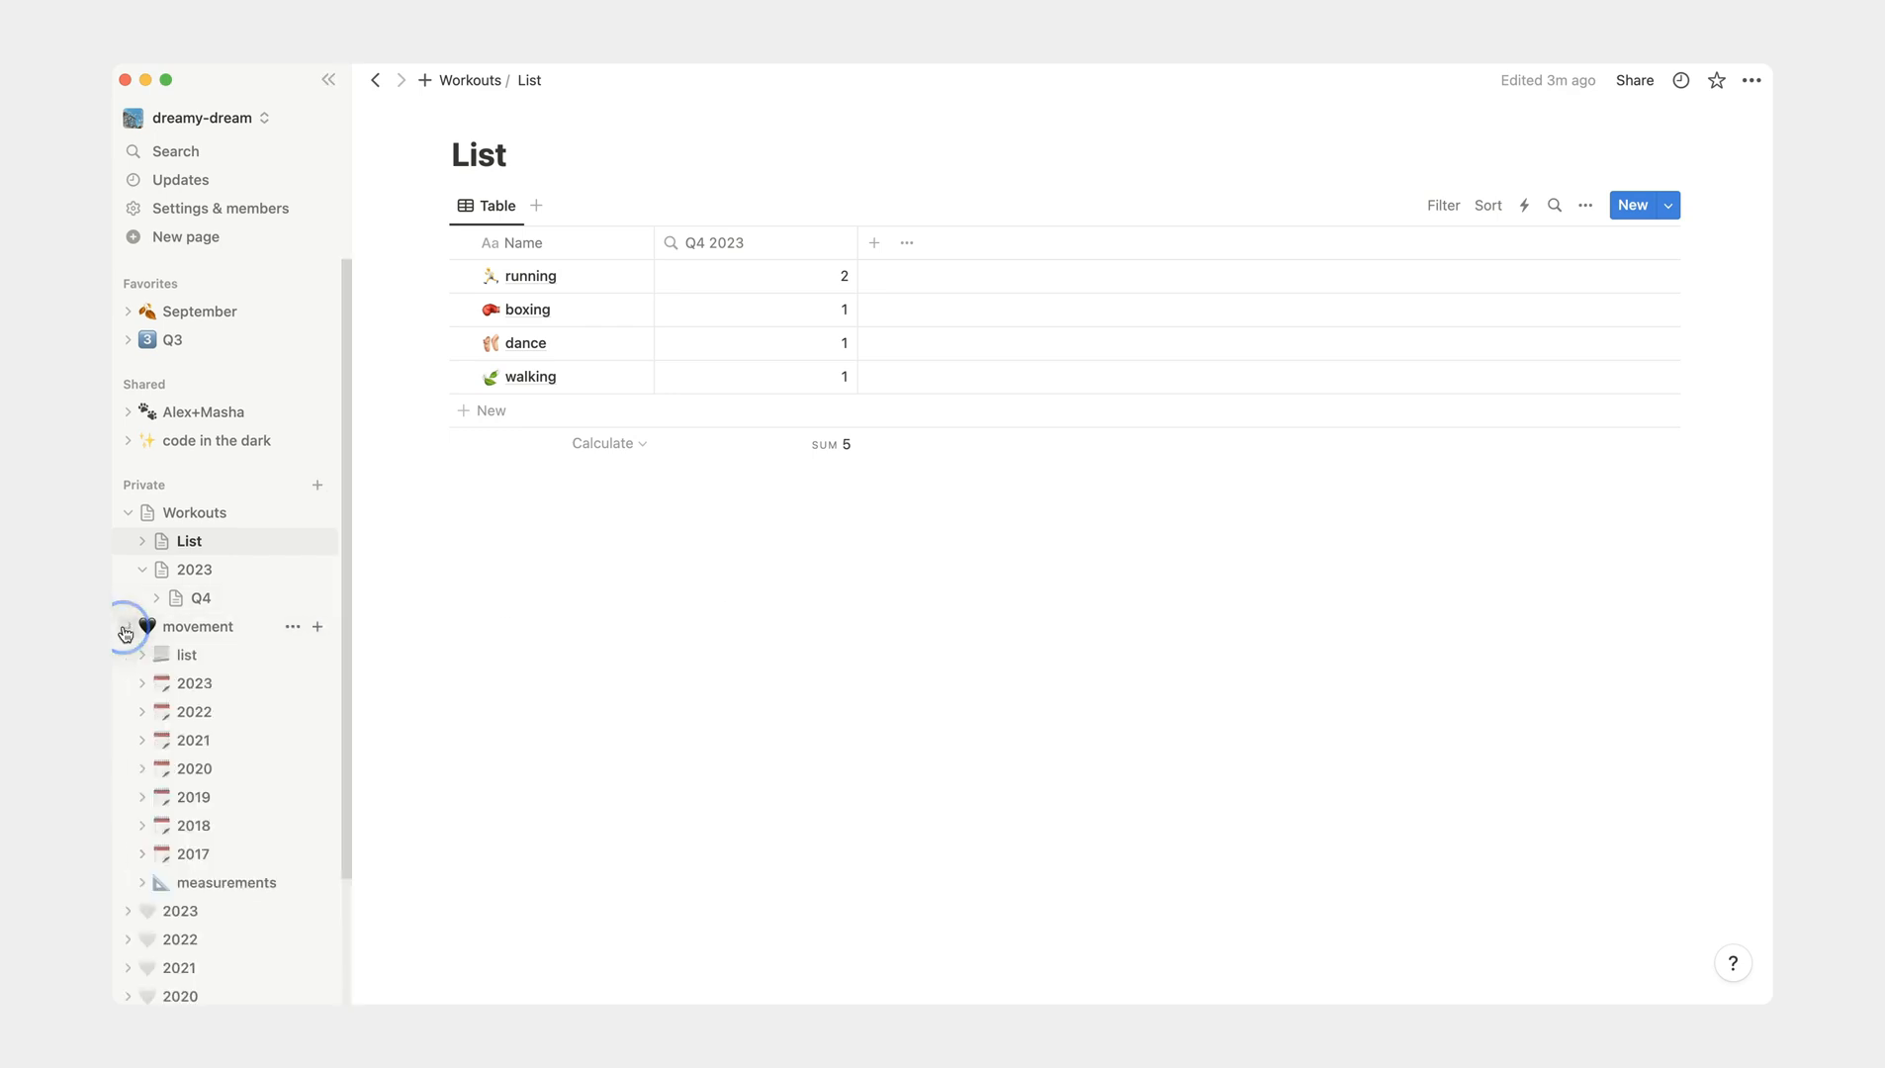
{"action": "left_click", "coordinate": [141, 684]}
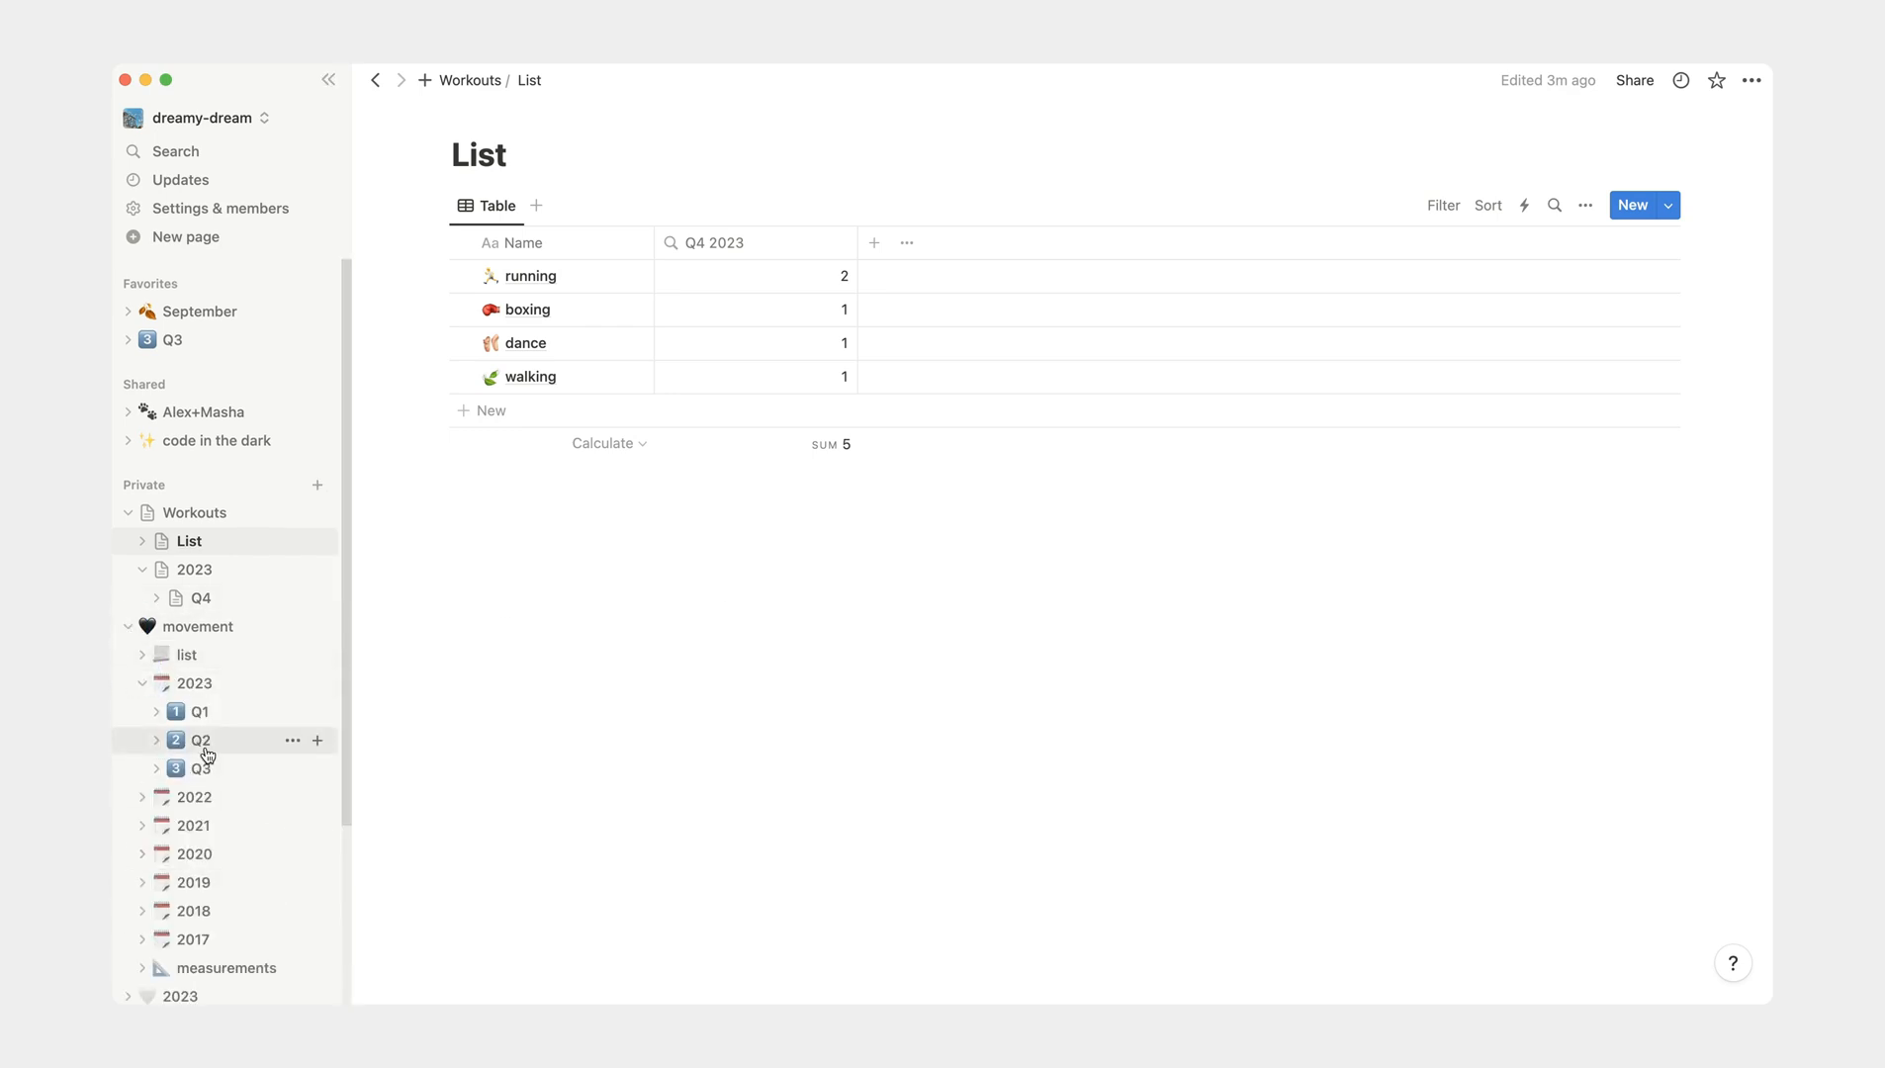
{"action": "left_click", "coordinate": [225, 774]}
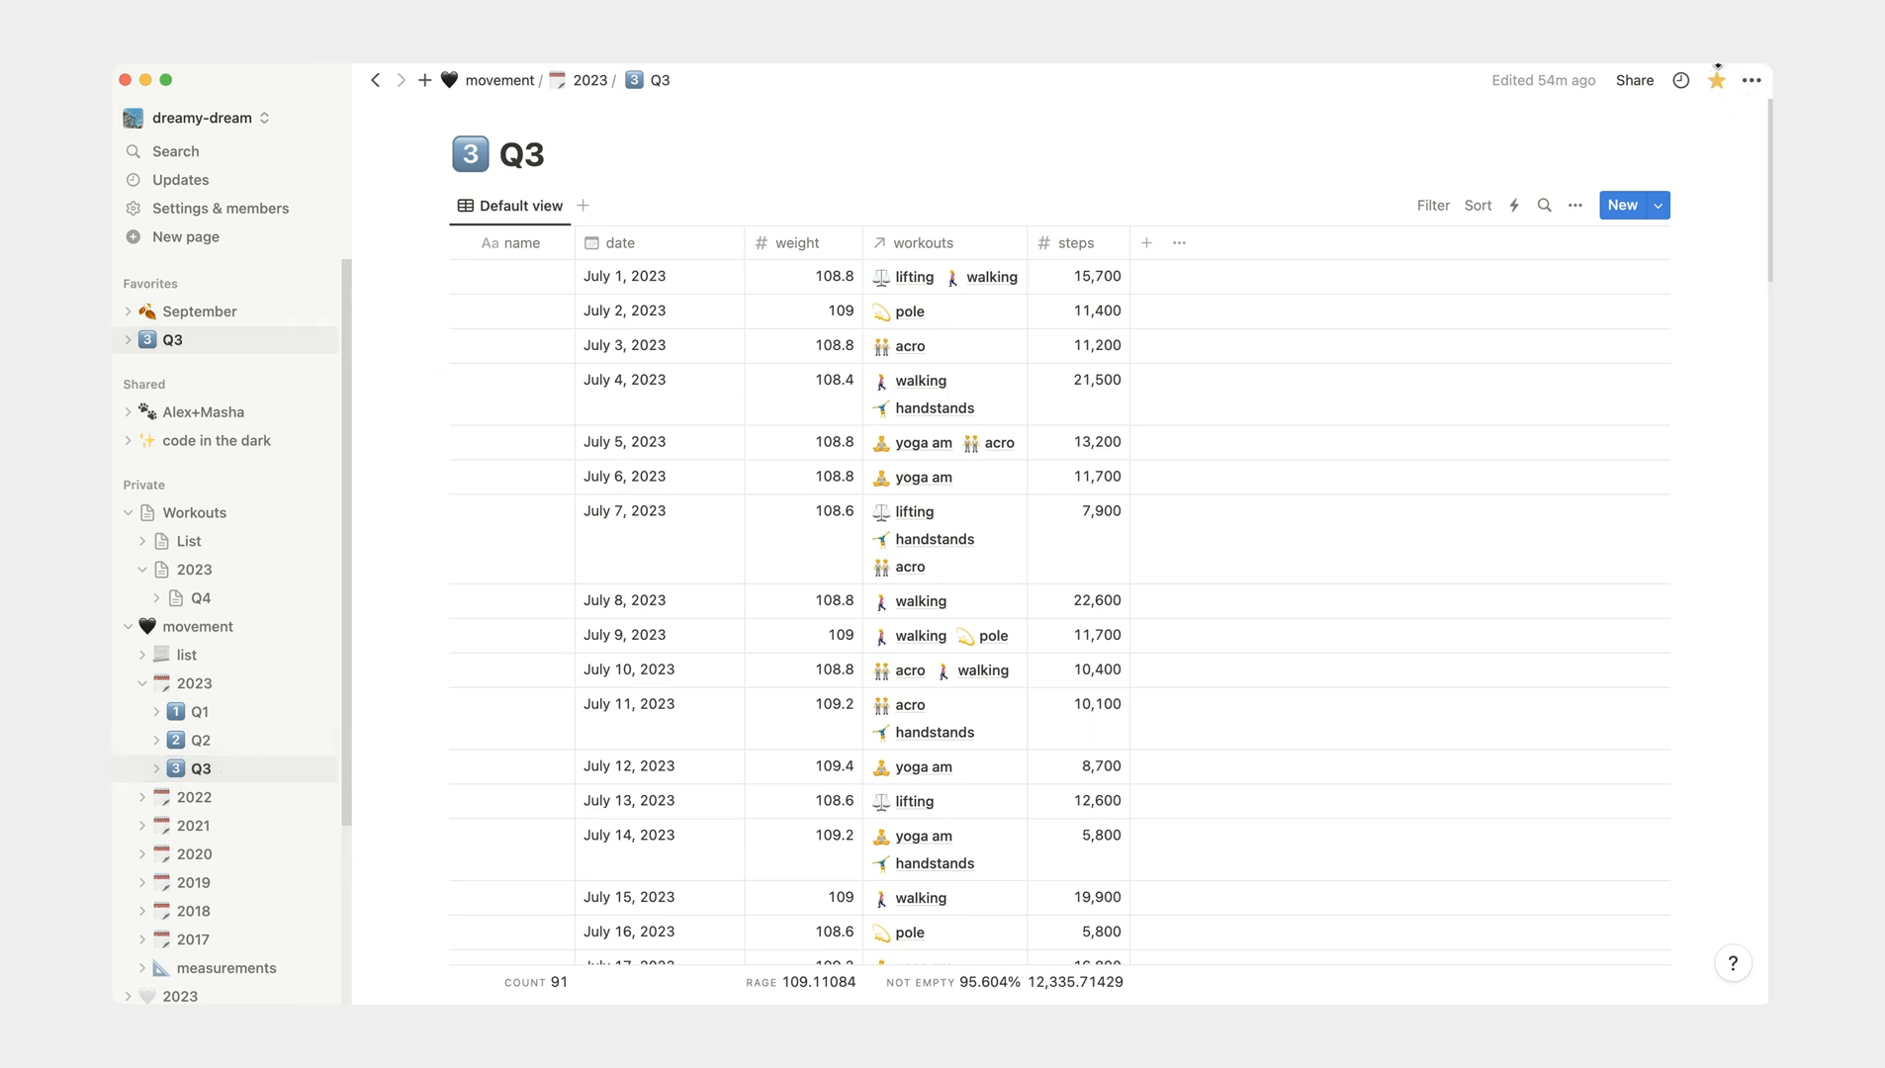
{"action": "left_click", "coordinate": [1716, 83]}
{"action": "left_click", "coordinate": [1716, 82]}
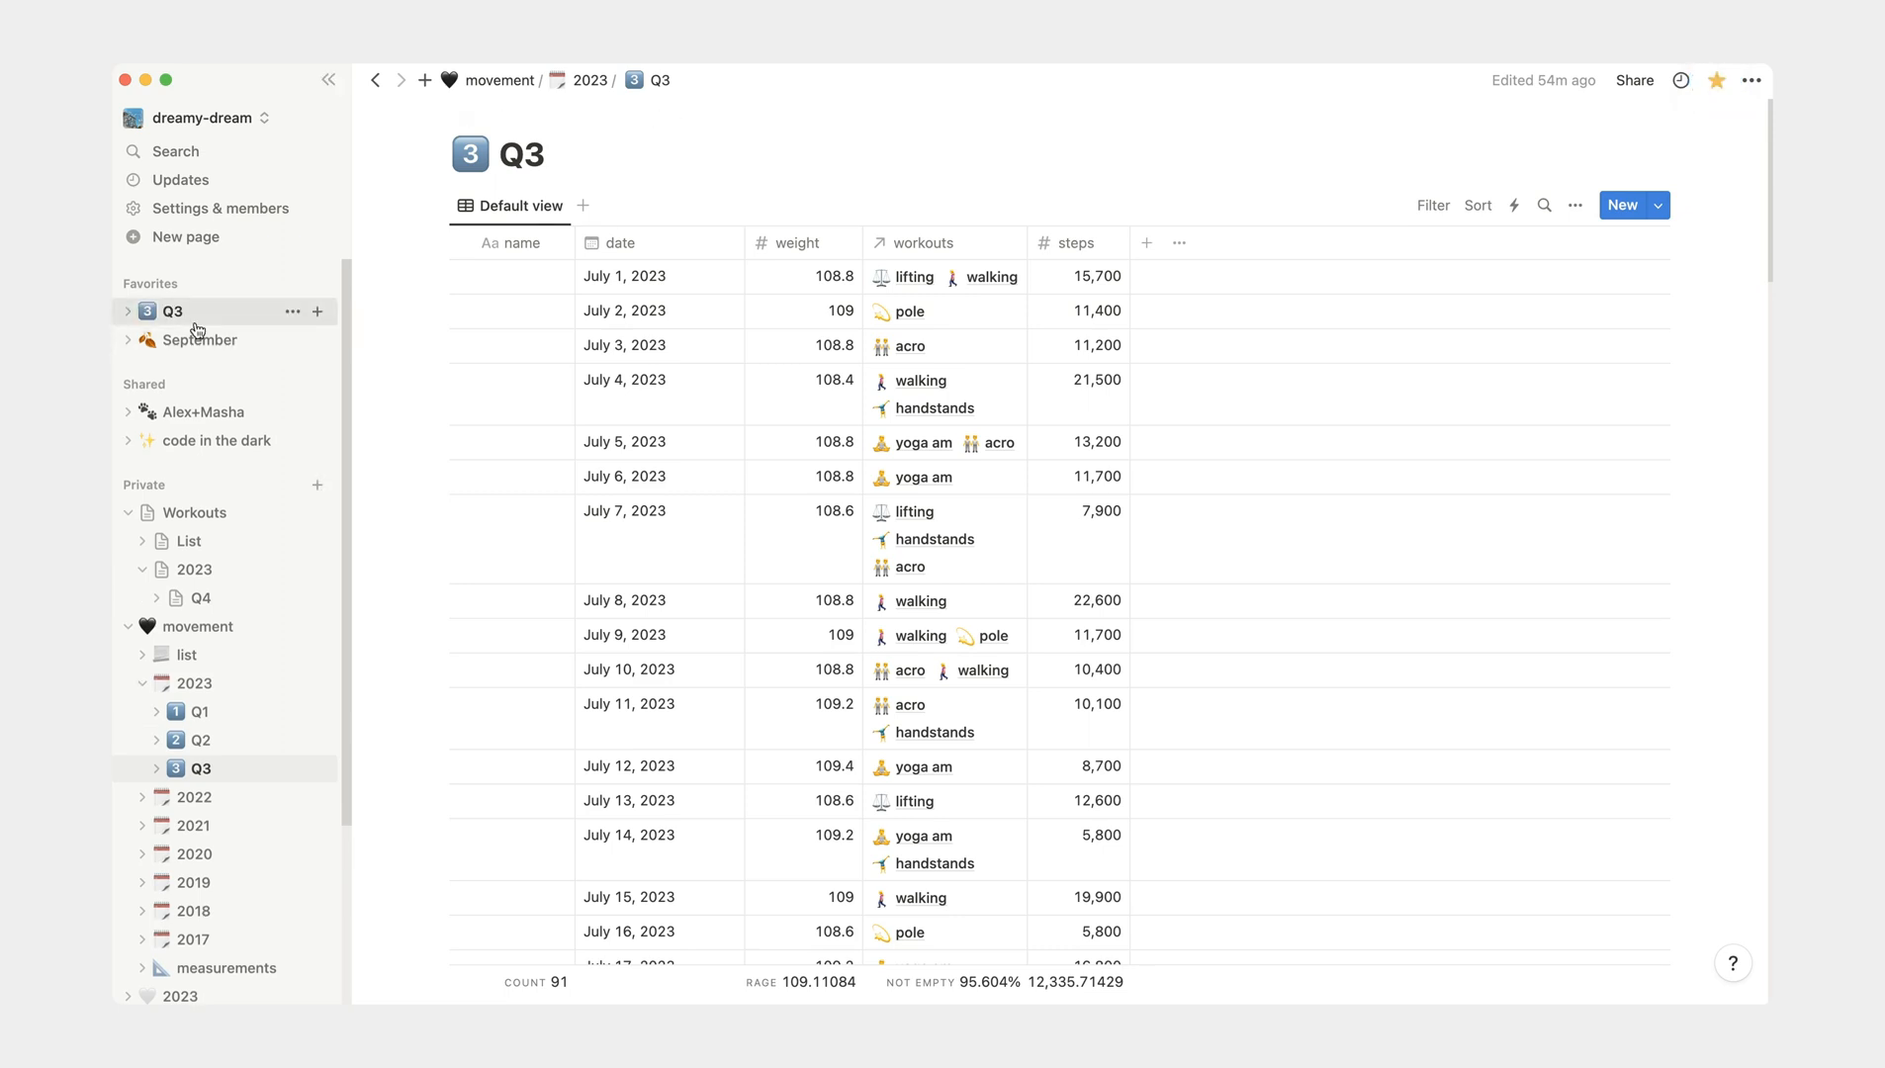